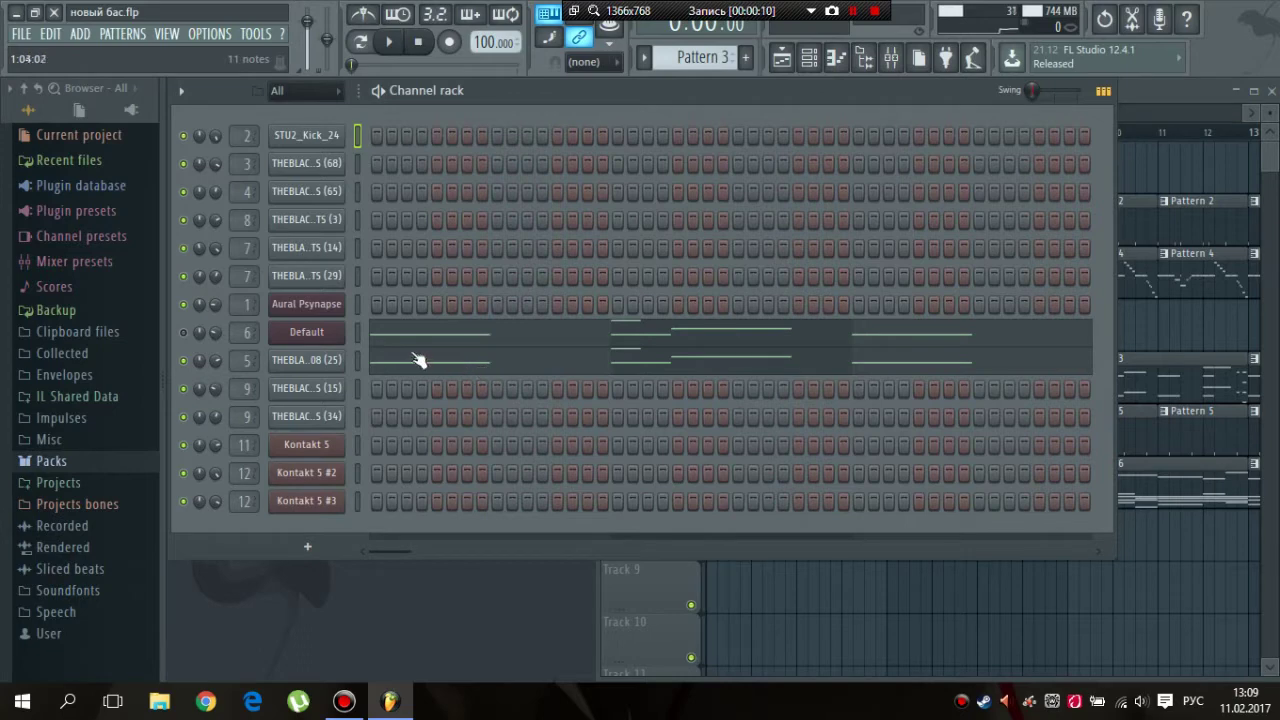
Step: Inspect the THEBLACKHITTAZ_808 (25) channel's sample page and volume envelope, and close its settings
{"action": "left_click", "coordinate": [342, 362]}
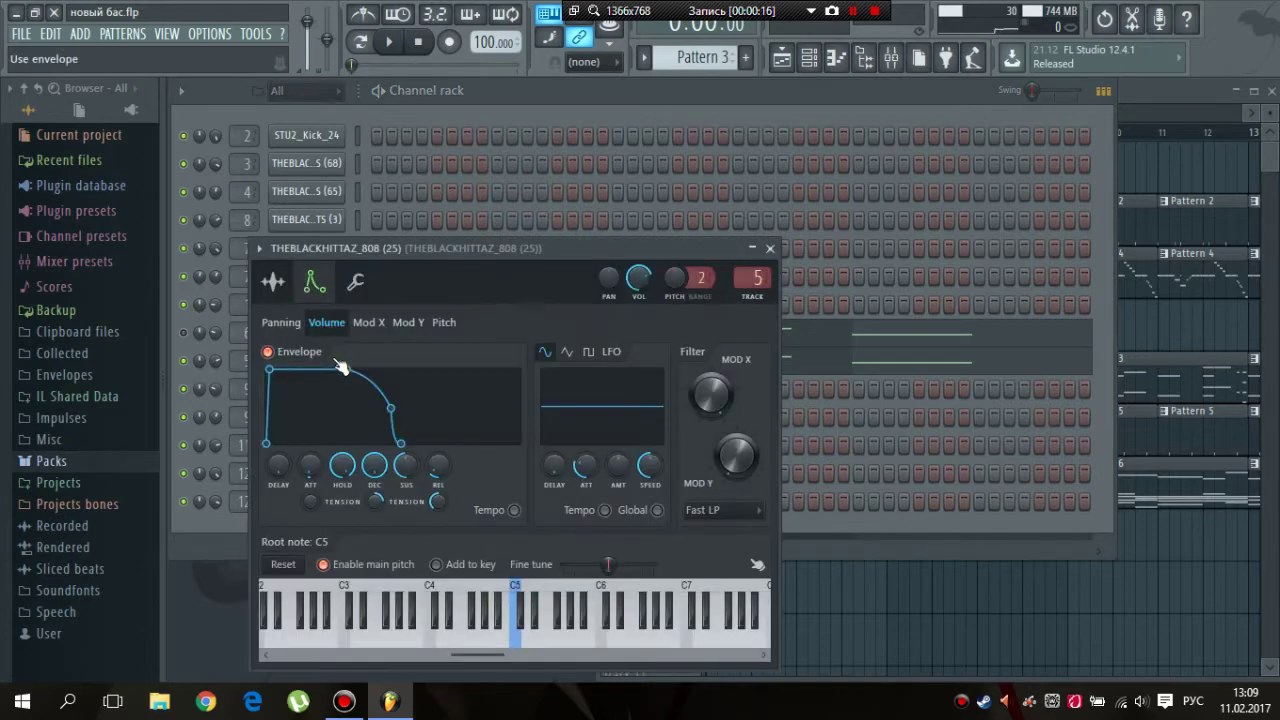
{"action": "left_click_drag", "start_coordinate": [584, 248], "coordinate": [786, 168]}
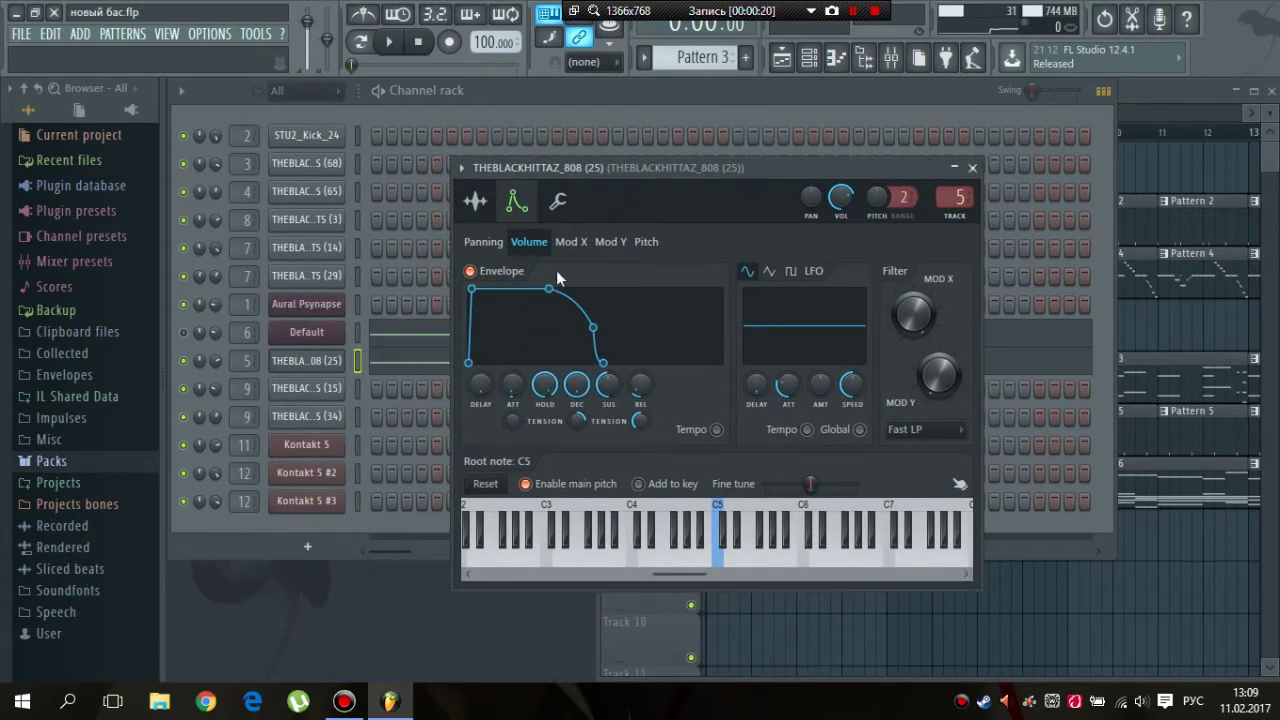
{"action": "left_click", "coordinate": [476, 201]}
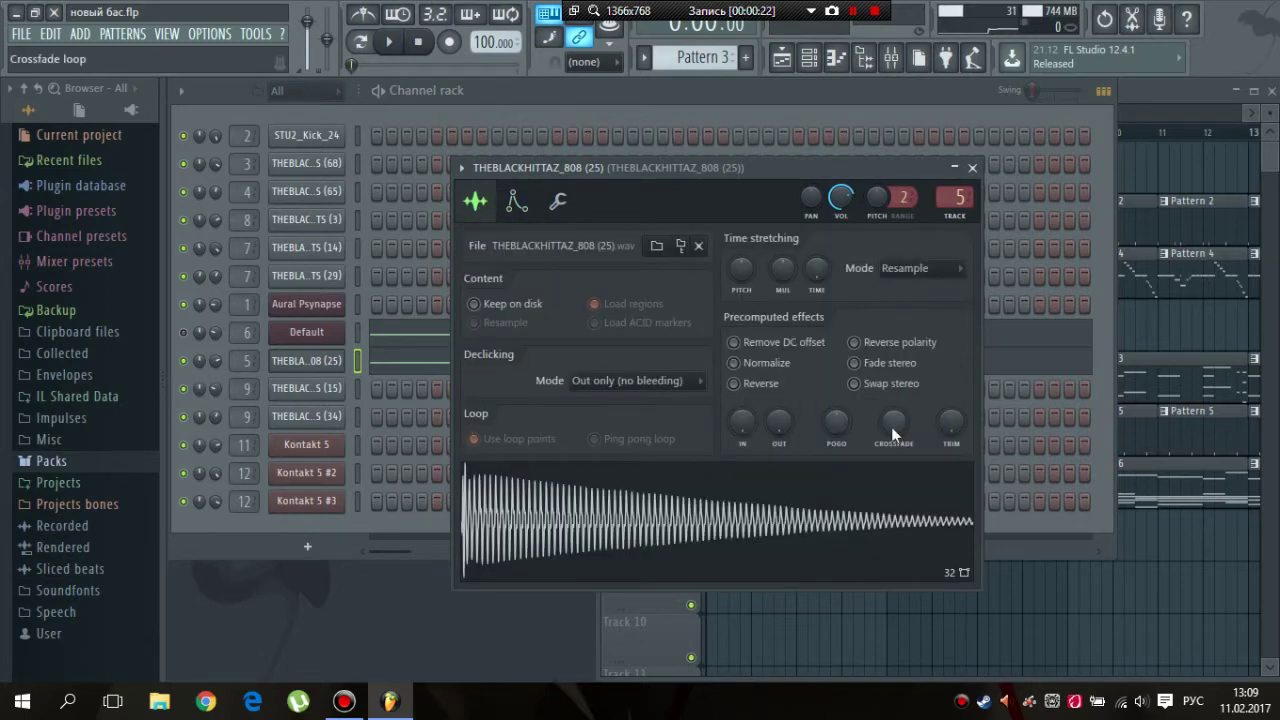
{"action": "left_click", "coordinate": [516, 203]}
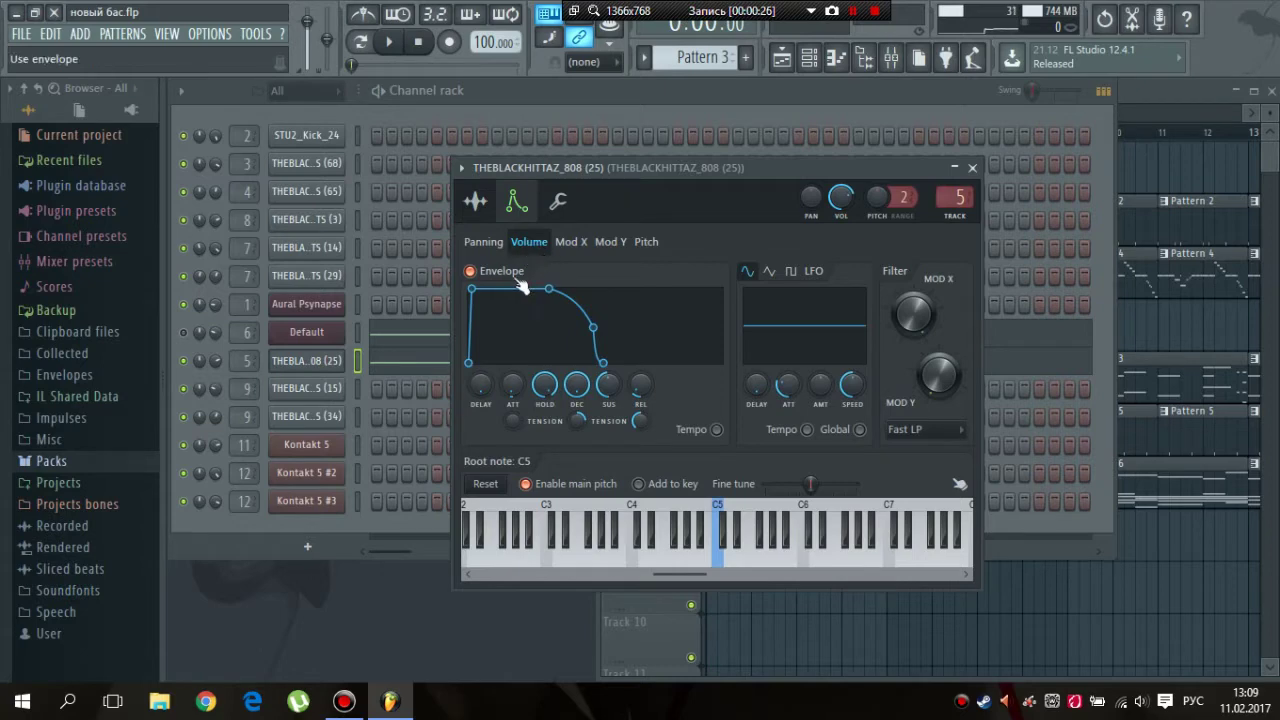
{"action": "left_click", "coordinate": [971, 168]}
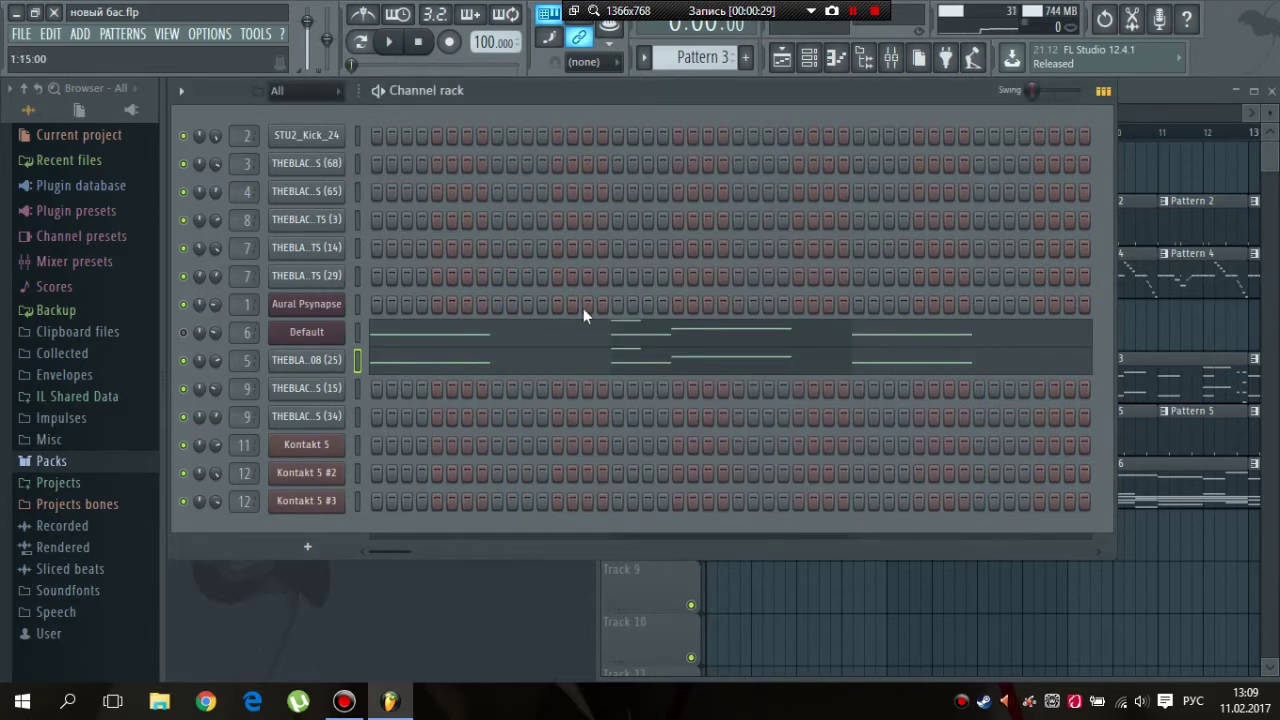
Step: Open the 808 channel's piano roll, review the bass notes across bars 1 to 4, and audition C5
{"action": "left_click", "coordinate": [501, 366]}
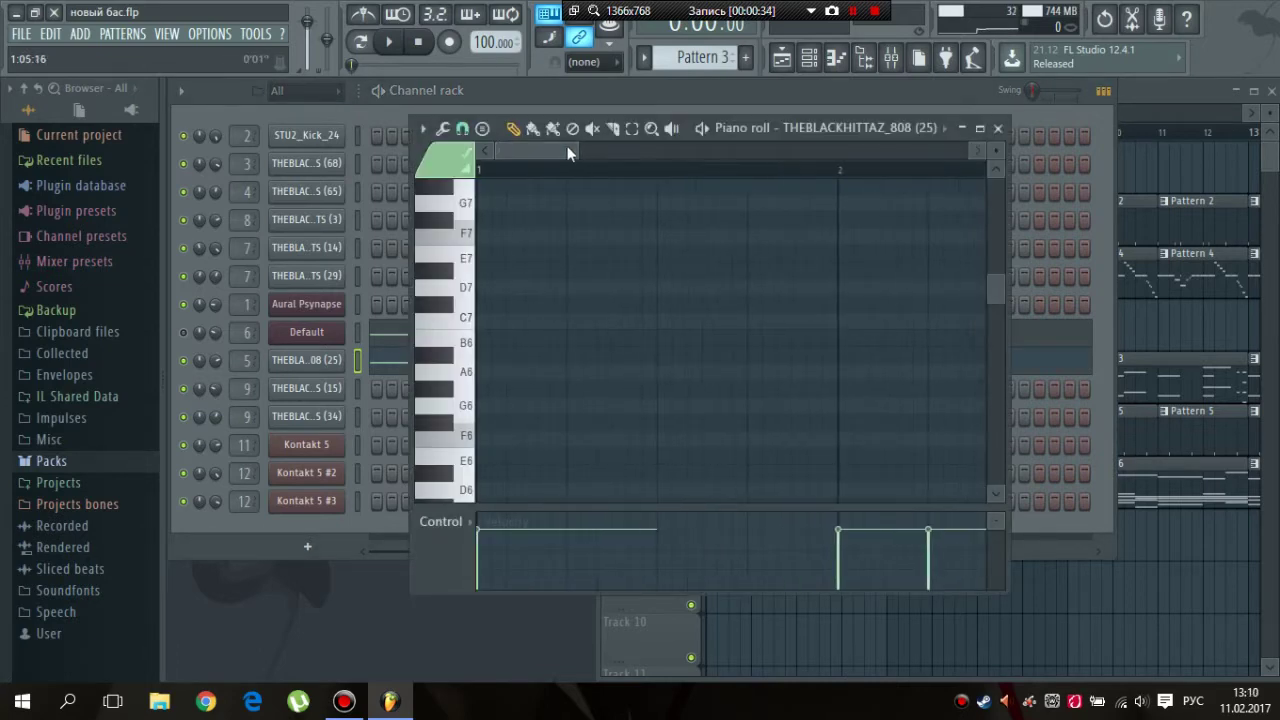
{"action": "left_click_drag", "start_coordinate": [578, 144], "coordinate": [738, 147]}
{"action": "scroll", "coordinate": [606, 322], "scroll_direction": "down", "scroll_amount": 8}
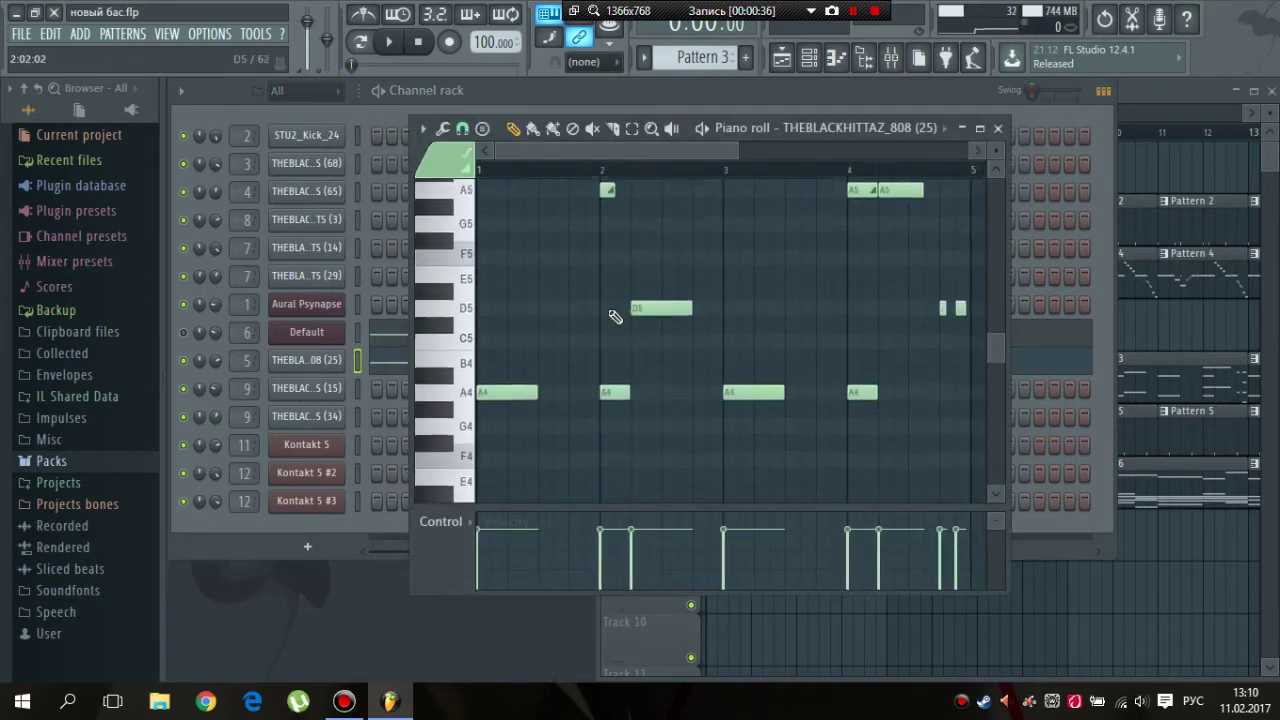
{"action": "scroll", "coordinate": [560, 312], "scroll_direction": "up", "scroll_amount": 5}
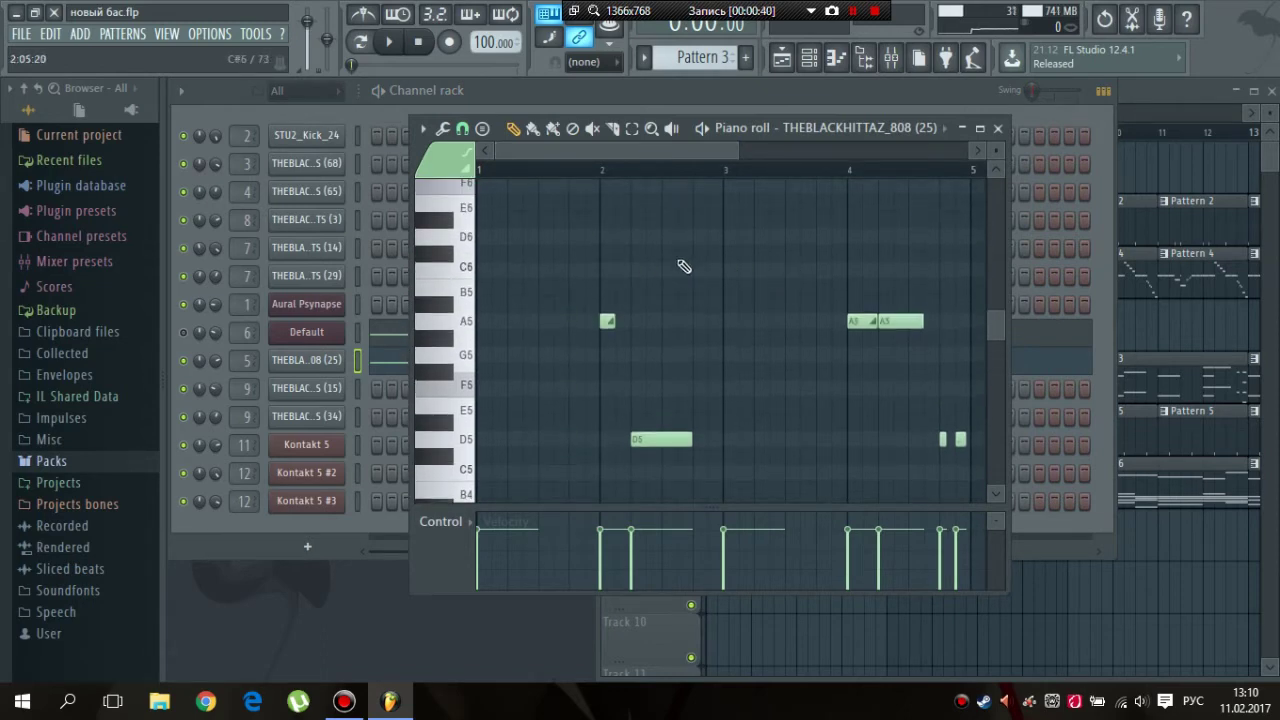
{"action": "scroll", "coordinate": [681, 276], "scroll_direction": "down", "scroll_amount": 3}
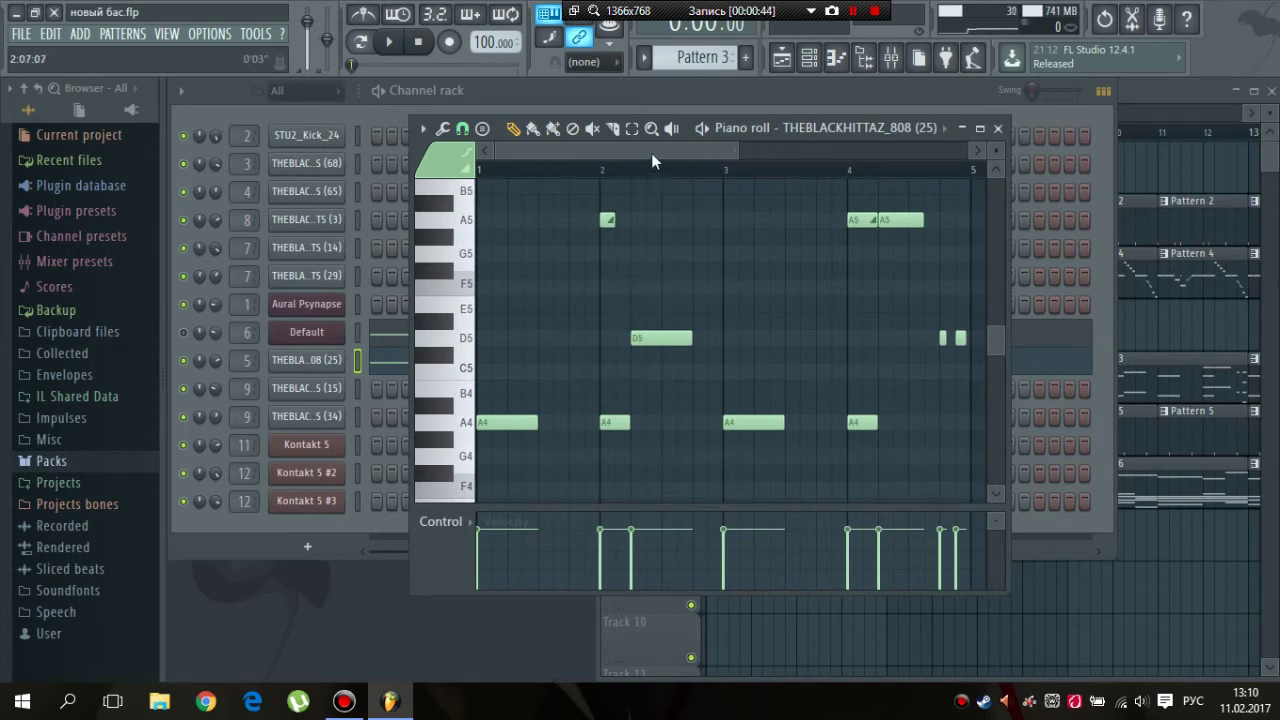
{"action": "key", "text": "z"}
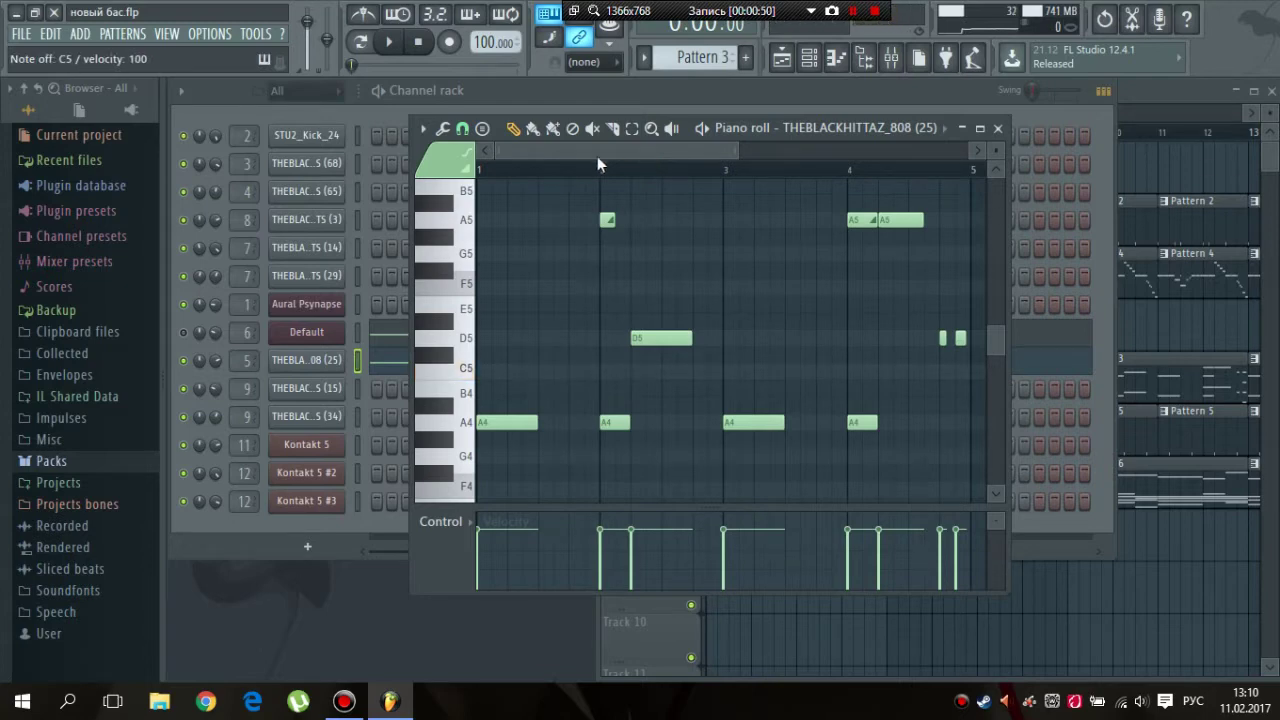
Step: Try a 71% loop crossfade on the 808 sample, audition it on C5, and reset the crossfade to zero
{"action": "left_click", "coordinate": [331, 364]}
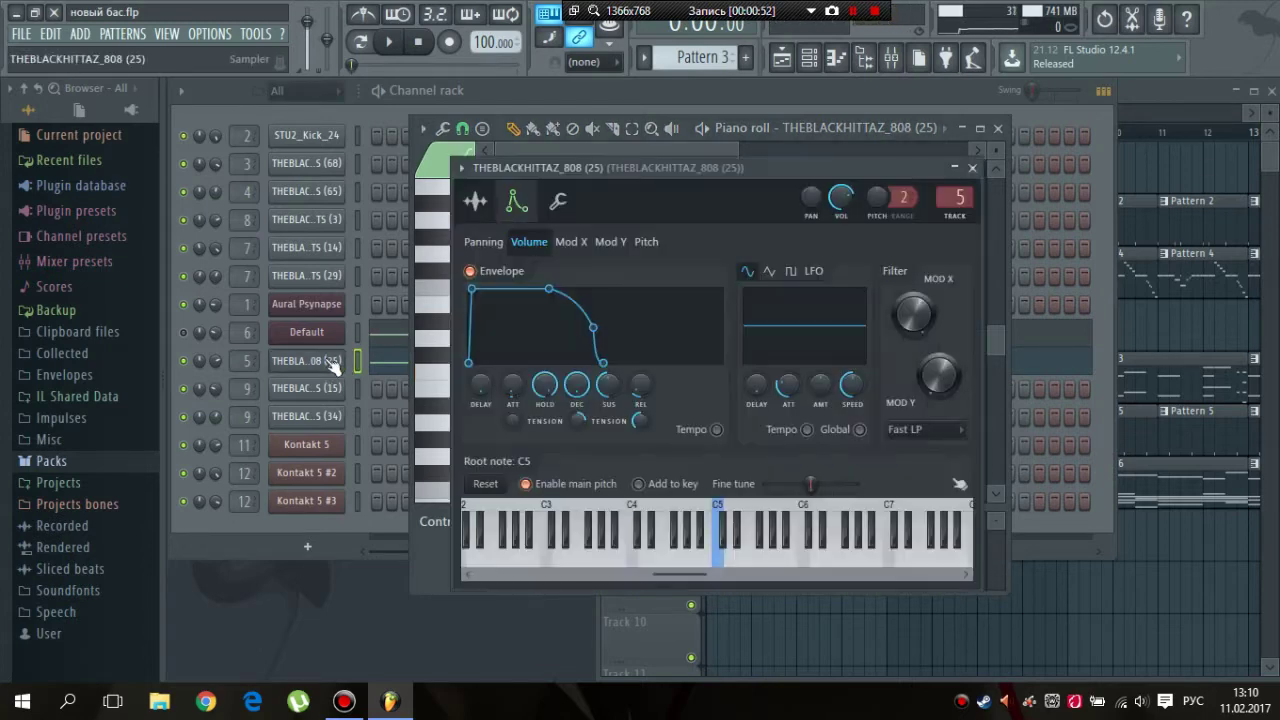
{"action": "left_click", "coordinate": [482, 244]}
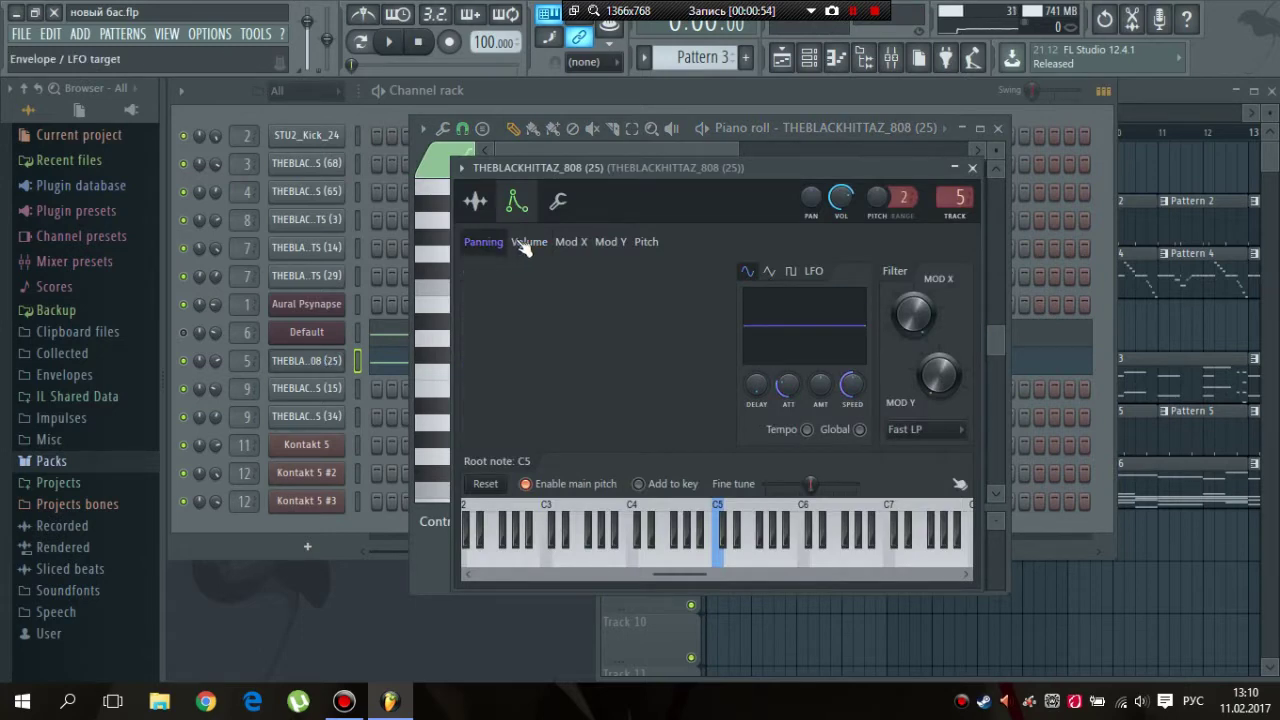
{"action": "left_click", "coordinate": [523, 243]}
{"action": "left_click", "coordinate": [476, 202]}
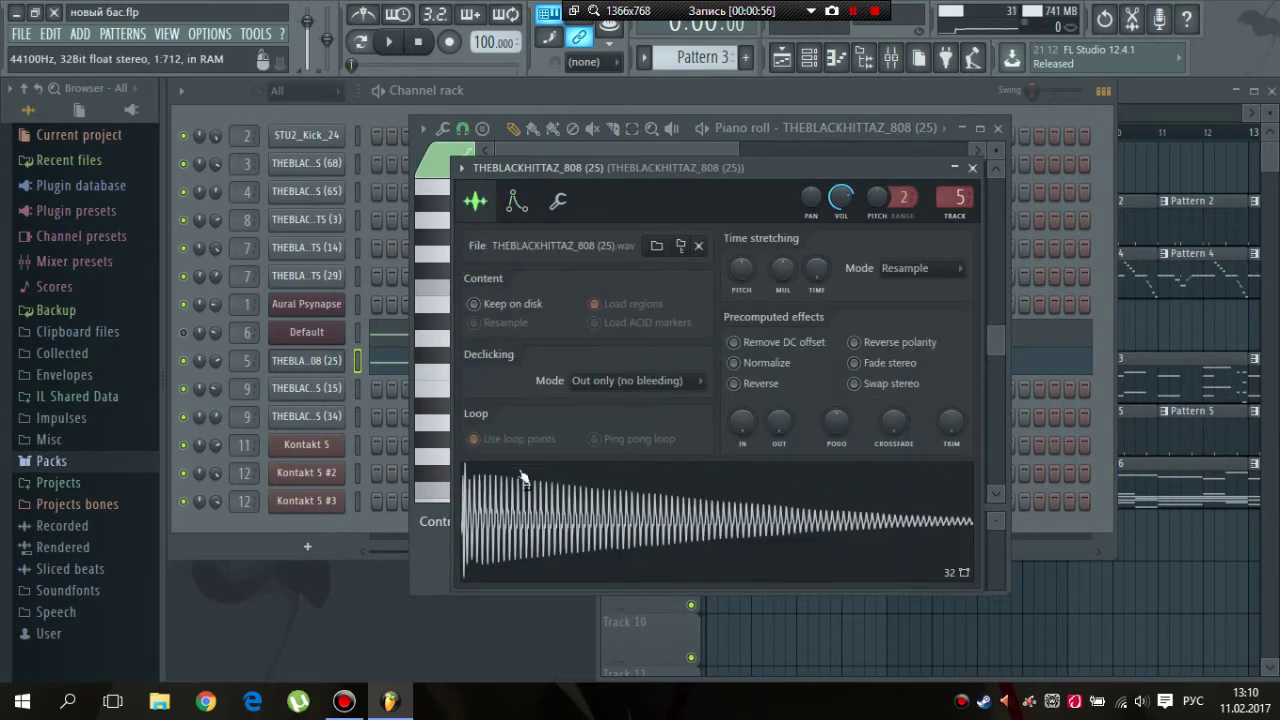
{"action": "left_click_drag", "start_coordinate": [893, 422], "coordinate": [893, 372]}
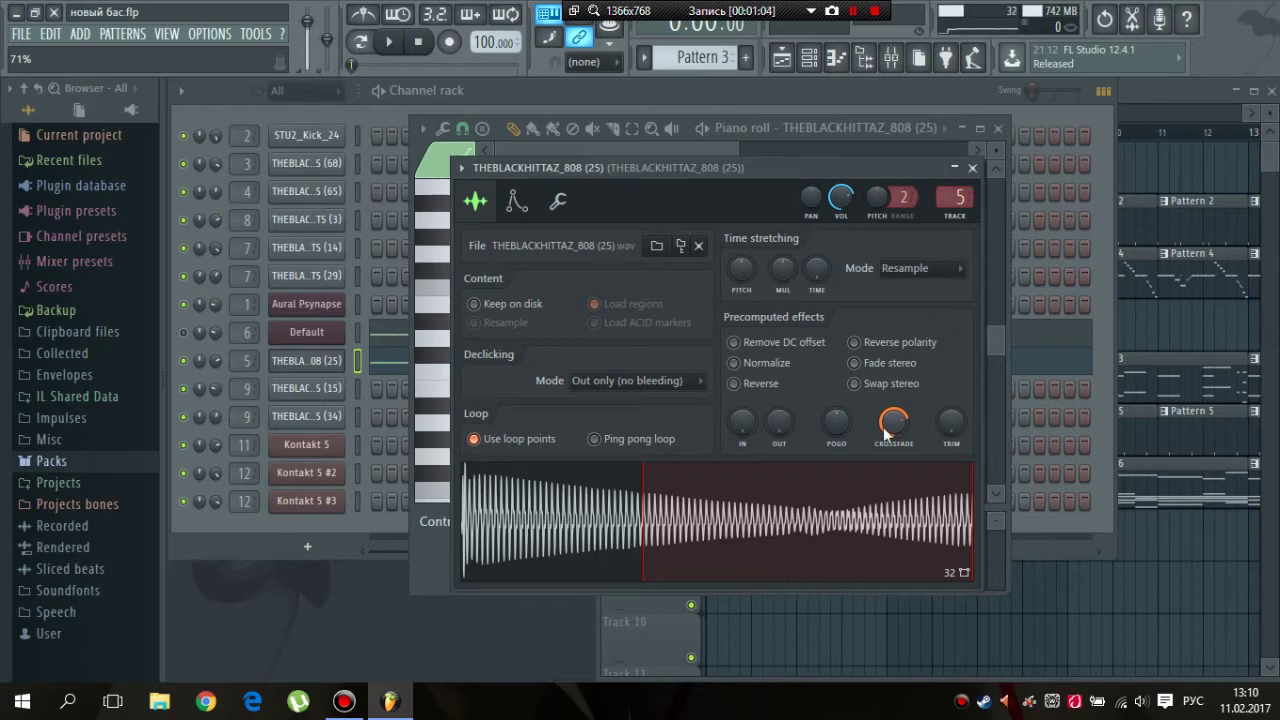
{"action": "key", "text": "z"}
{"action": "left_click_drag", "start_coordinate": [891, 421], "coordinate": [891, 520]}
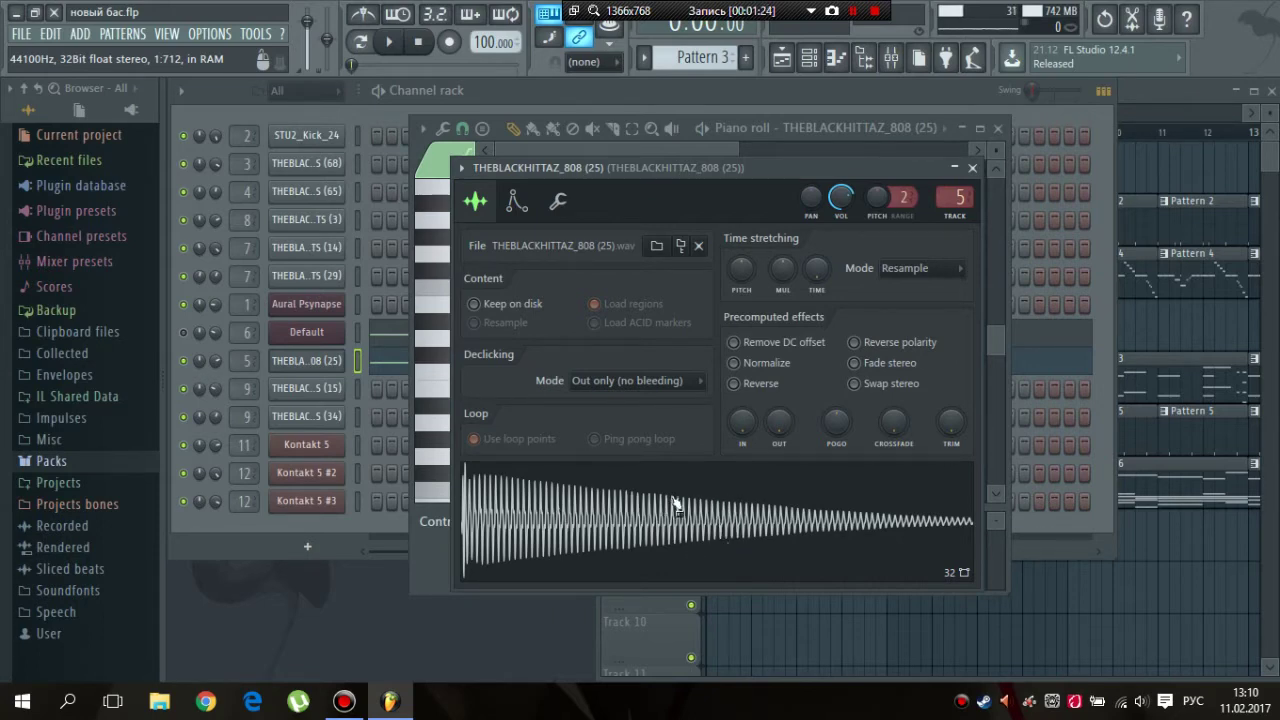
Step: Try the 808 sample's crossfade around 100%, audition it on C5, reset it to zero and close the channel settings
{"action": "left_click_drag", "start_coordinate": [907, 437], "coordinate": [905, 430]}
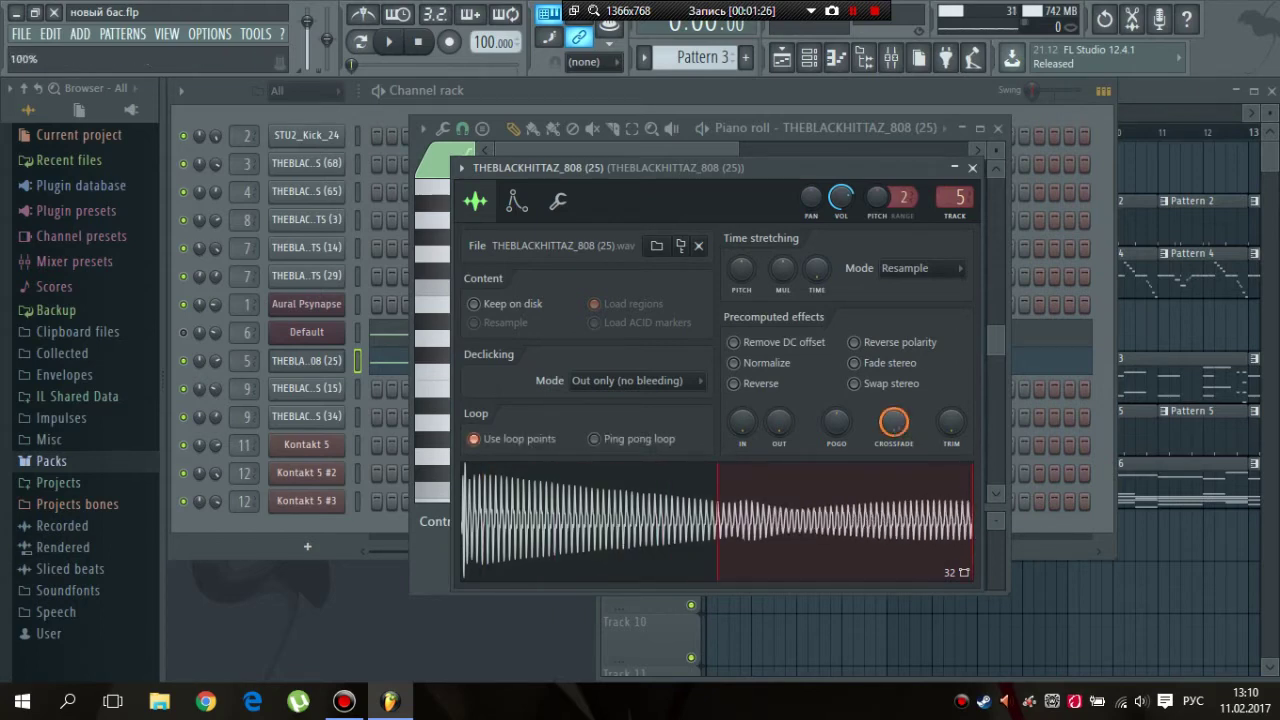
{"action": "key", "text": "z"}
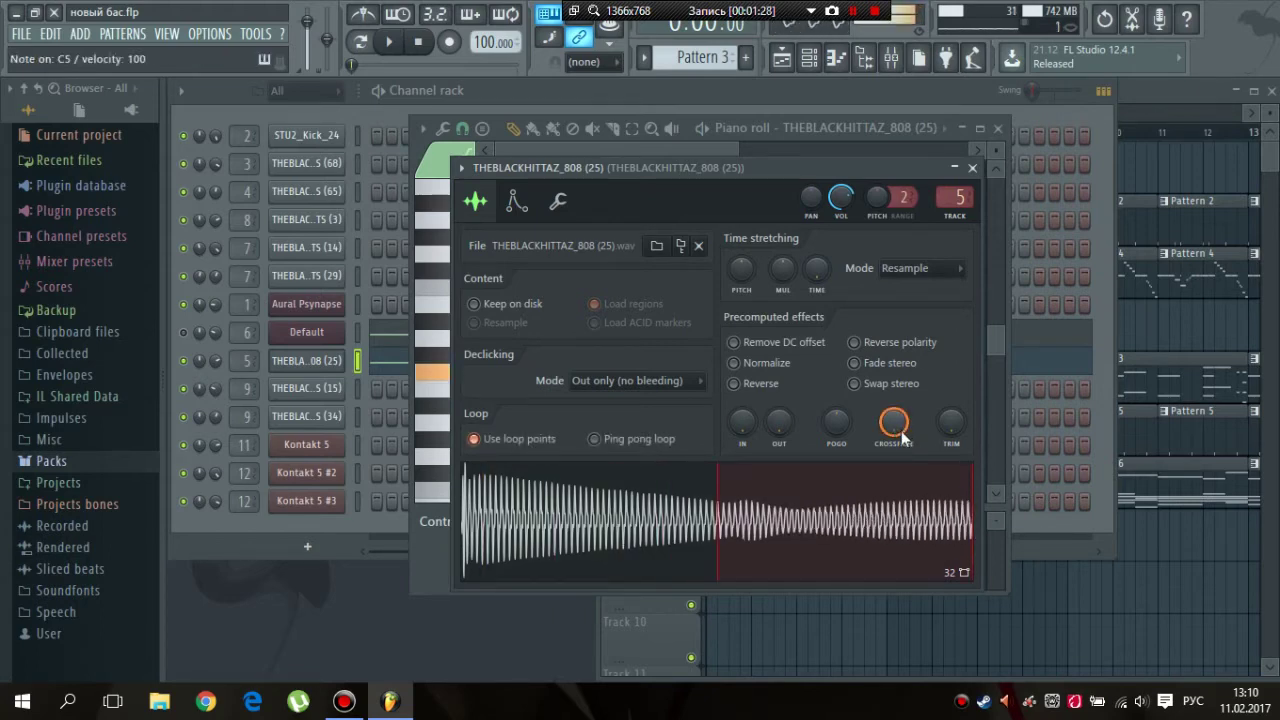
{"action": "left_click_drag", "start_coordinate": [896, 430], "coordinate": [896, 418]}
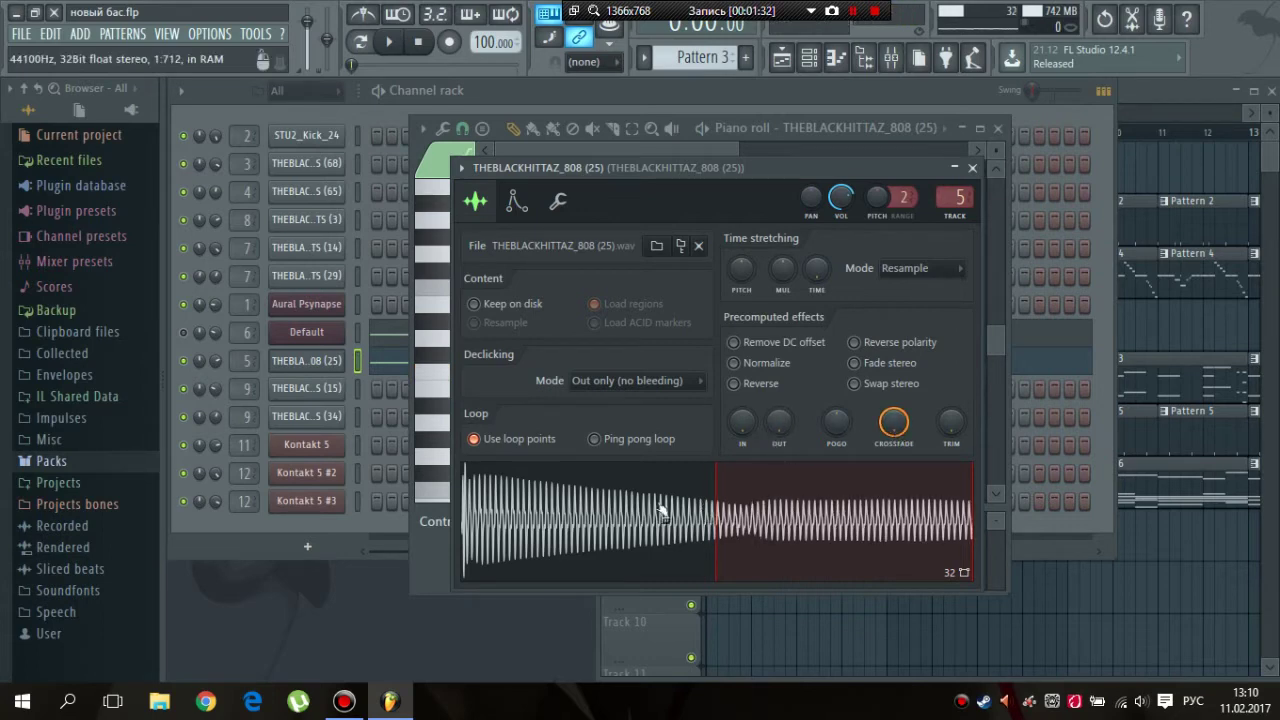
{"action": "key", "text": "z"}
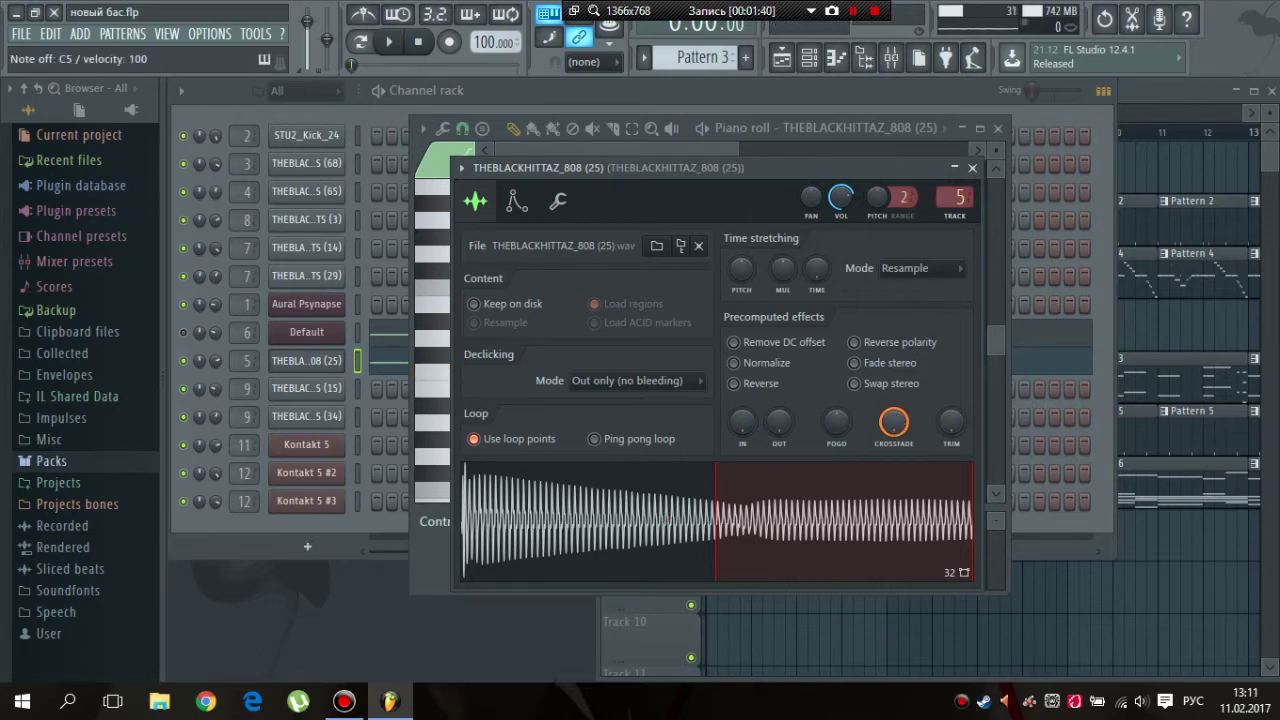
{"action": "left_click_drag", "start_coordinate": [894, 422], "coordinate": [894, 545]}
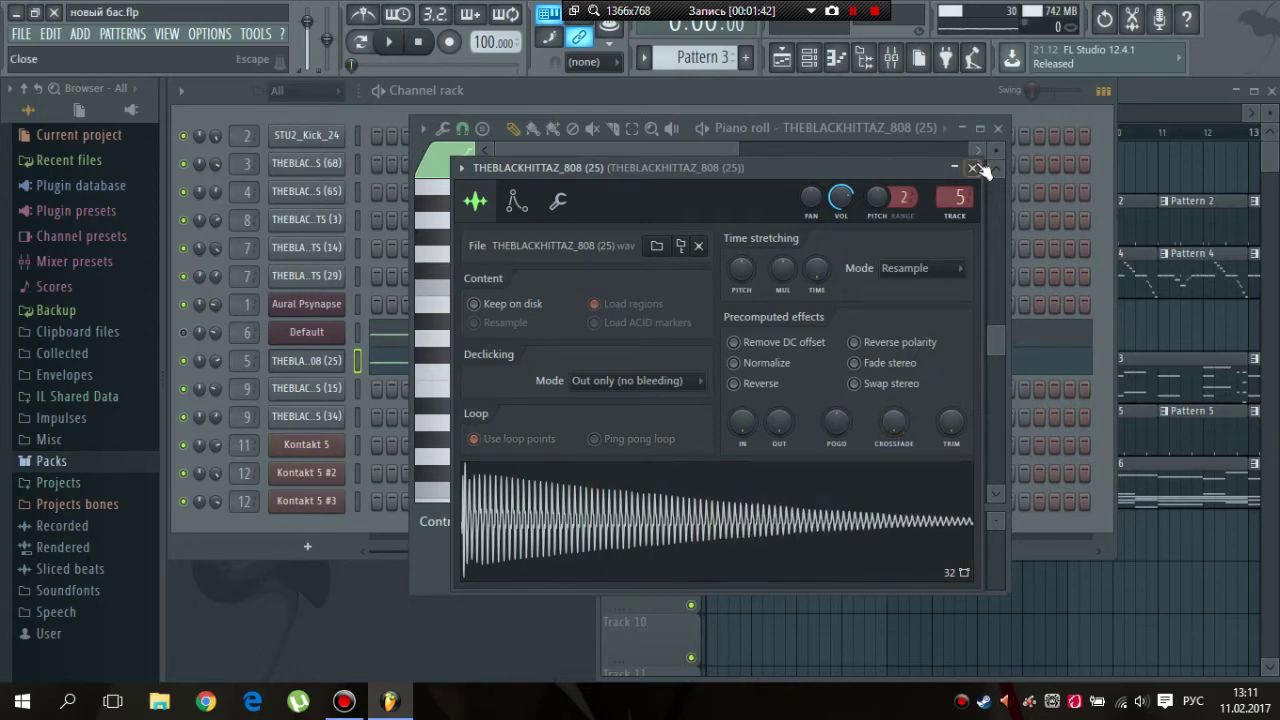
{"action": "left_click", "coordinate": [974, 168]}
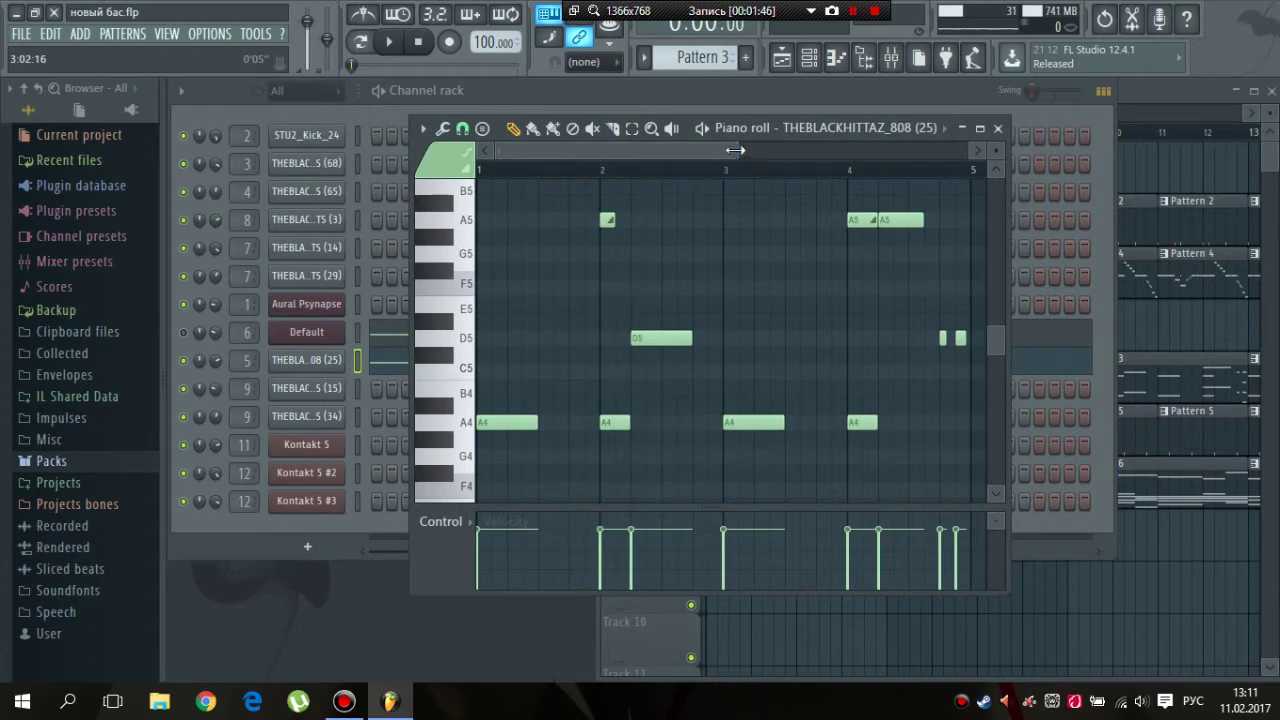
Step: Maximize the 808 piano roll and frame the bass notes from bar 1 to the start of bar 4
{"action": "left_click_drag", "start_coordinate": [736, 151], "coordinate": [632, 152]}
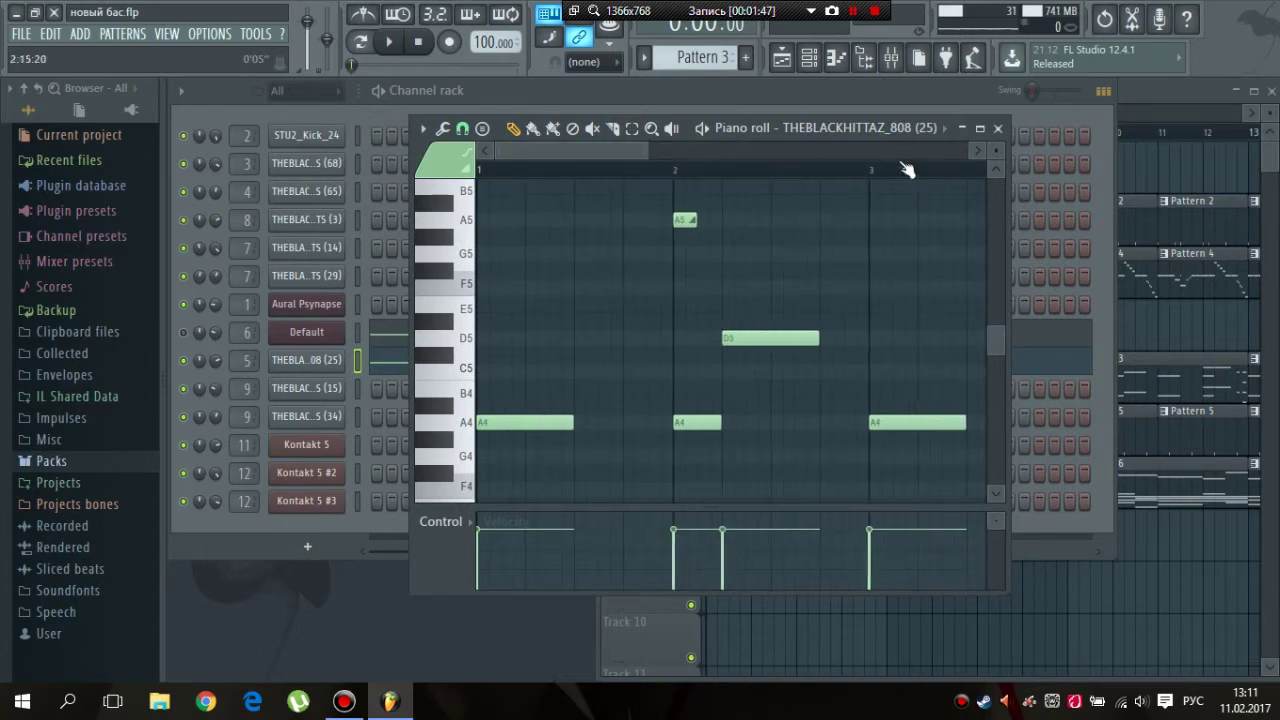
{"action": "left_click", "coordinate": [980, 128]}
{"action": "left_click_drag", "start_coordinate": [573, 107], "coordinate": [630, 107]}
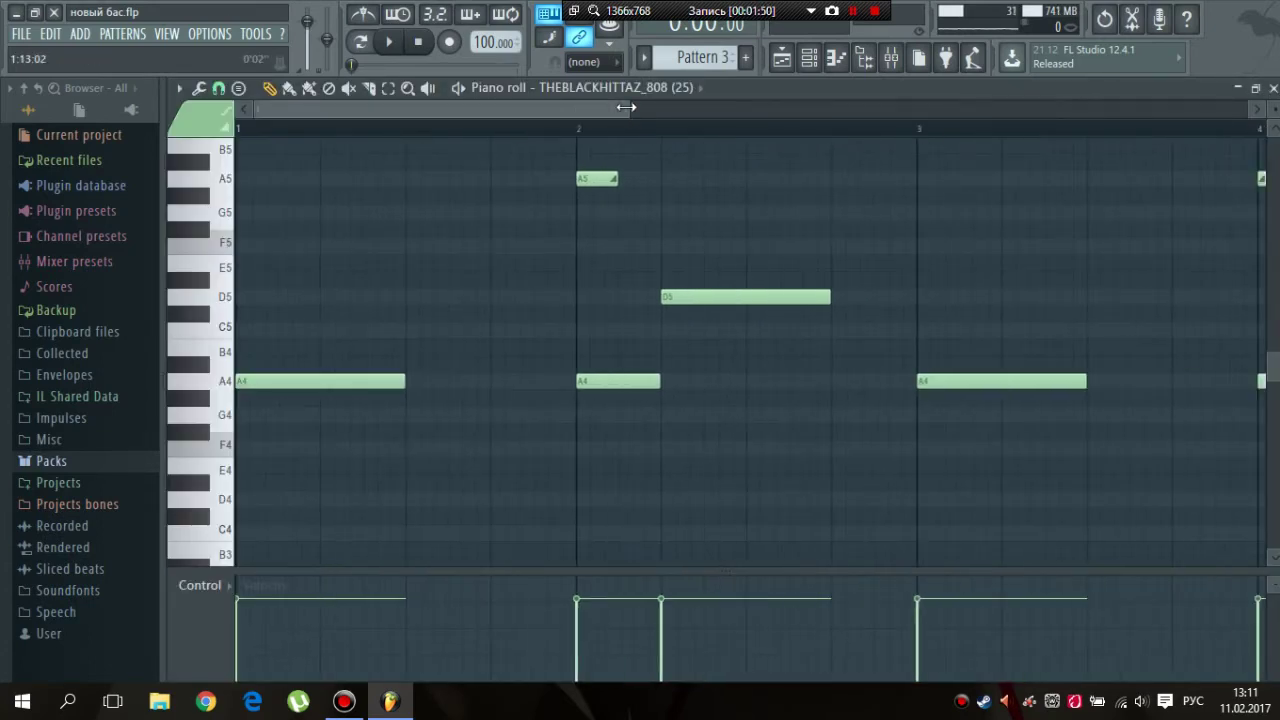
{"action": "scroll", "coordinate": [329, 291], "scroll_direction": "down", "scroll_amount": 2}
{"action": "scroll", "coordinate": [520, 334], "scroll_direction": "up", "scroll_amount": 2}
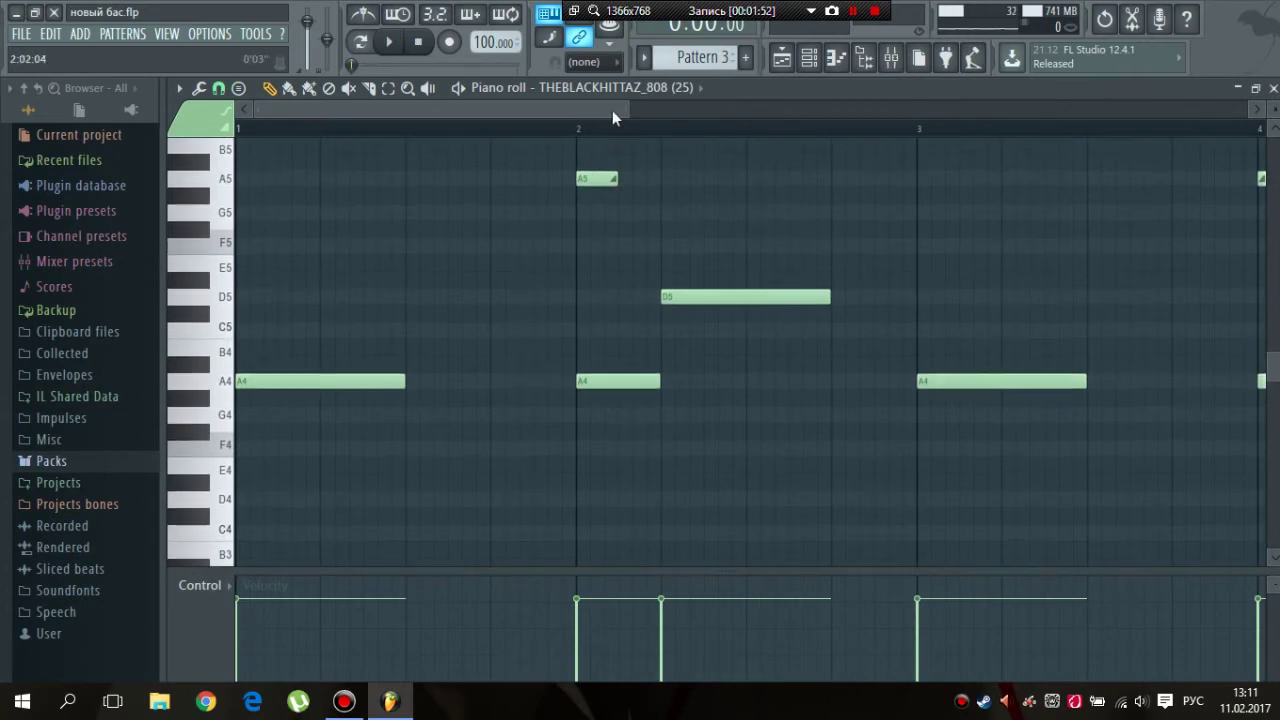
{"action": "left_click_drag", "start_coordinate": [622, 110], "coordinate": [557, 166]}
{"action": "scroll", "coordinate": [811, 257], "scroll_direction": "up", "scroll_amount": 3}
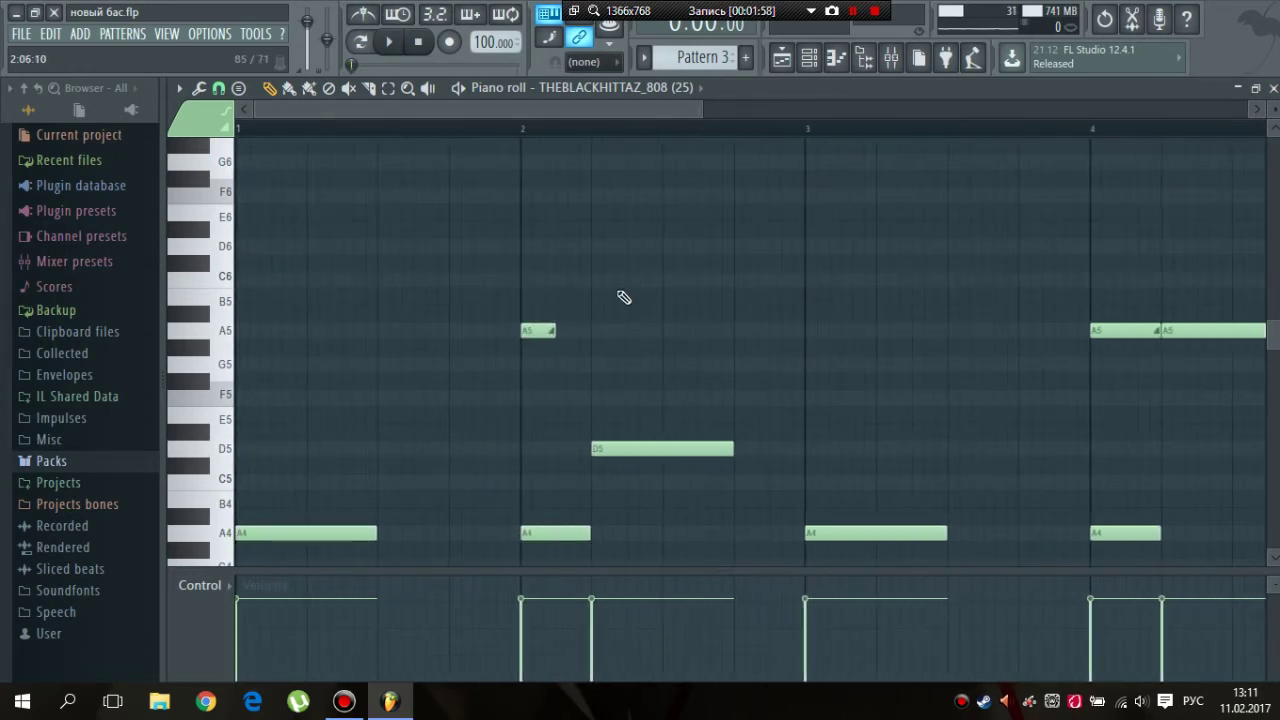
{"action": "scroll", "coordinate": [646, 260], "scroll_direction": "down", "scroll_amount": 1}
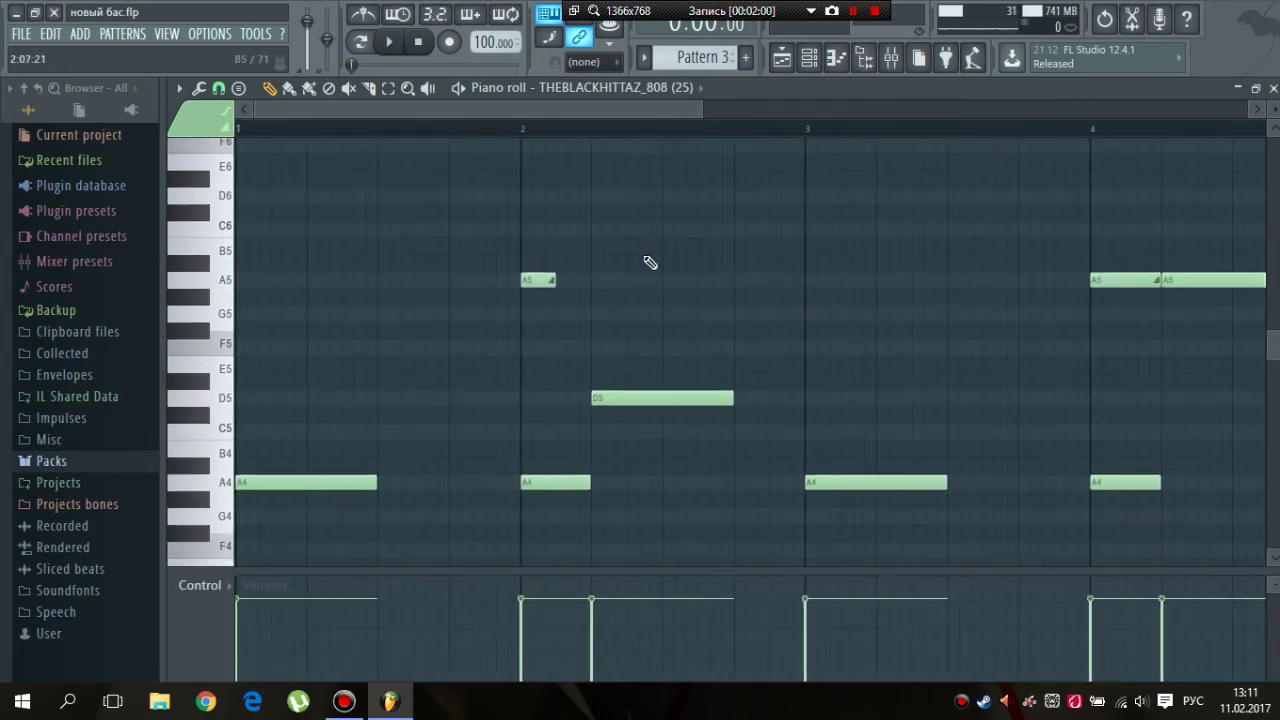
Step: Play Pattern 3's 808 bass line through to bar 4 and stop playback
{"action": "left_click", "coordinate": [458, 88]}
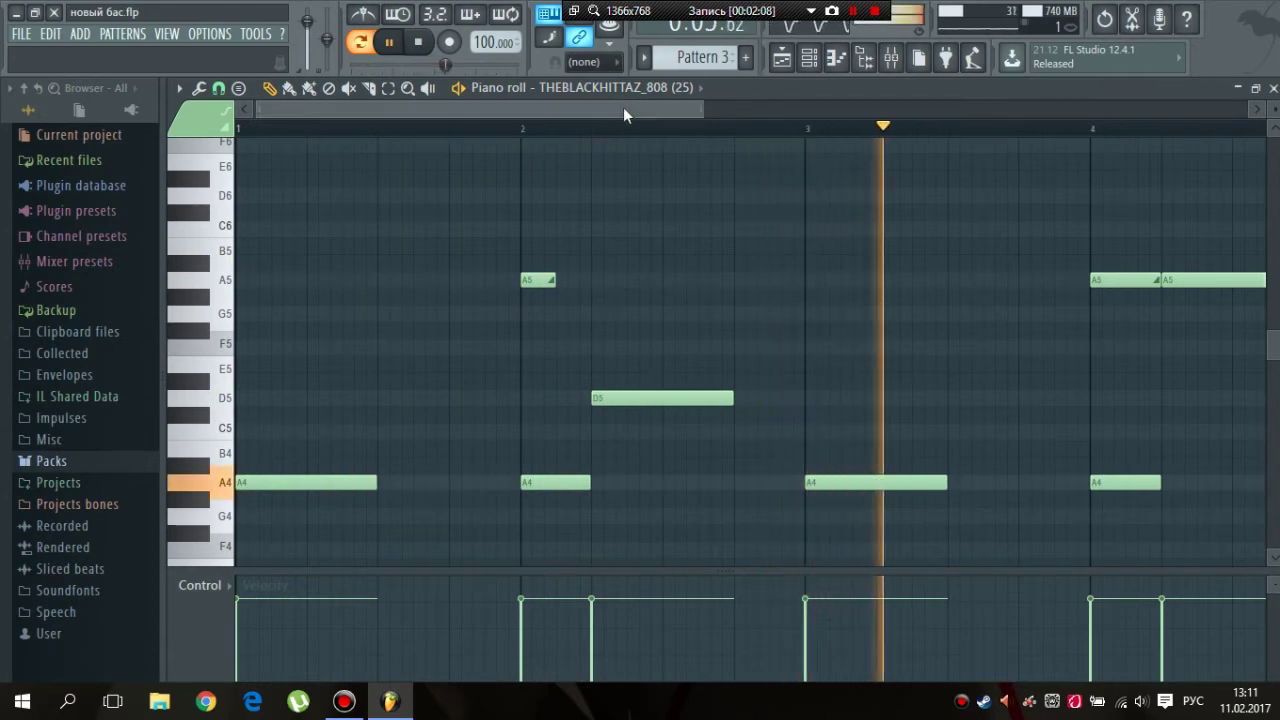
{"action": "left_click_drag", "start_coordinate": [623, 107], "coordinate": [761, 108]}
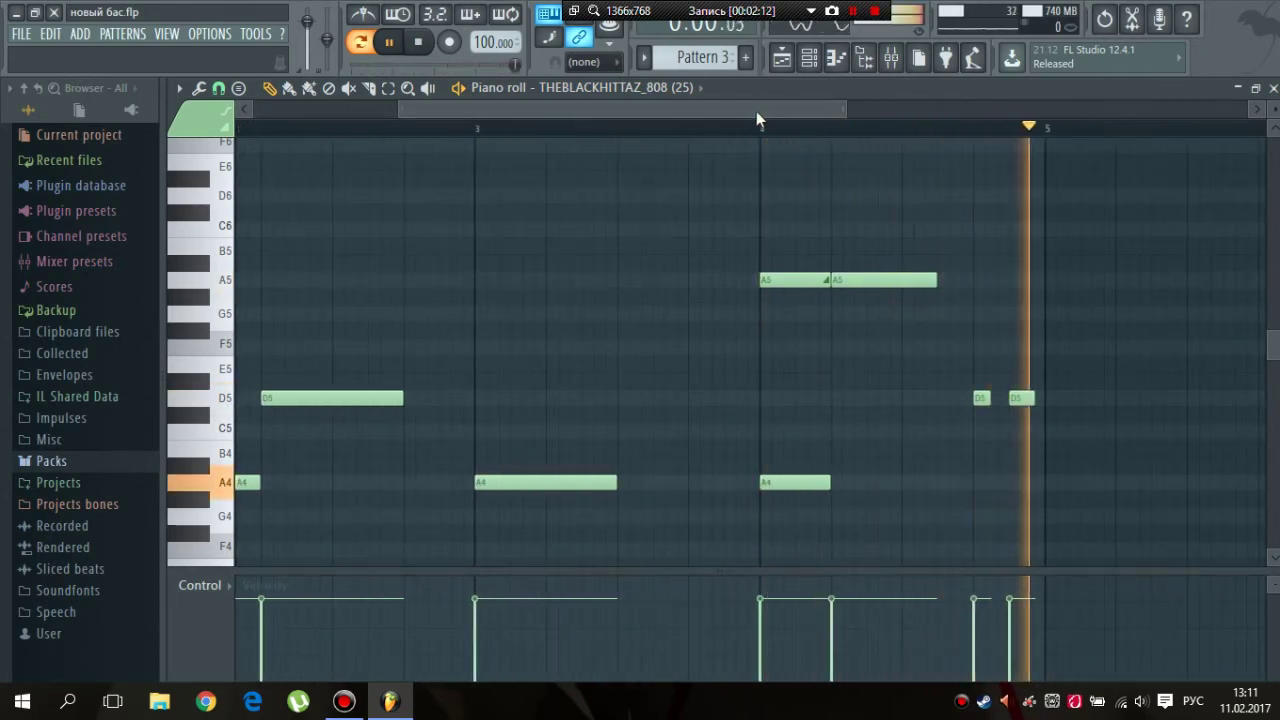
{"action": "key", "text": "space"}
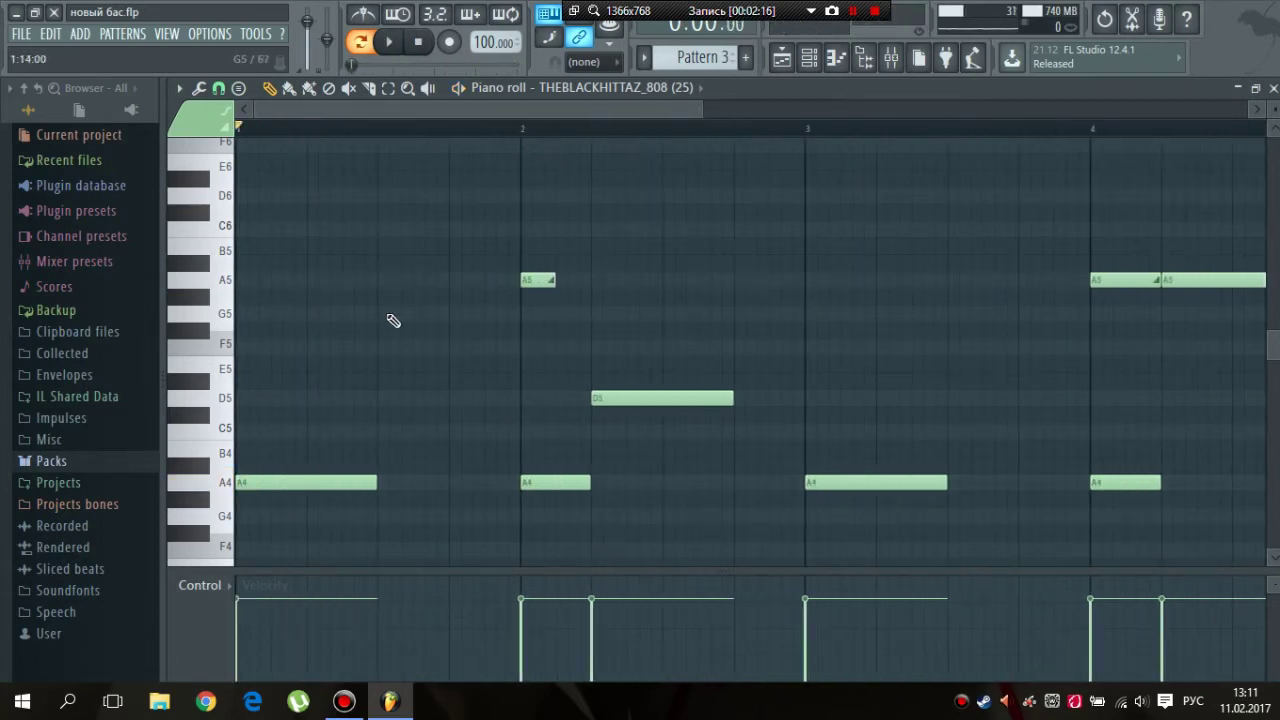
Step: Set the playback position to bar 2 and audition the A5 slide over the A4 note
{"action": "left_click", "coordinate": [522, 131]}
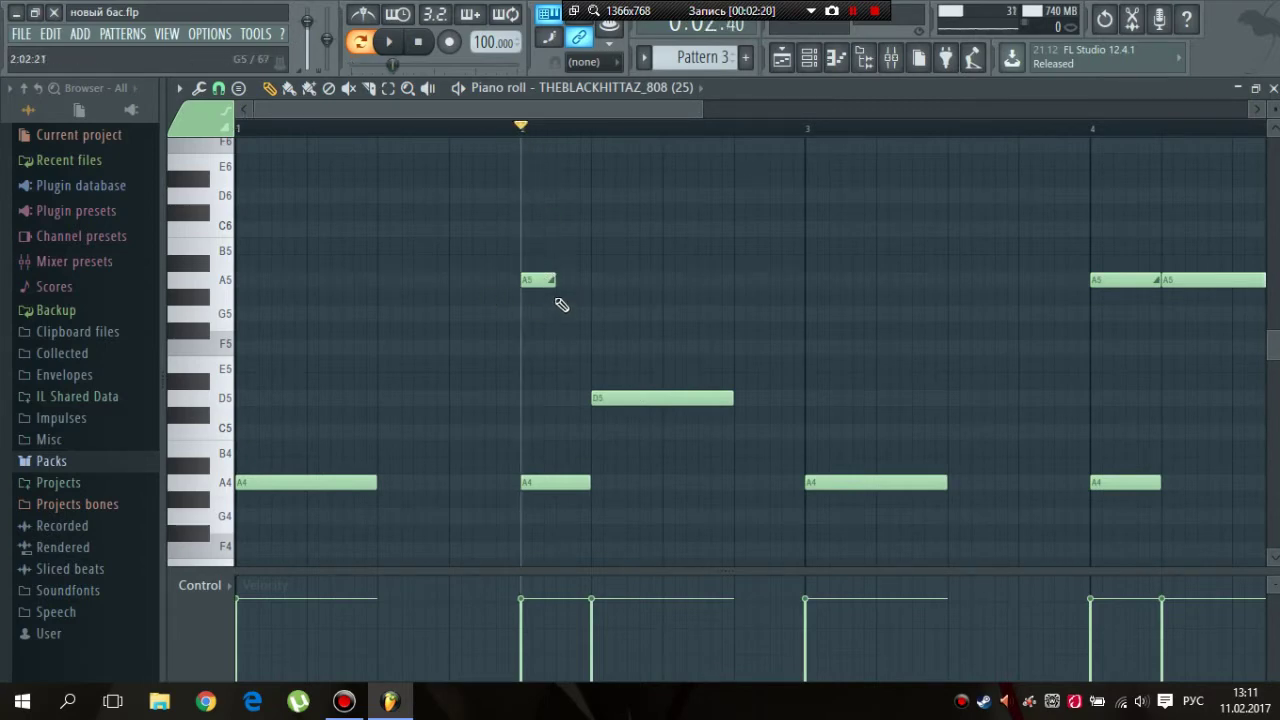
{"action": "key", "text": "space"}
{"action": "key", "text": "space"}
{"action": "key", "text": "space"}
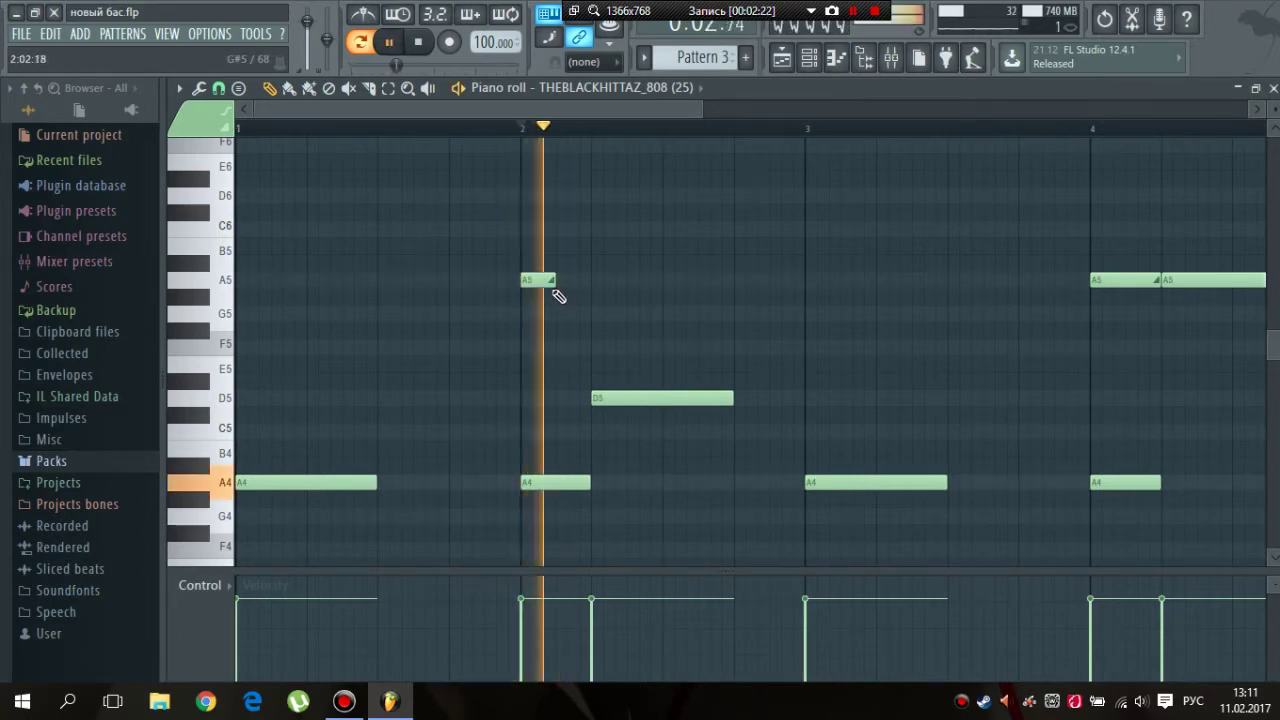
{"action": "key", "text": "space"}
Step: Replace the A5 slide note at the start of bar 2 with a regular A5 note lasting 0:04:00
{"action": "left_click_drag", "start_coordinate": [702, 108], "coordinate": [609, 108]}
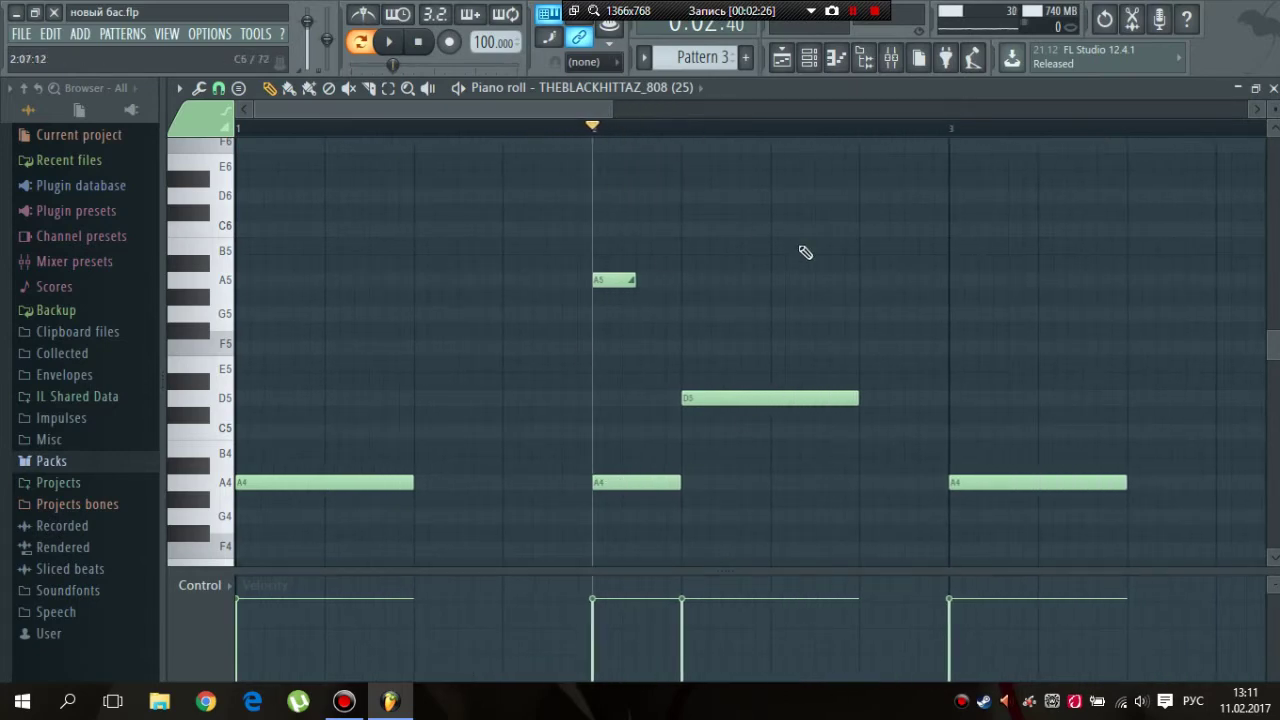
{"action": "left_click", "coordinate": [615, 484]}
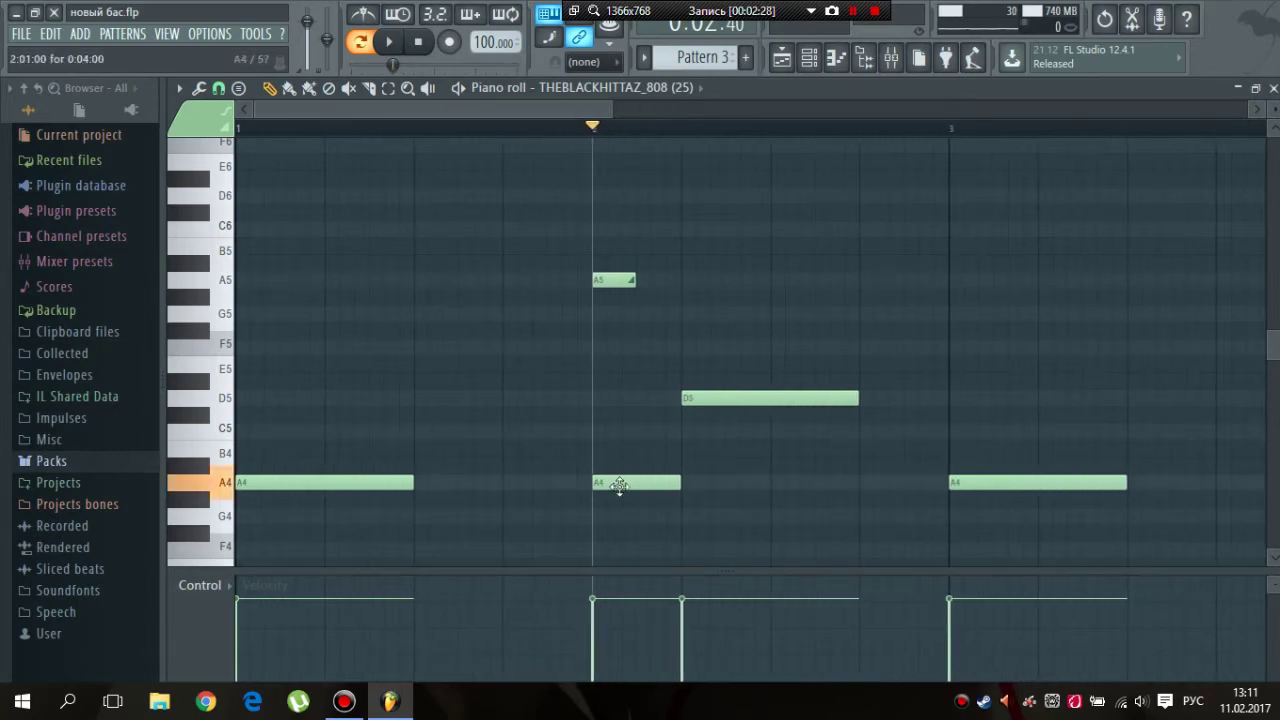
{"action": "right_click", "coordinate": [605, 281]}
{"action": "left_click", "coordinate": [592, 277]}
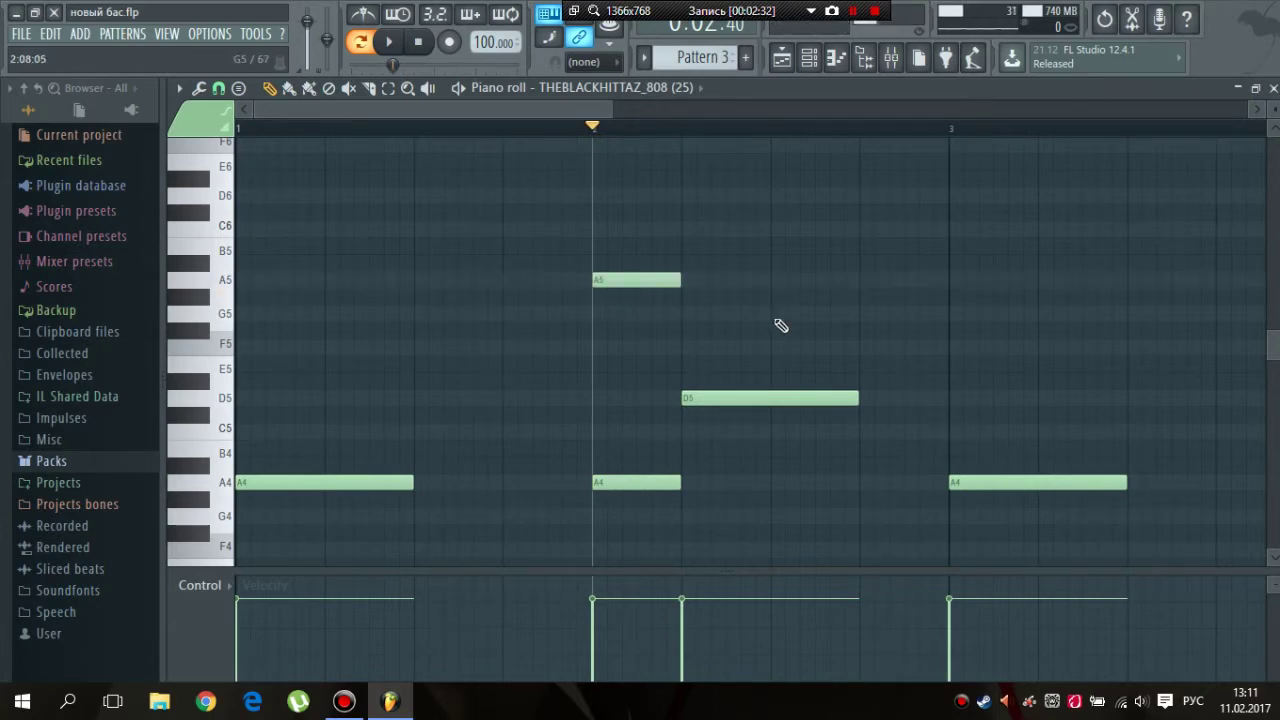
Step: Turn the A5 note at the start of bar 2 into a slide note
{"action": "double_click", "coordinate": [614, 280]}
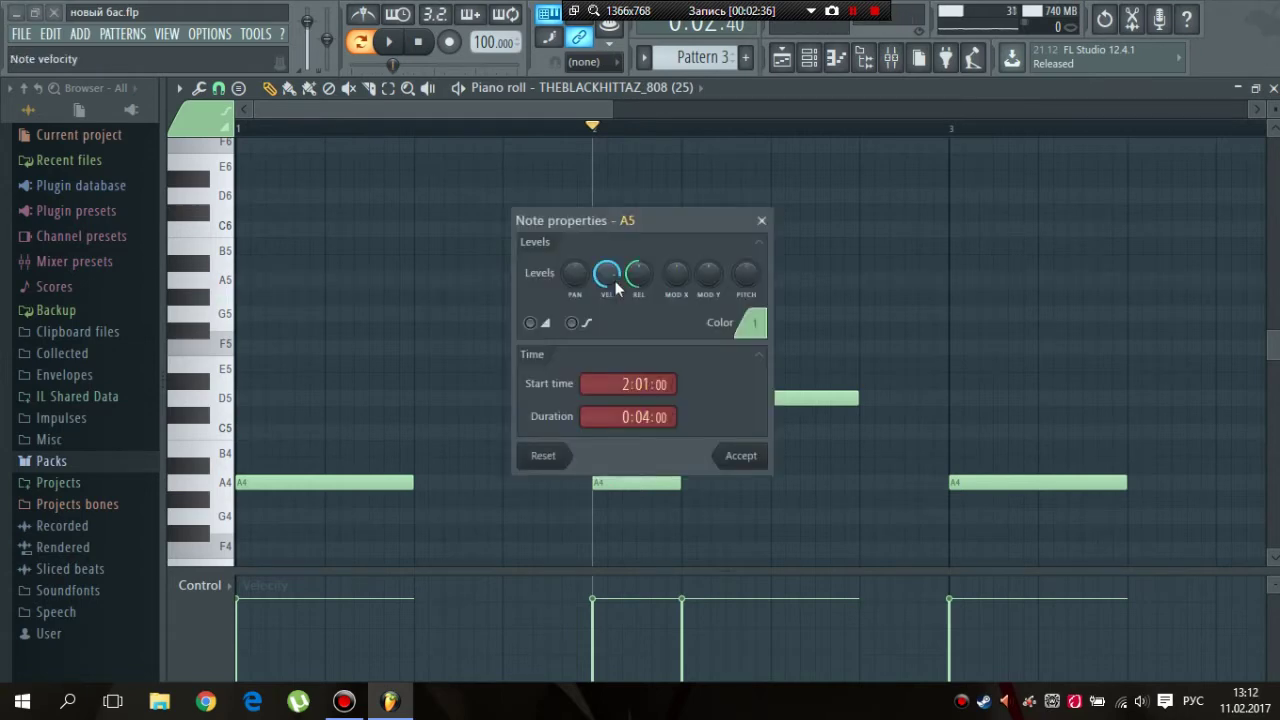
{"action": "left_click", "coordinate": [531, 323]}
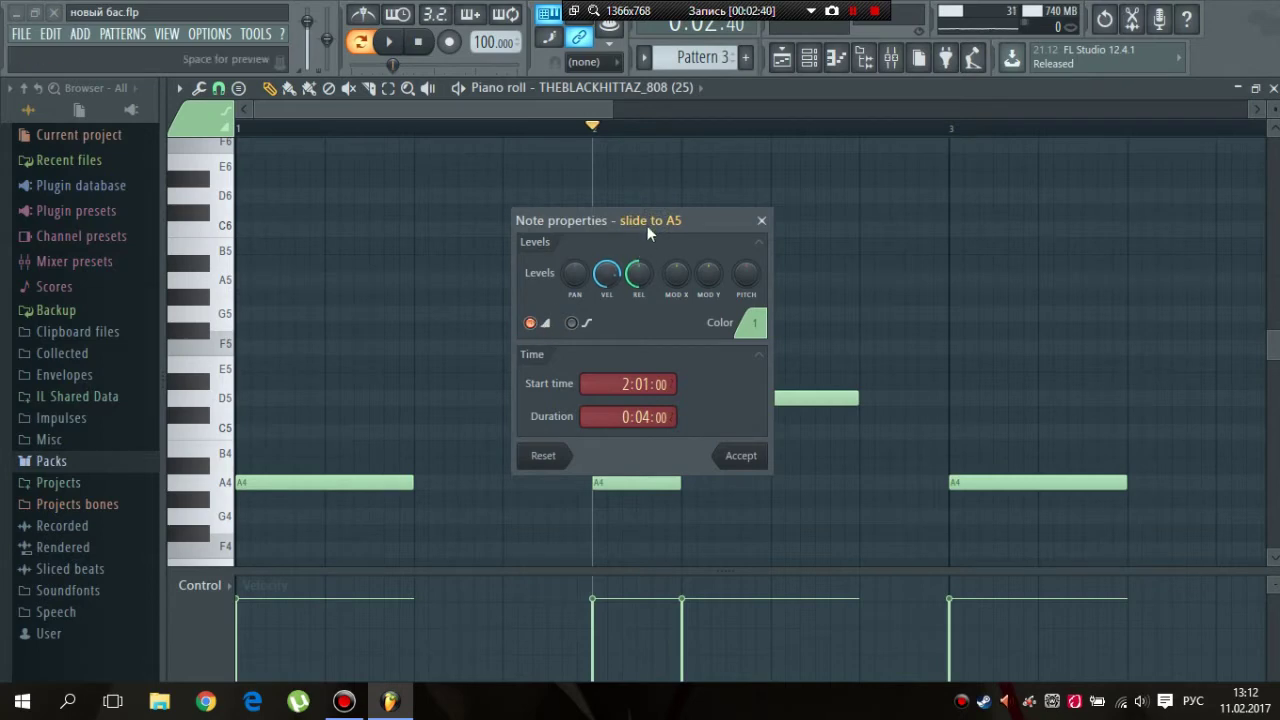
{"action": "left_click", "coordinate": [757, 462]}
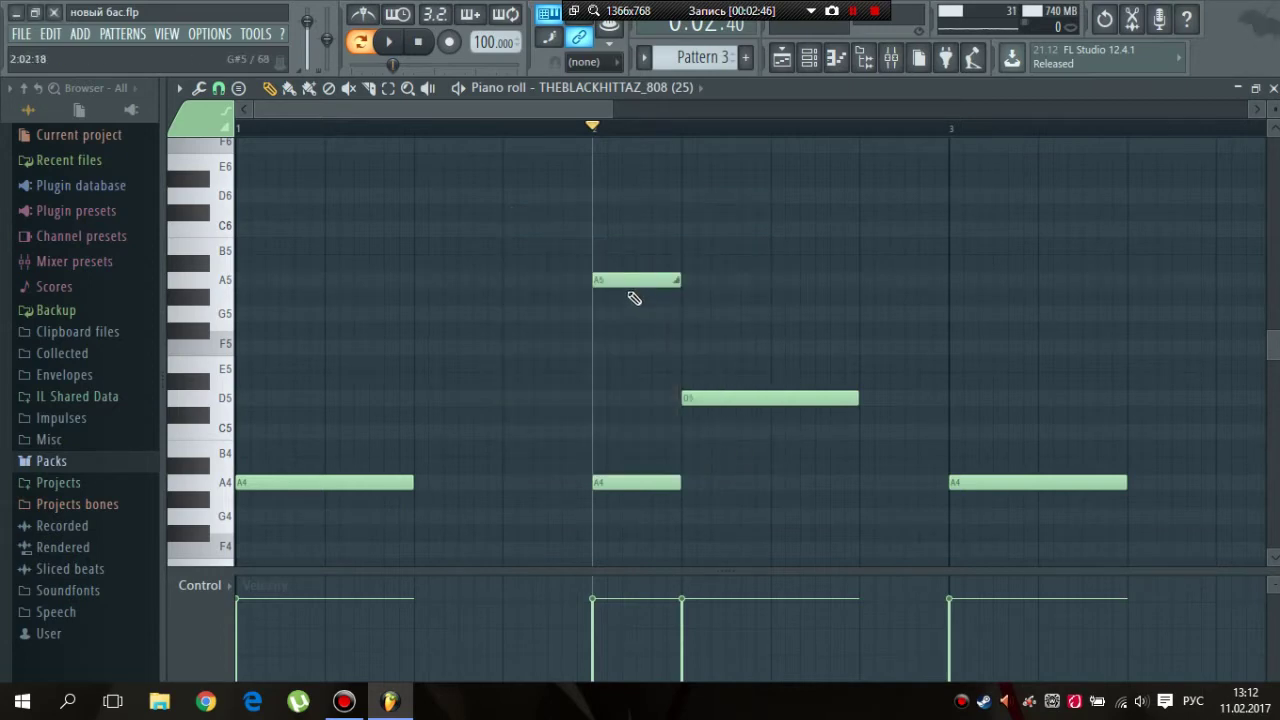
Step: Audition the full-length A5 slide from bar 2, and again from just before bar 2
{"action": "key", "text": "space"}
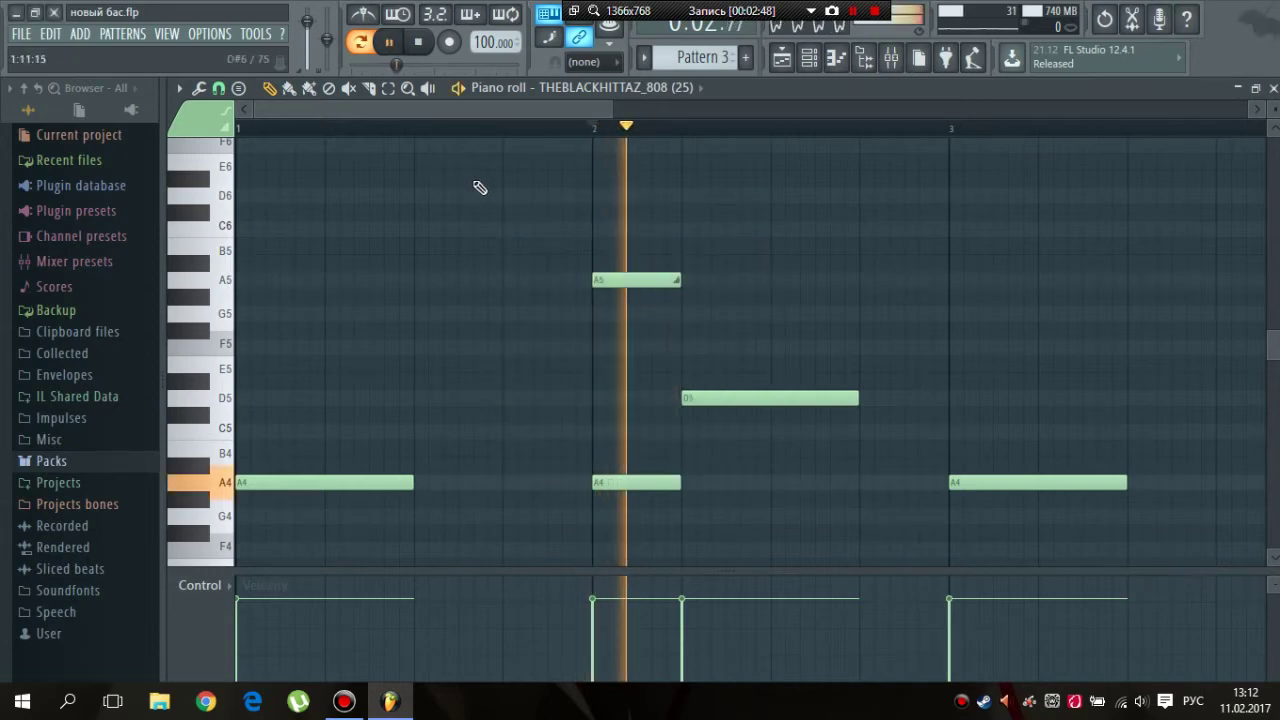
{"action": "left_click", "coordinate": [544, 129]}
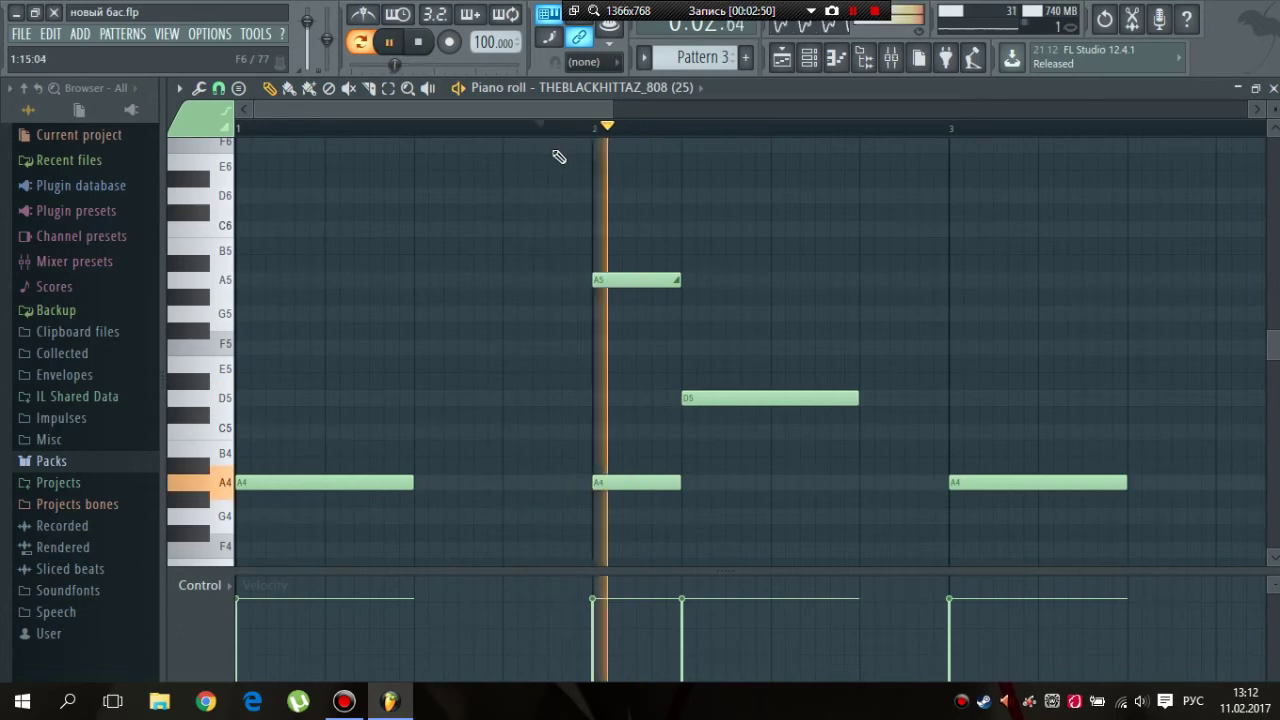
{"action": "key", "text": "space"}
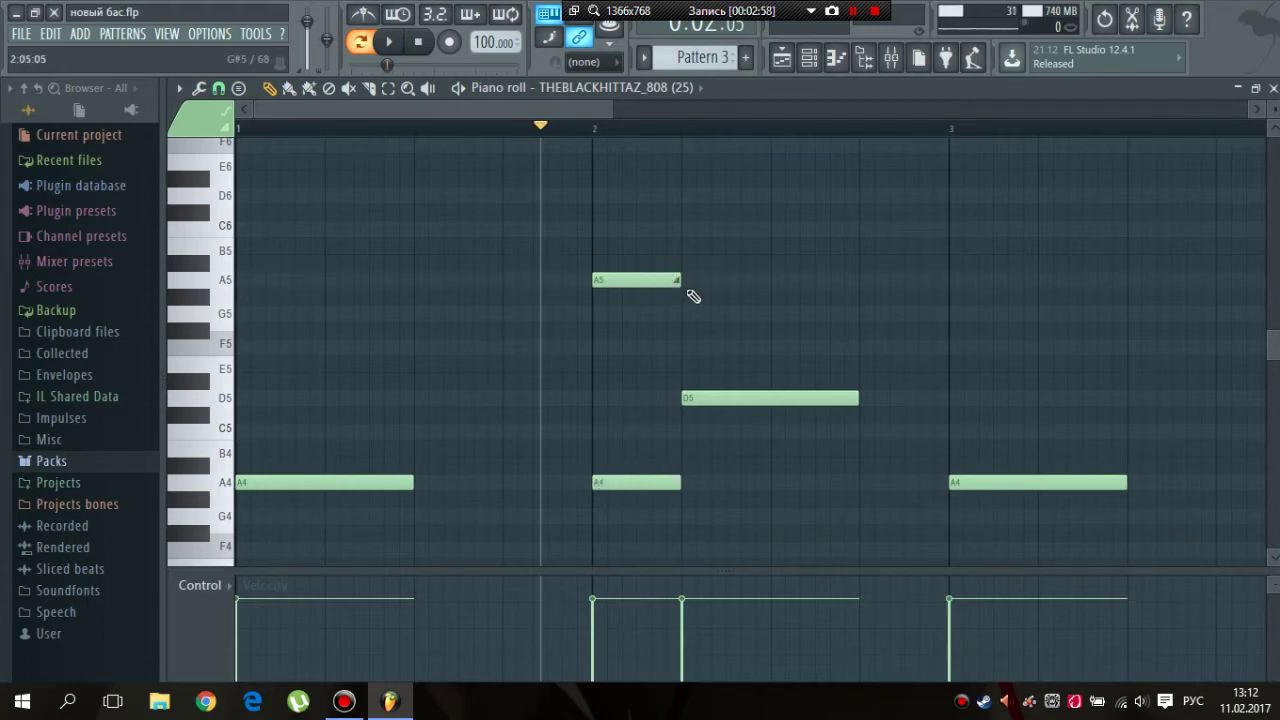
Step: Shorten the bar 2 A5 slide note to 0:02:00 and audition the result
{"action": "left_click_drag", "start_coordinate": [676, 280], "coordinate": [633, 286]}
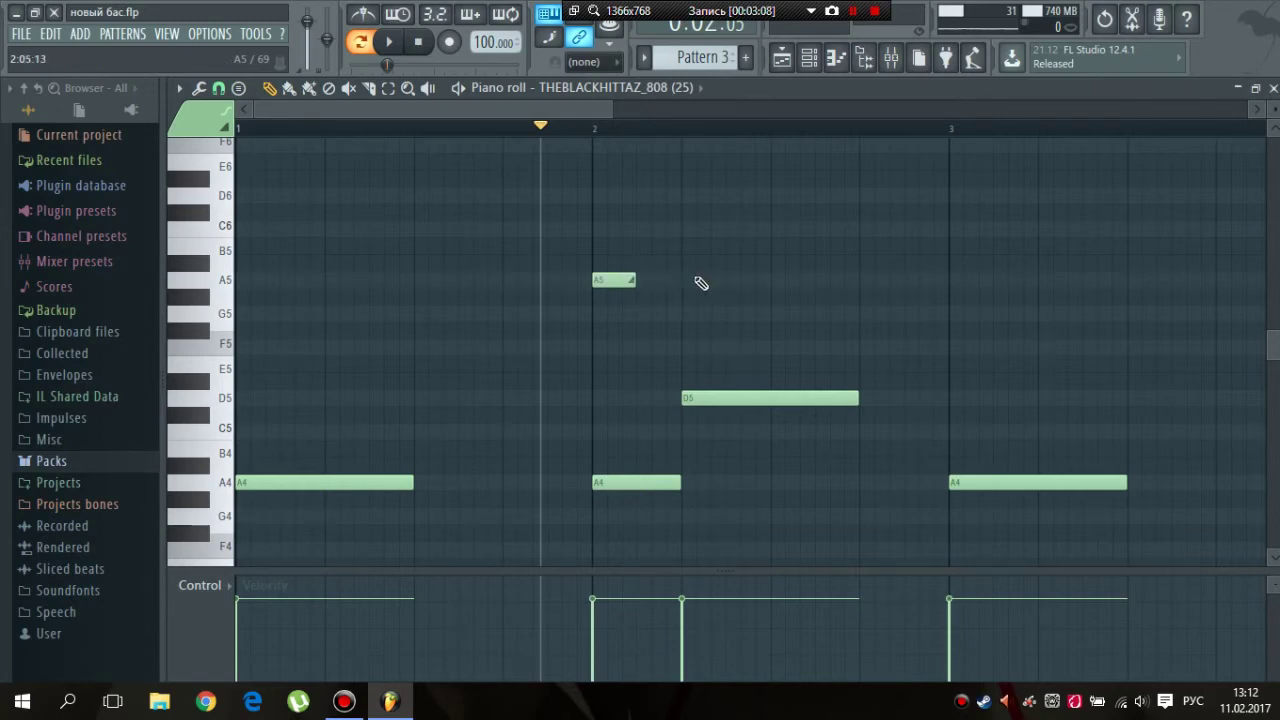
{"action": "key", "text": "space"}
{"action": "key", "text": "space"}
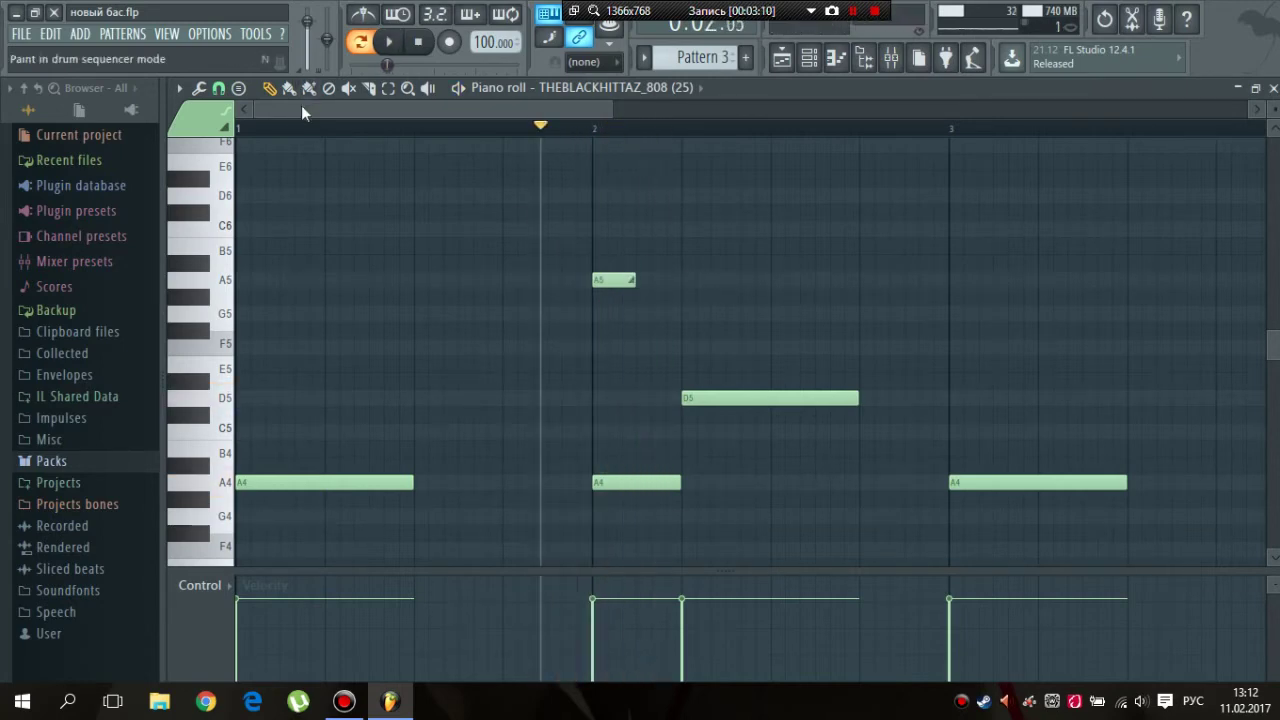
Step: Play the bass line from bar 1, and audition the shortened A5 slide from bar 2
{"action": "left_click_drag", "start_coordinate": [291, 127], "coordinate": [238, 127]}
{"action": "key", "text": "space"}
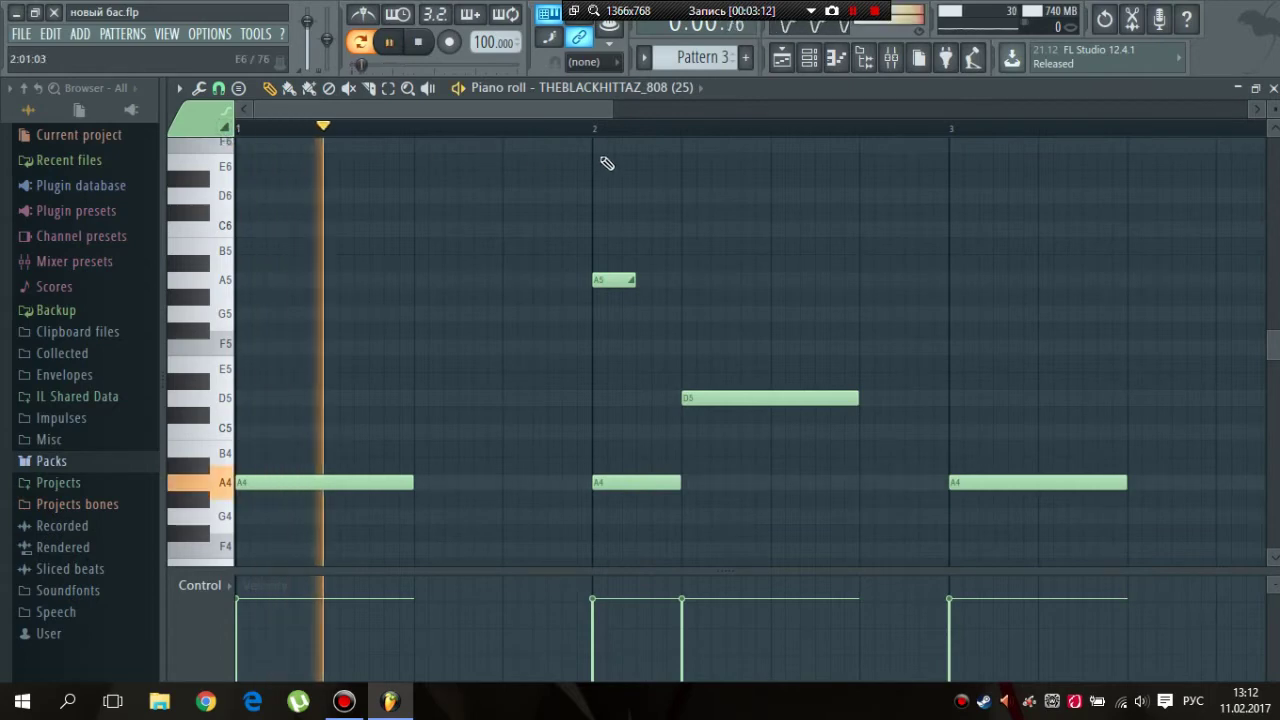
{"action": "key", "text": "space"}
{"action": "left_click", "coordinate": [594, 127]}
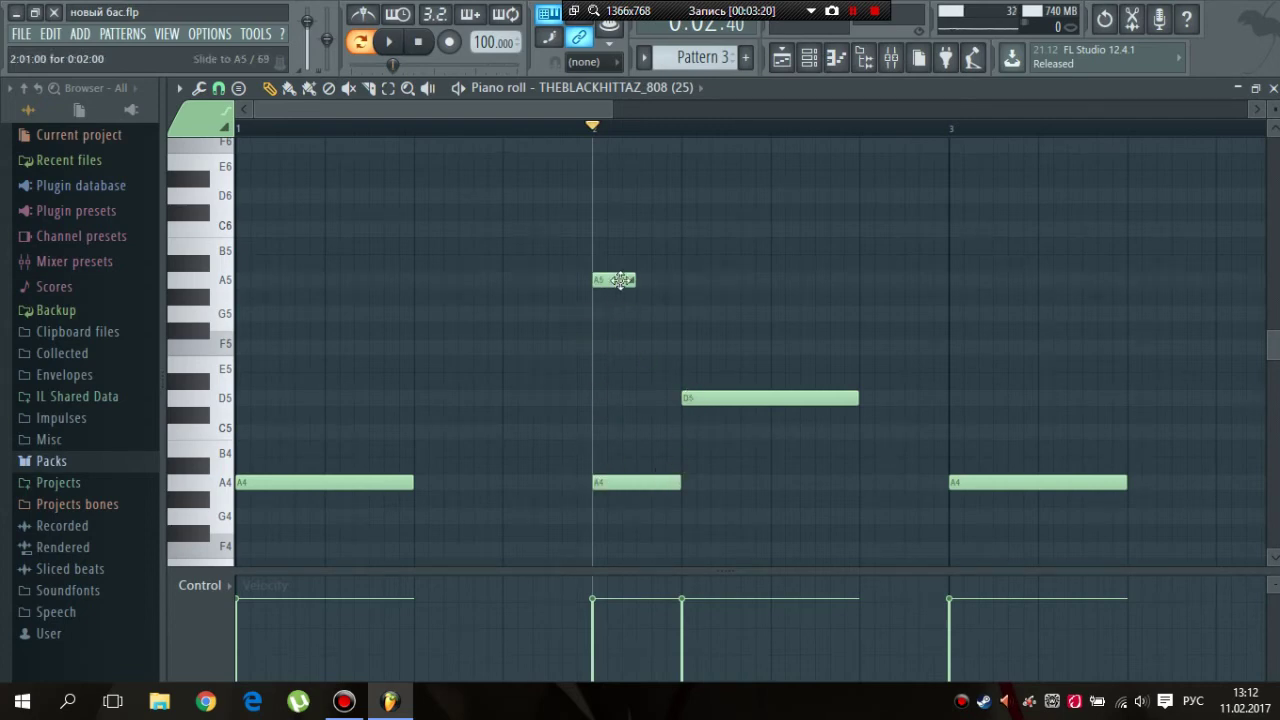
{"action": "scroll", "coordinate": [763, 447], "scroll_direction": "down", "scroll_amount": 1}
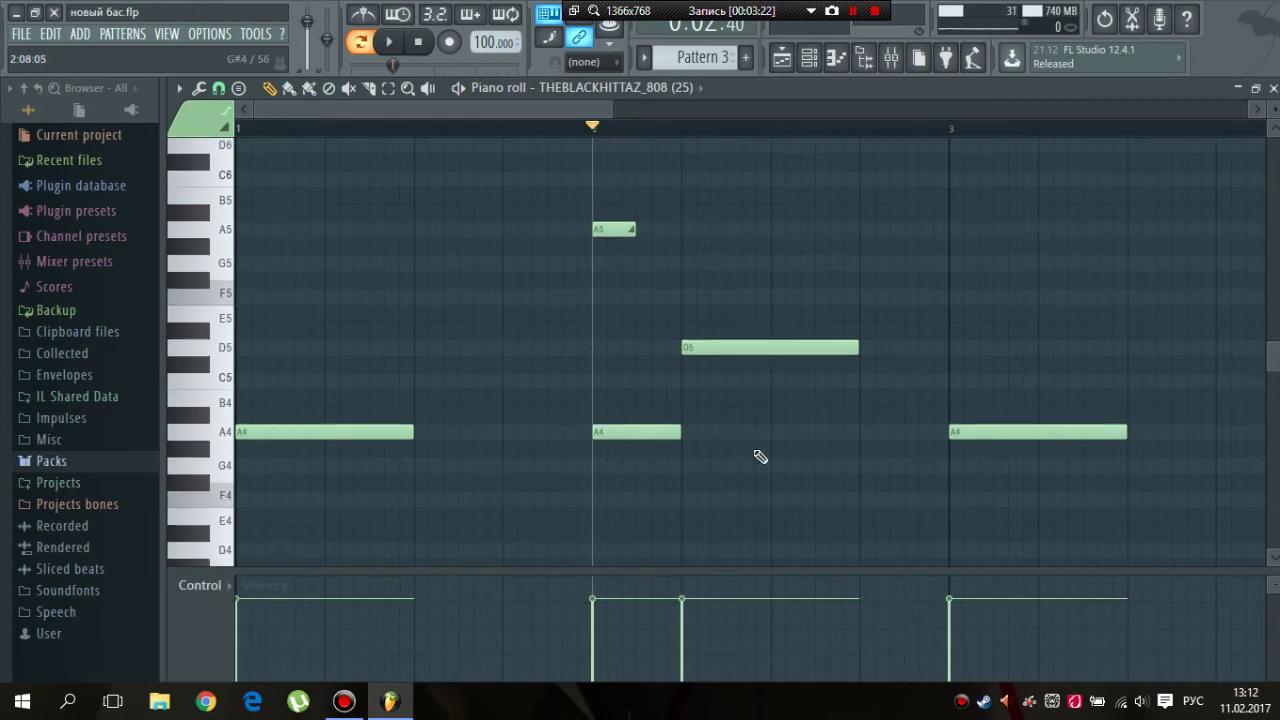
{"action": "key", "text": "space"}
{"action": "key", "text": "space"}
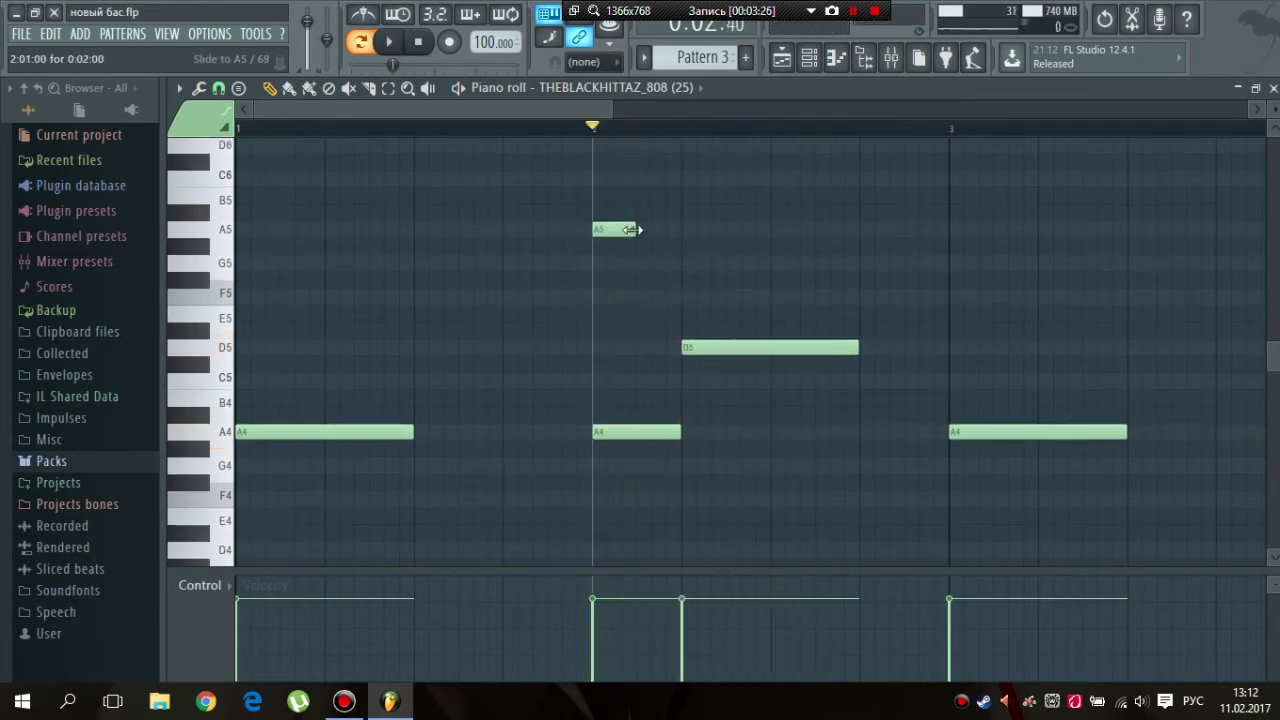
Step: Try a 0:00:16 length for the bar 2 A5 slide note and audition it from just before bar 2
{"action": "left_click_drag", "start_coordinate": [633, 229], "coordinate": [607, 229]}
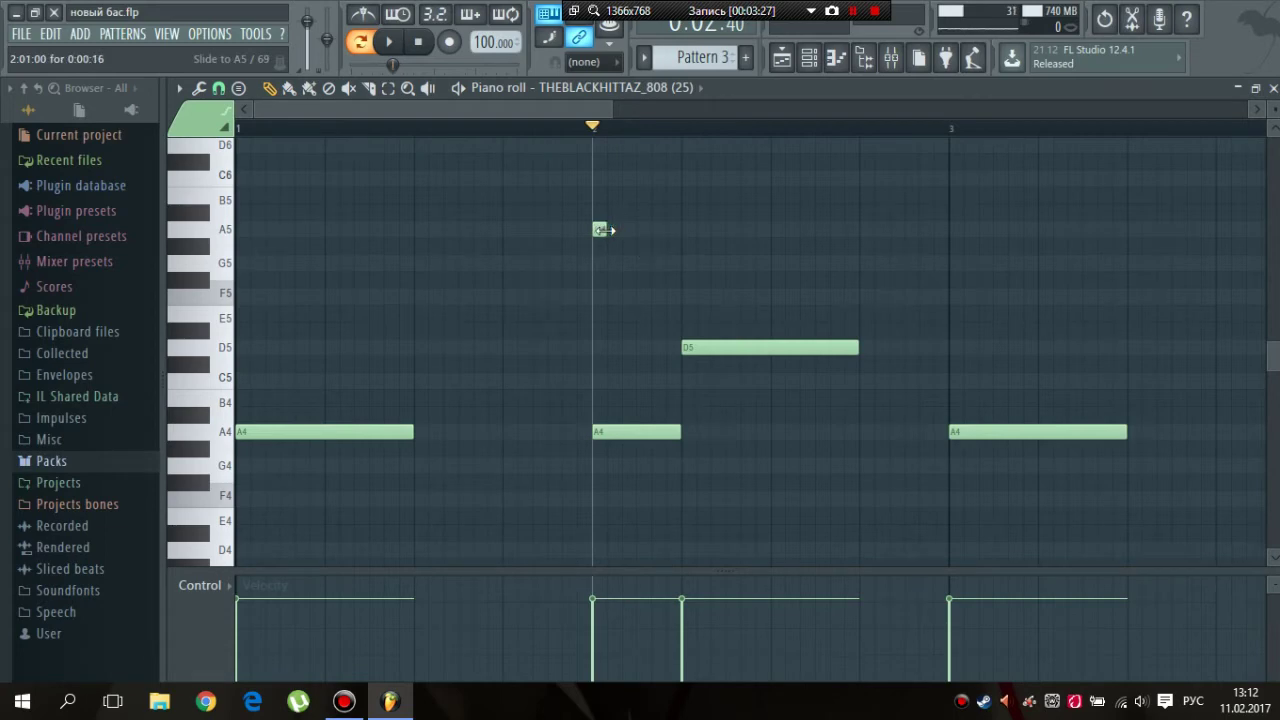
{"action": "left_click", "coordinate": [549, 128]}
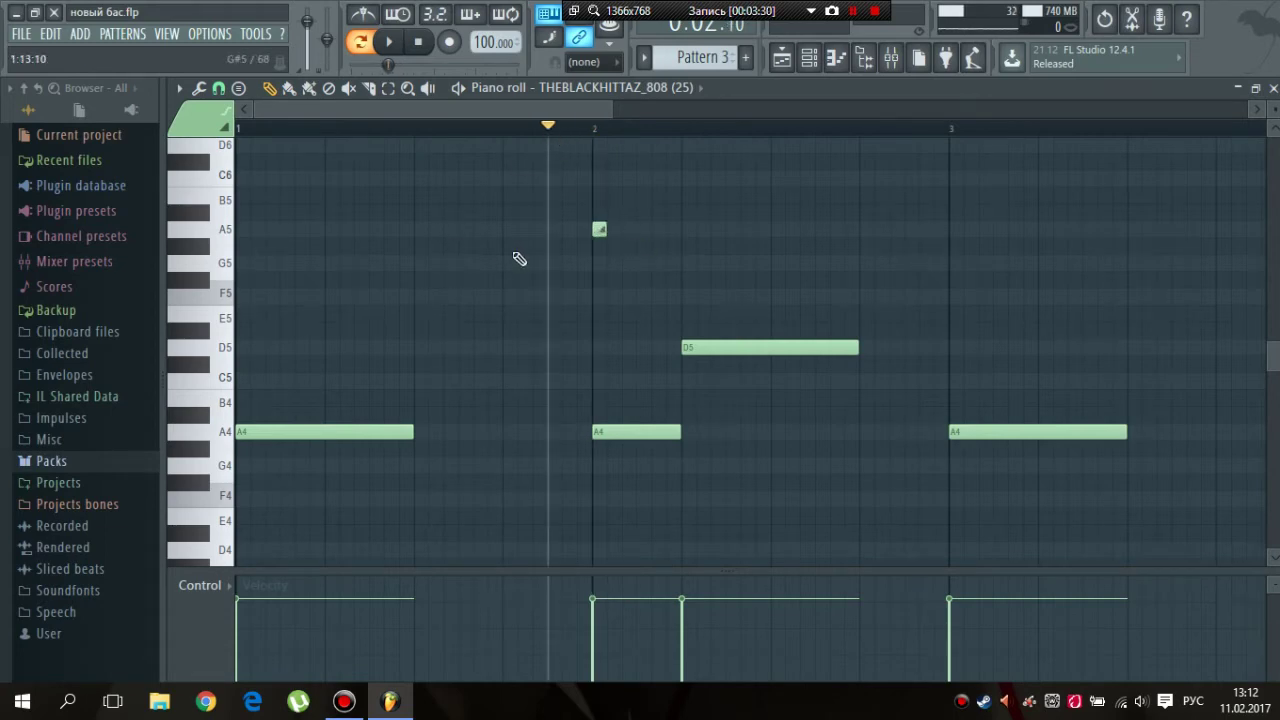
{"action": "key", "text": "space"}
{"action": "key", "text": "space"}
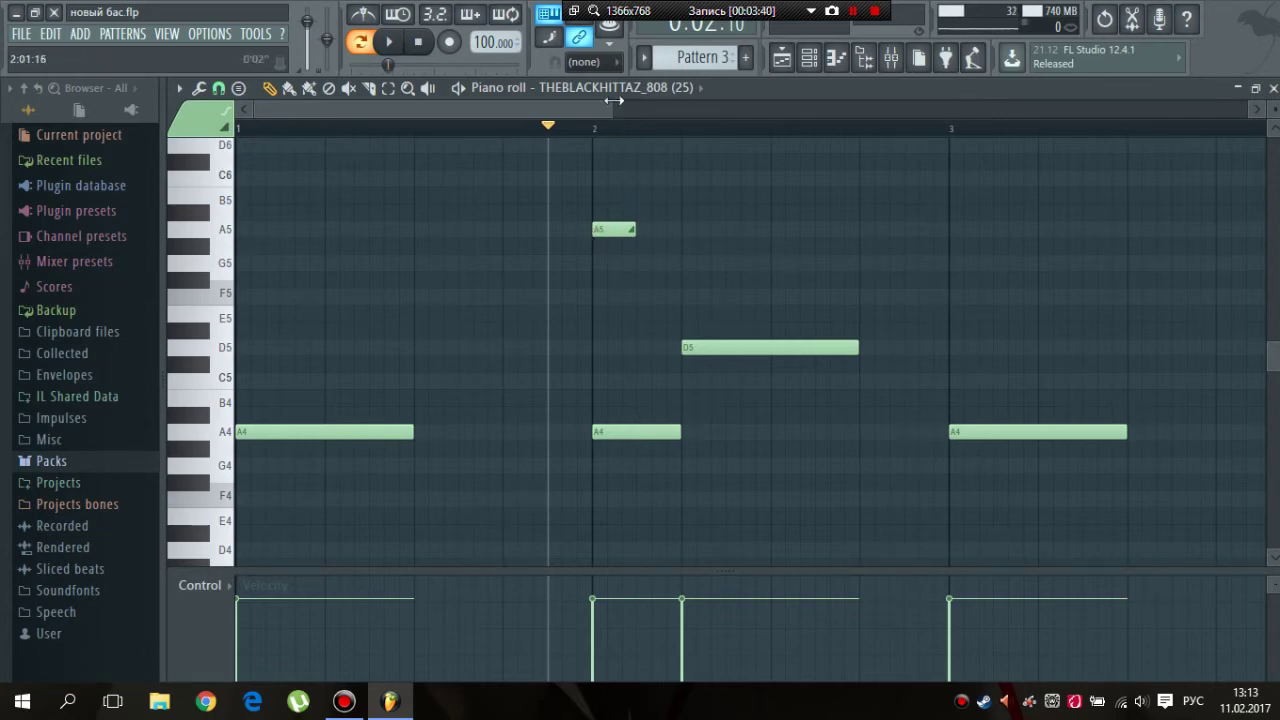
Step: Play the bass line from just before bar 2 into bar 4 and stop playback
{"action": "left_click_drag", "start_coordinate": [614, 100], "coordinate": [645, 100]}
{"action": "key", "text": "space"}
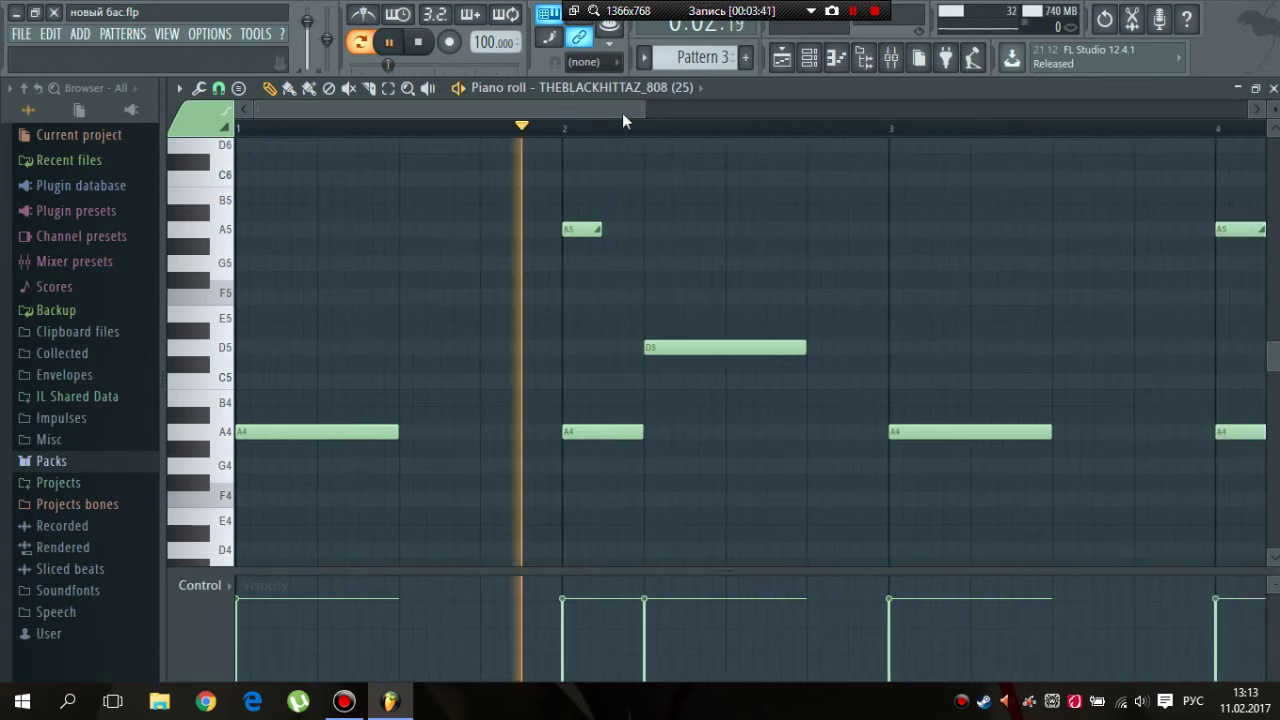
{"action": "scroll", "coordinate": [708, 140], "scroll_direction": "down", "scroll_amount": 3}
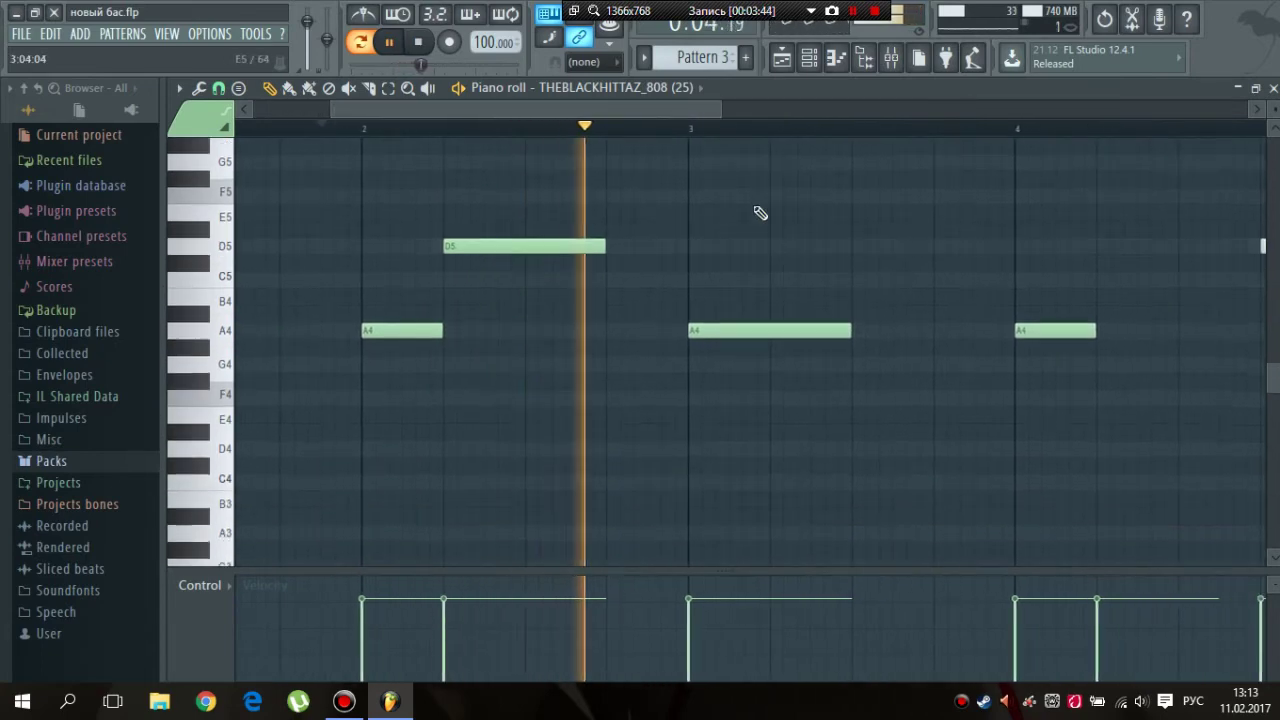
{"action": "scroll", "coordinate": [783, 201], "scroll_direction": "up", "scroll_amount": 4}
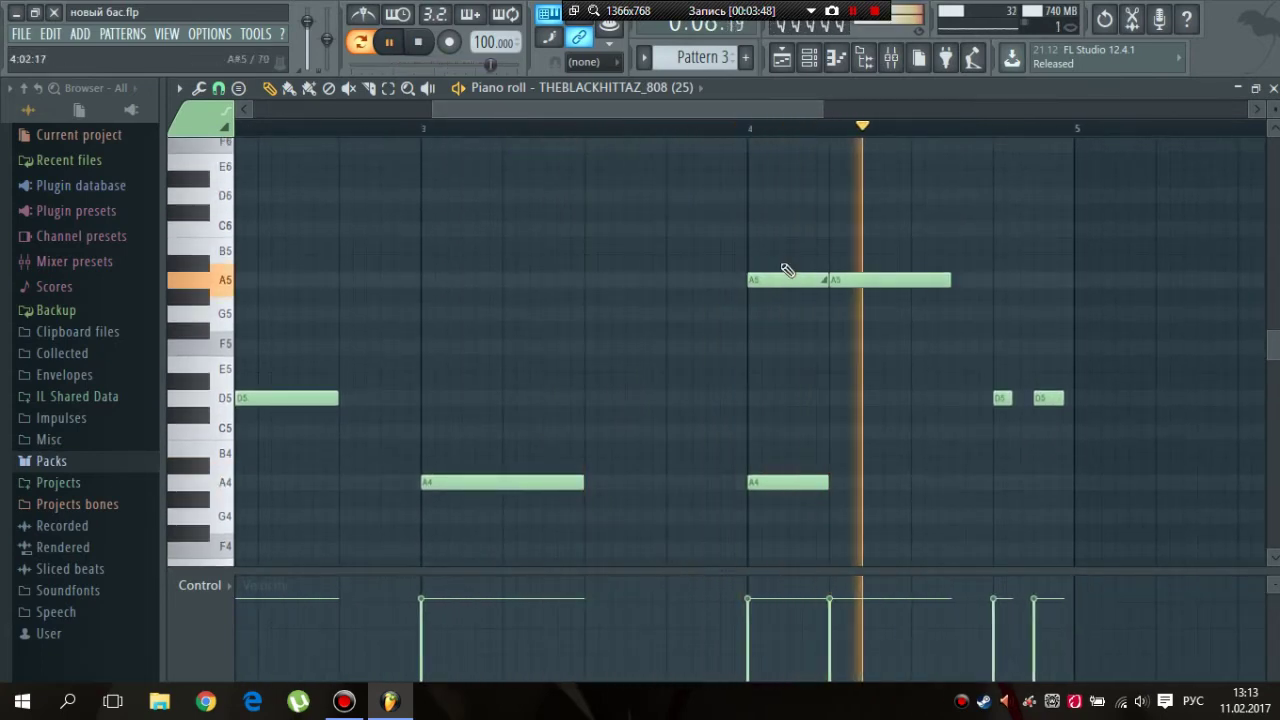
{"action": "key", "text": "space"}
Step: Set the playback position to bar 4 and examine that bar's notes, including the A5 and C4 slides
{"action": "left_click", "coordinate": [752, 130]}
{"action": "left_click_drag", "start_coordinate": [757, 113], "coordinate": [791, 108]}
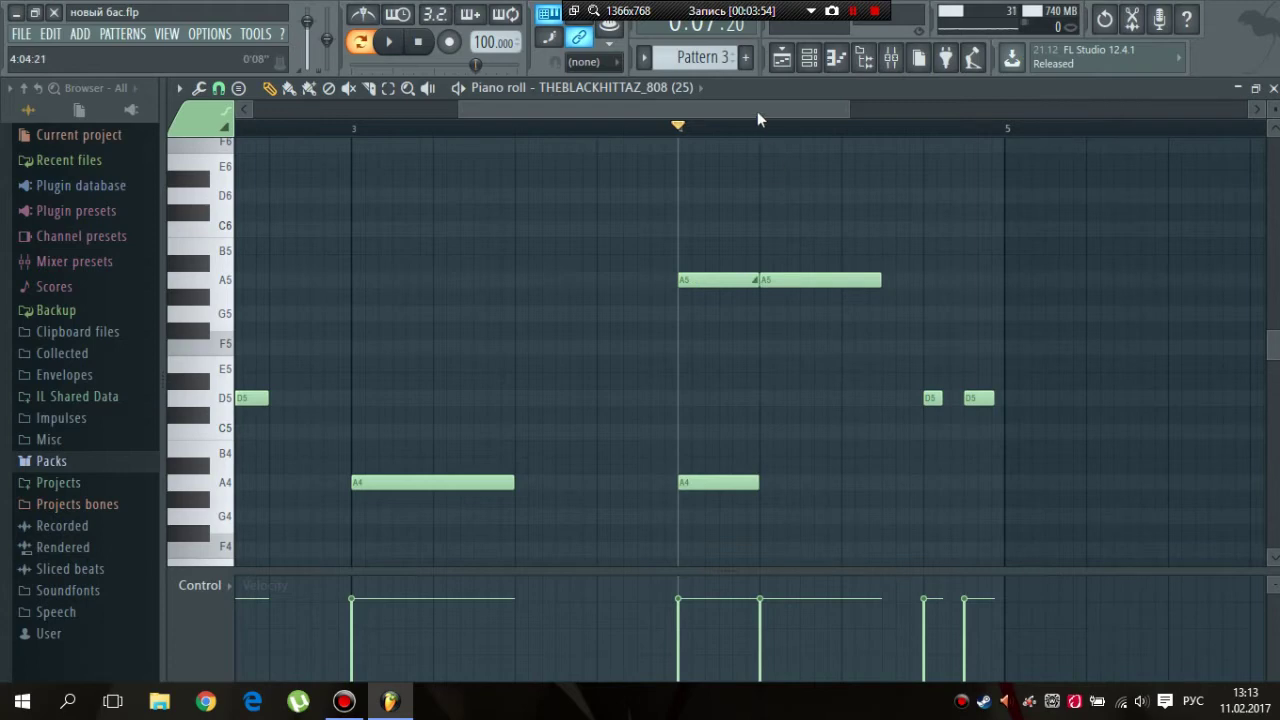
{"action": "left_click_drag", "start_coordinate": [757, 111], "coordinate": [796, 108]}
{"action": "scroll", "coordinate": [840, 343], "scroll_direction": "down", "scroll_amount": 5}
{"action": "scroll", "coordinate": [842, 337], "scroll_direction": "up", "scroll_amount": 3}
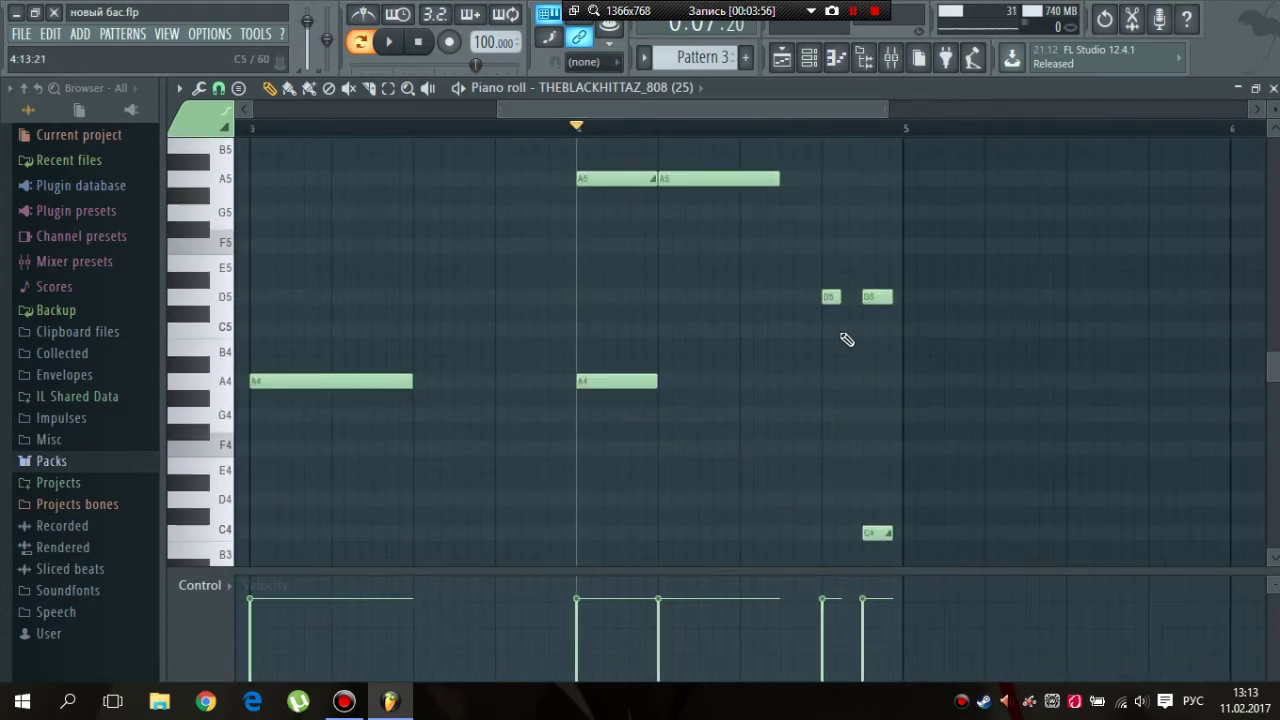
{"action": "scroll", "coordinate": [874, 352], "scroll_direction": "down", "scroll_amount": 6}
{"action": "scroll", "coordinate": [866, 487], "scroll_direction": "up", "scroll_amount": 1}
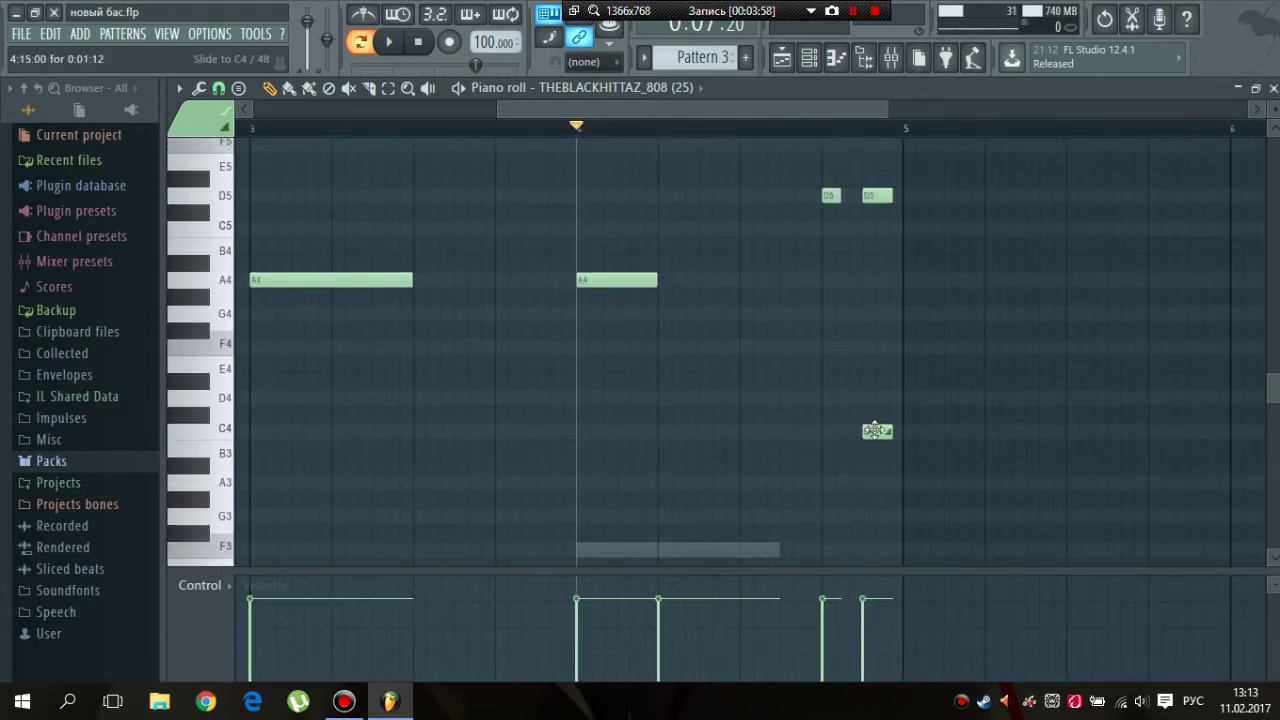
{"action": "scroll", "coordinate": [875, 430], "scroll_direction": "up", "scroll_amount": 8}
Step: Audition the end of bar 4 from just before the first short D5 note
{"action": "left_click", "coordinate": [788, 130]}
{"action": "key", "text": "space"}
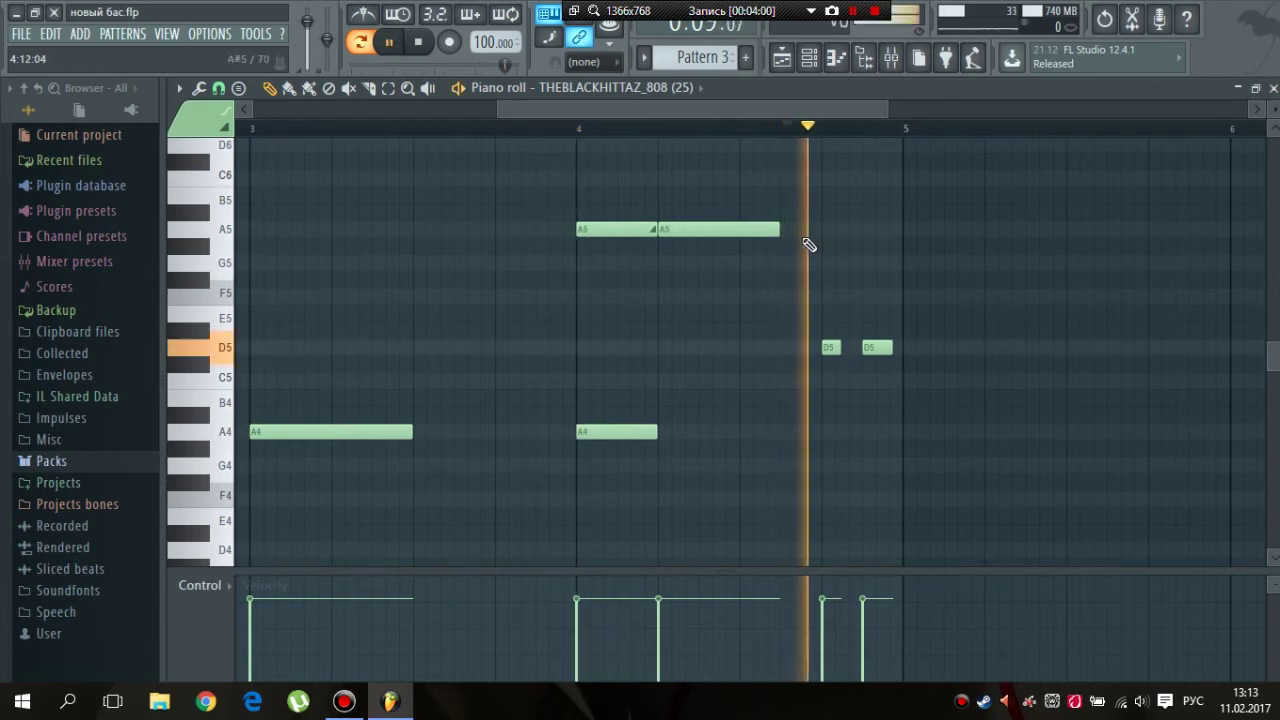
{"action": "scroll", "coordinate": [808, 246], "scroll_direction": "down", "scroll_amount": 5}
{"action": "key", "text": "space"}
Step: Audition the last D5 note with its C4 slide as a time selection, and clear the selection
{"action": "left_click", "coordinate": [856, 132]}
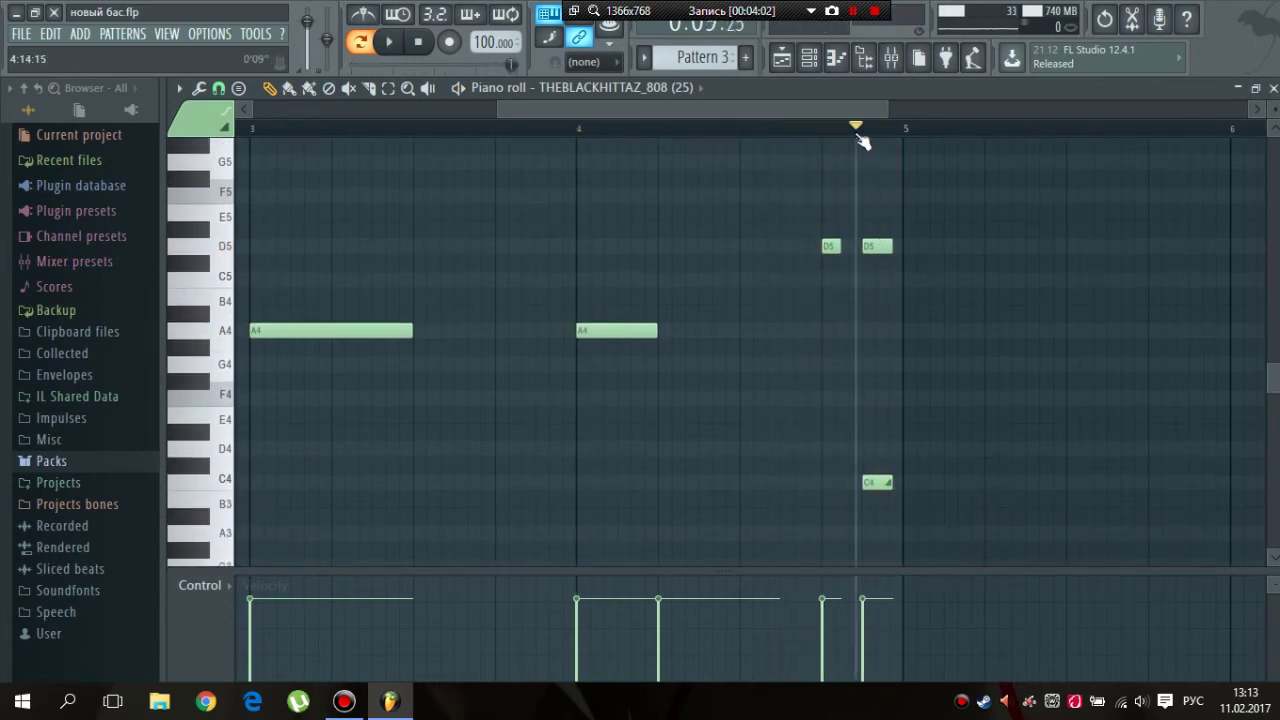
{"action": "left_click_drag", "start_coordinate": [868, 134], "coordinate": [904, 134]}
{"action": "key", "text": "space"}
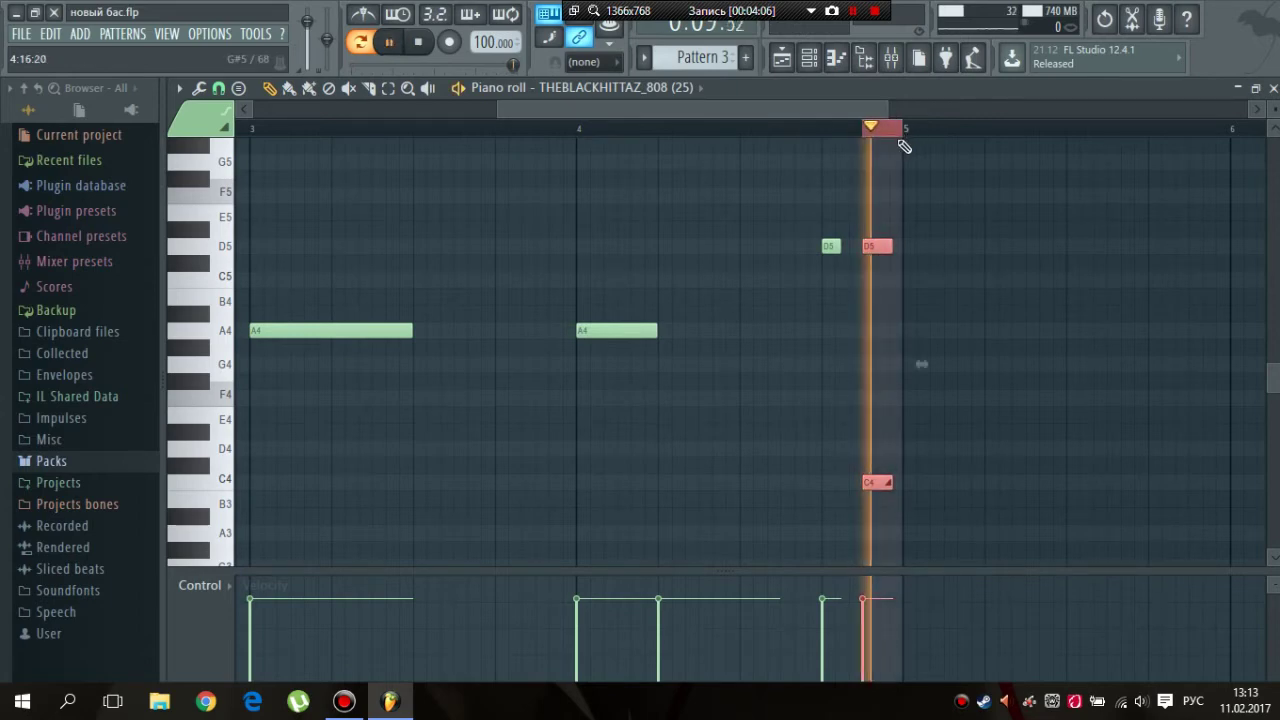
{"action": "key", "text": "space"}
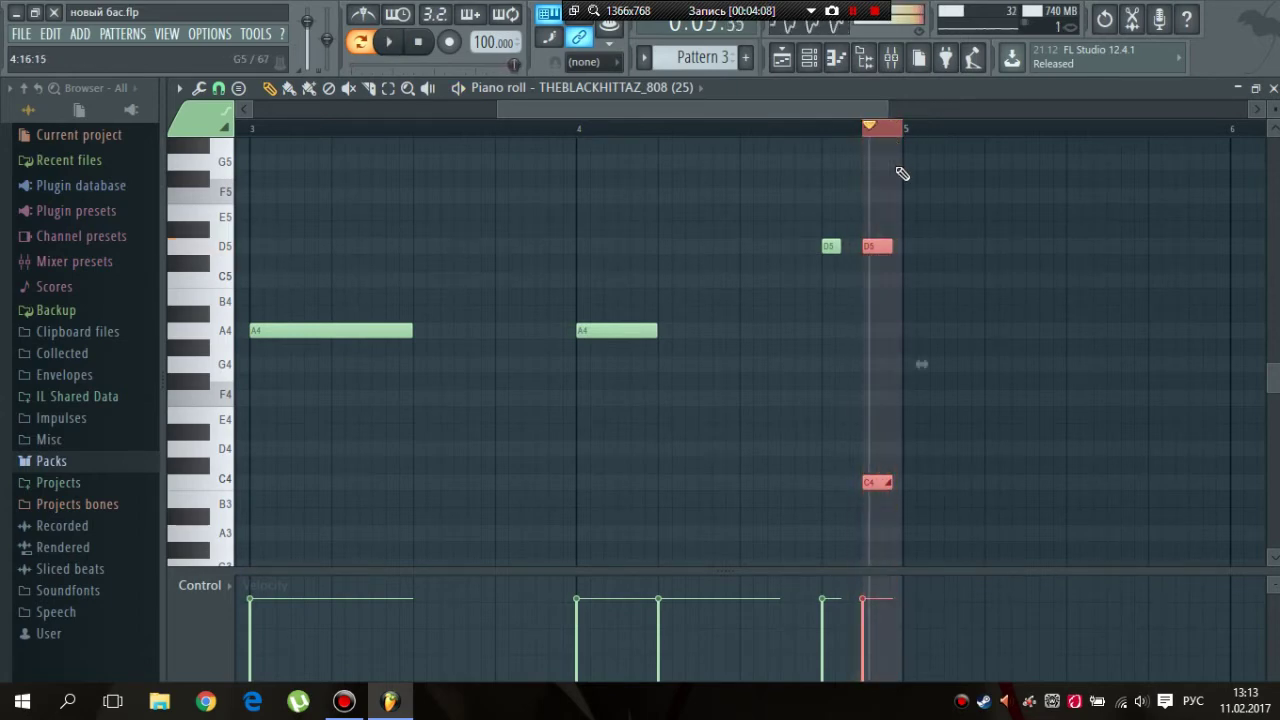
{"action": "double_click", "coordinate": [856, 131]}
Step: Replace the C4 slide under the last D5 note with a D4 slide at 4:15:00 lasting 0:01:12
{"action": "scroll", "coordinate": [907, 303], "scroll_direction": "down", "scroll_amount": 1}
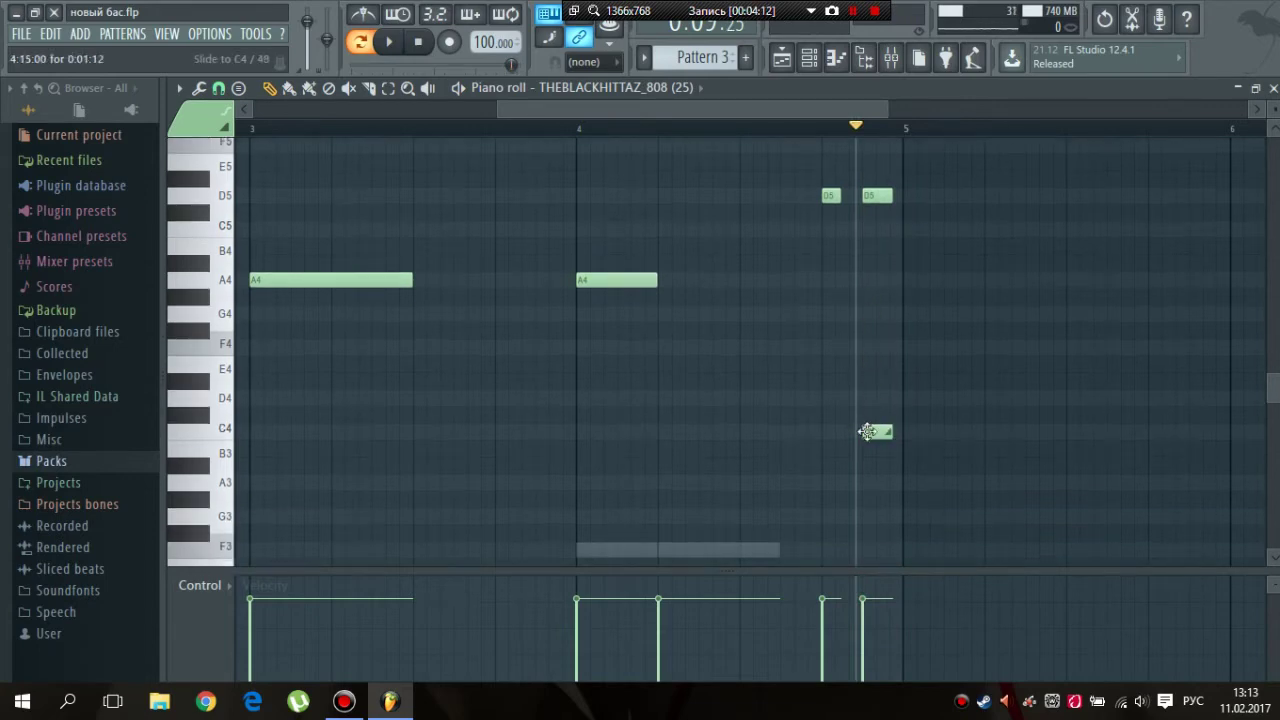
{"action": "left_click", "coordinate": [874, 197]}
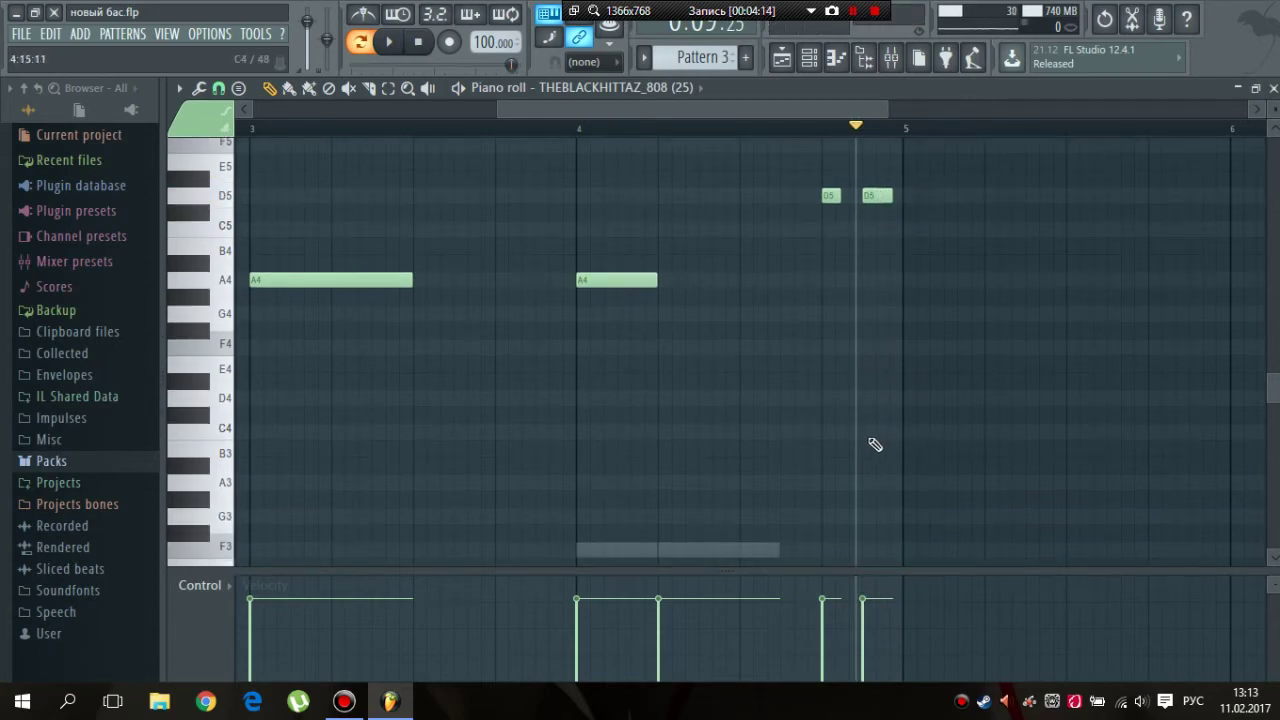
{"action": "left_click", "coordinate": [875, 398]}
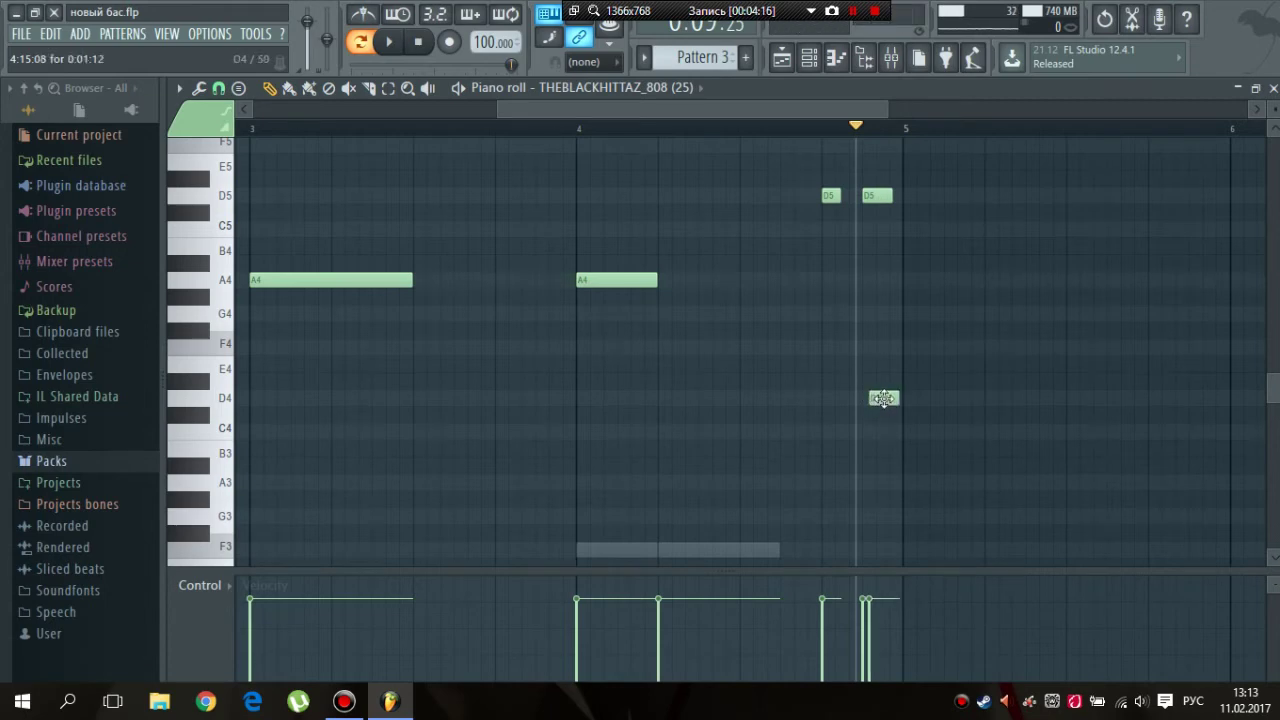
{"action": "left_click", "coordinate": [876, 398]}
{"action": "double_click", "coordinate": [876, 398]}
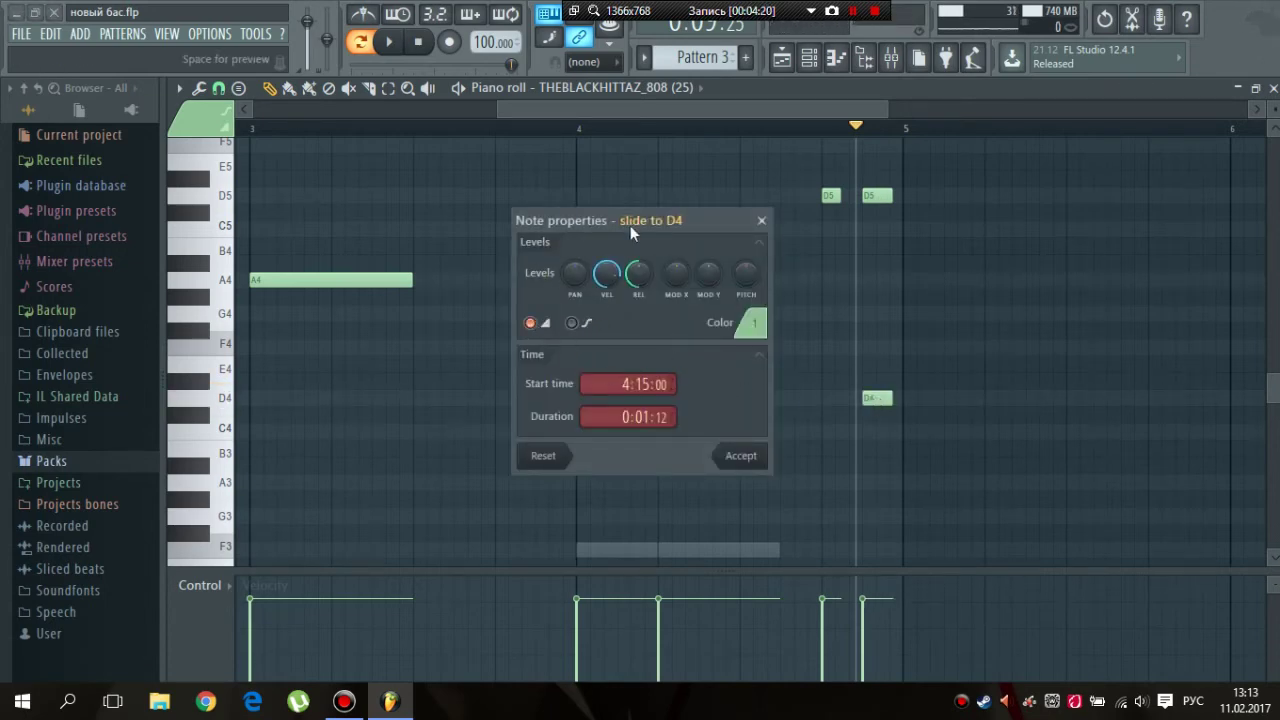
{"action": "left_click", "coordinate": [741, 457]}
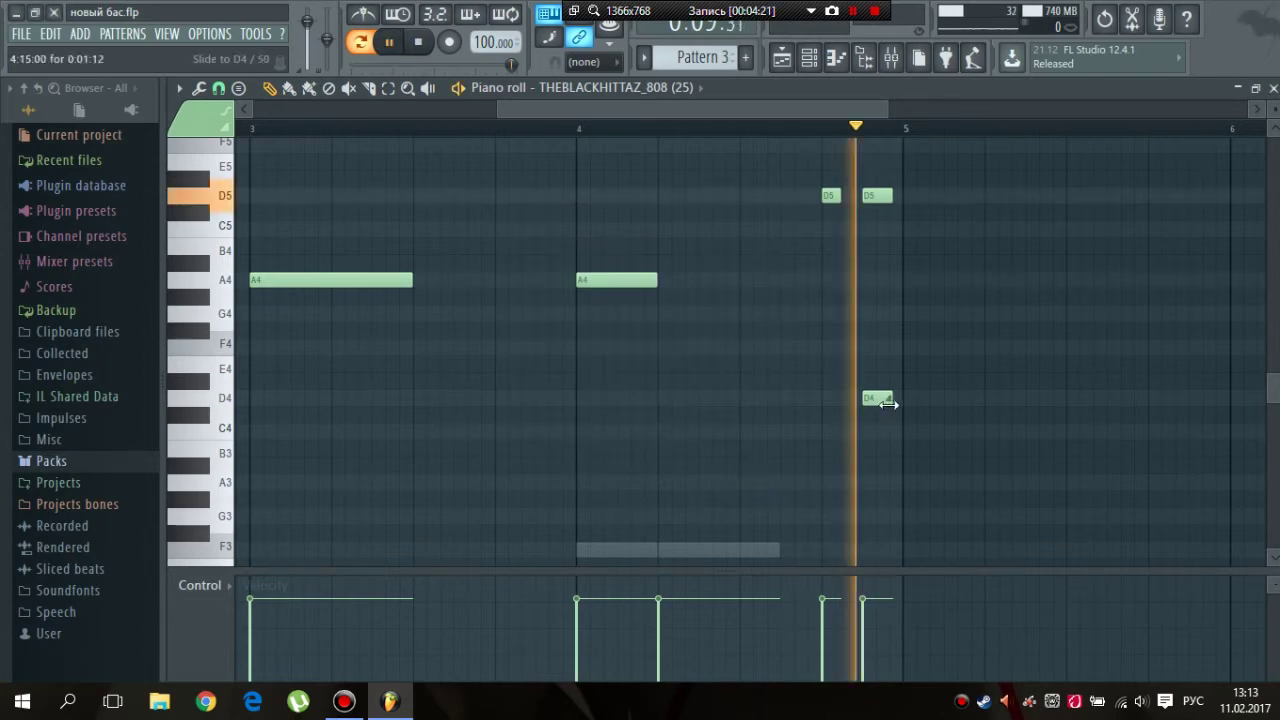
Step: Audition the D4 slide from just before the two short D5 notes and stop playback
{"action": "left_click", "coordinate": [802, 129]}
{"action": "key", "text": "space"}
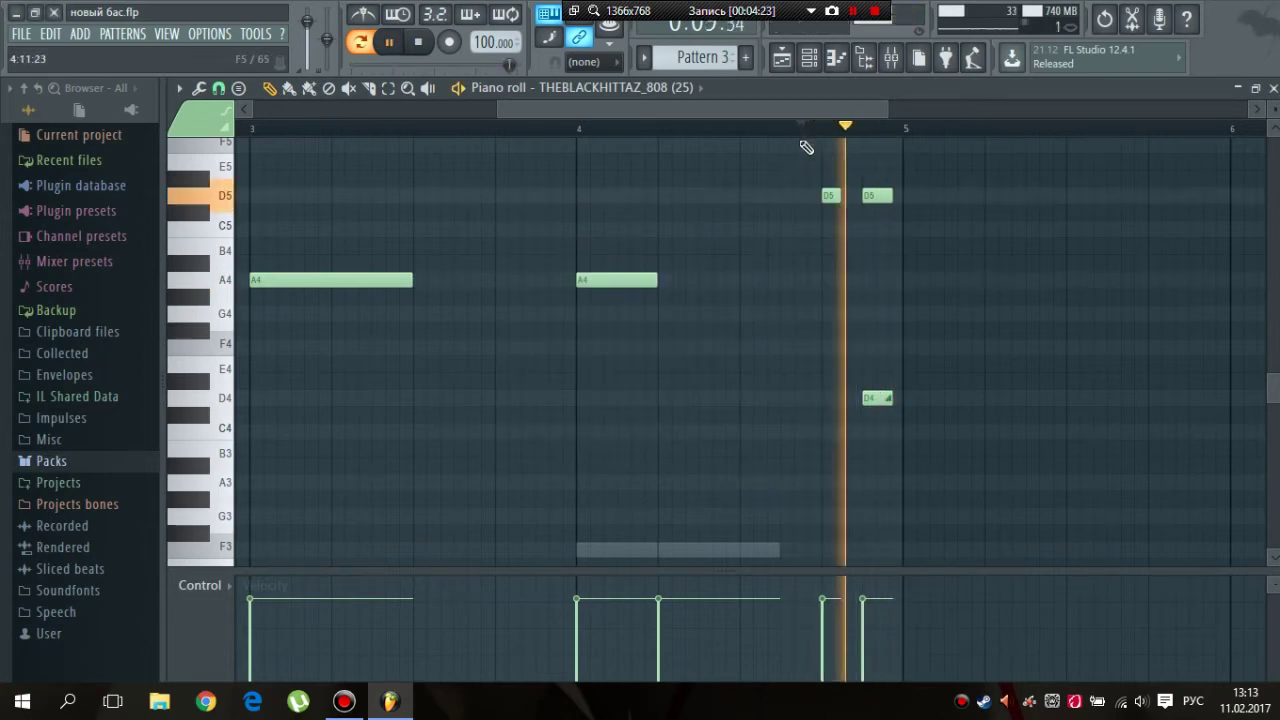
{"action": "key", "text": "space"}
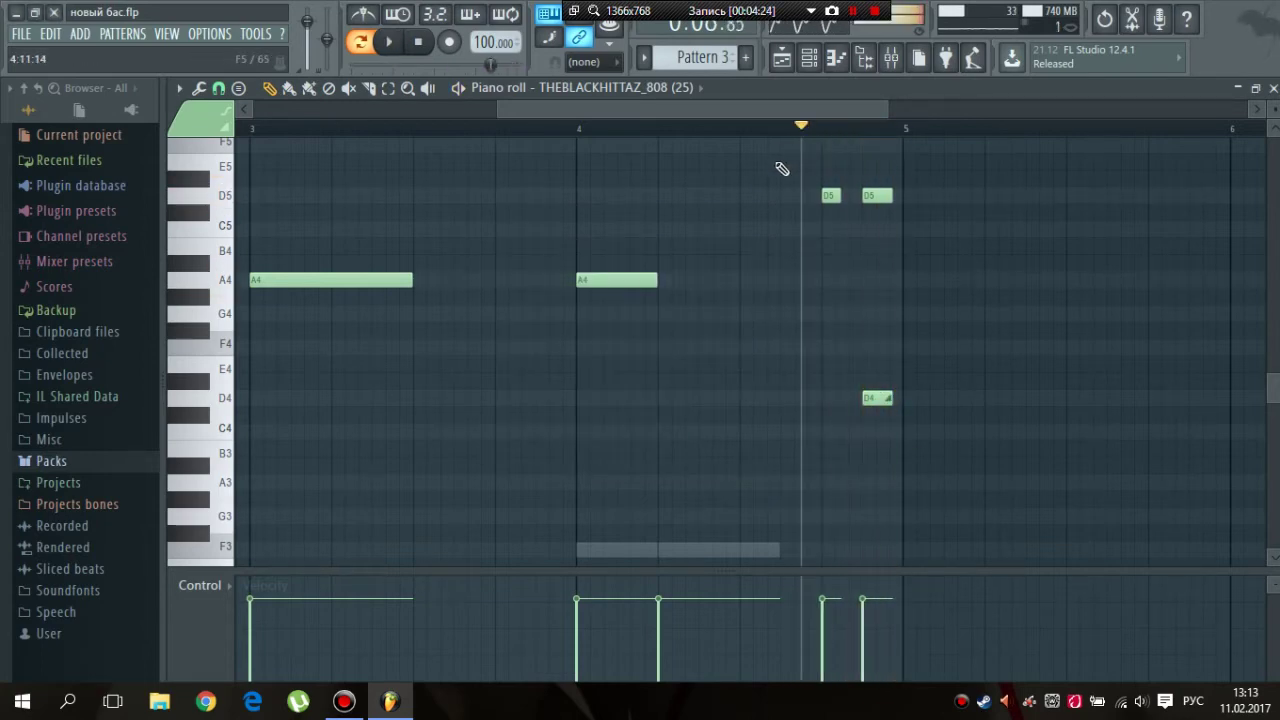
Step: Leave the maximized piano roll and return to the Playlist beside the Channel rack
{"action": "left_click", "coordinate": [1256, 88]}
{"action": "left_click", "coordinate": [996, 131]}
{"action": "left_click", "coordinate": [1149, 83]}
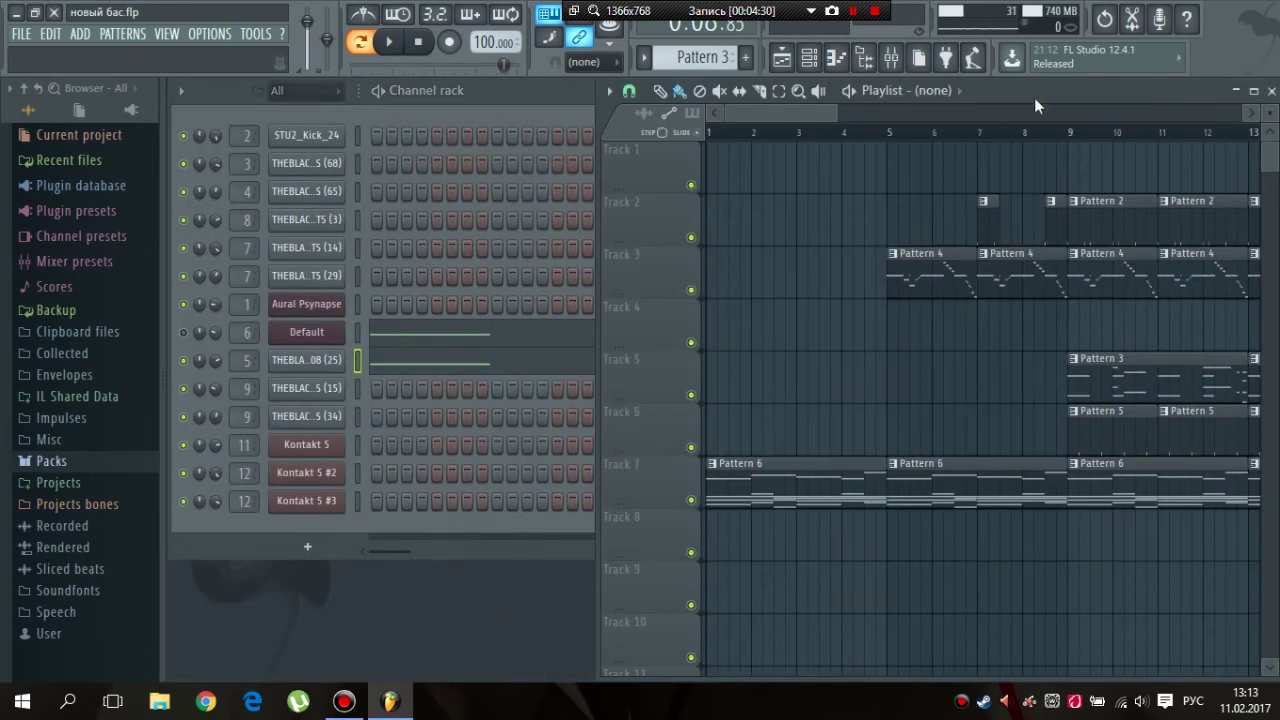
Step: Mute Playlist tracks 4, 5 and 6, silencing Pattern 3 and Pattern 5
{"action": "left_click_drag", "start_coordinate": [838, 117], "coordinate": [885, 117]}
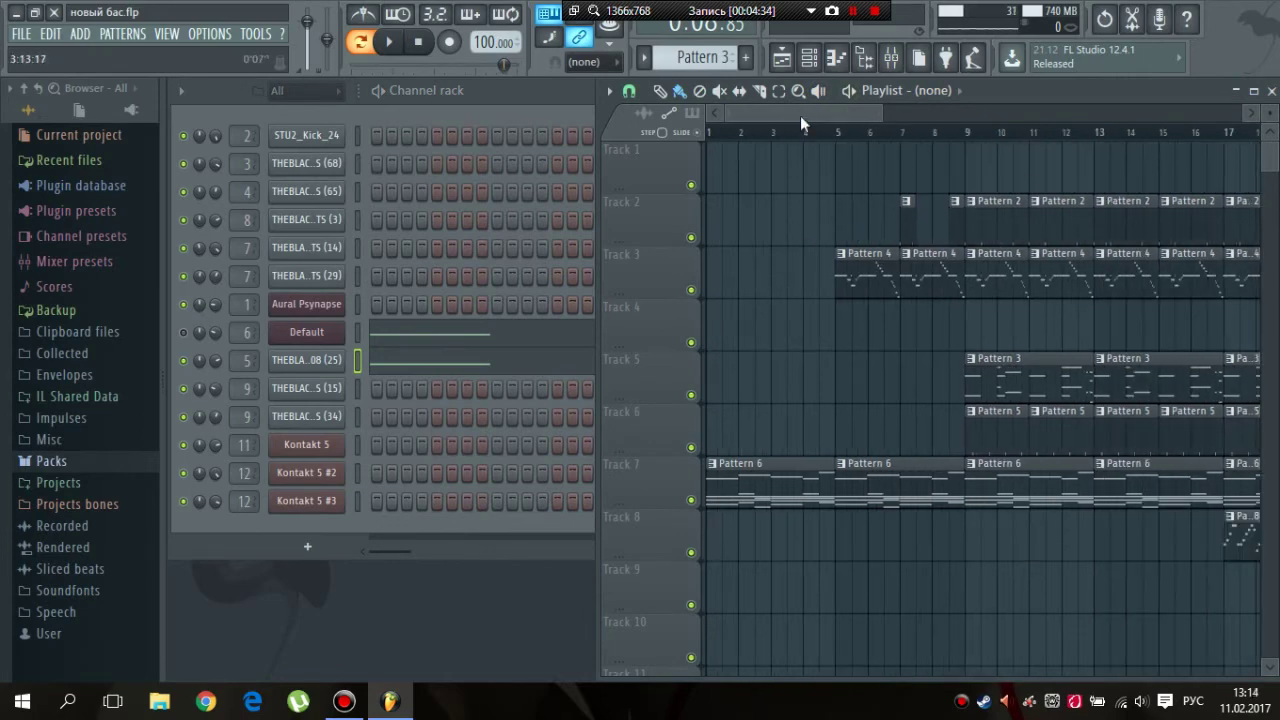
{"action": "mouse_move", "coordinate": [800, 115]}
{"action": "left_mouse_down"}
{"action": "mouse_move", "coordinate": [940, 106]}
{"action": "mouse_move", "coordinate": [797, 97]}
{"action": "left_mouse_up"}
{"action": "left_click", "coordinate": [690, 393]}
{"action": "left_click", "coordinate": [691, 446]}
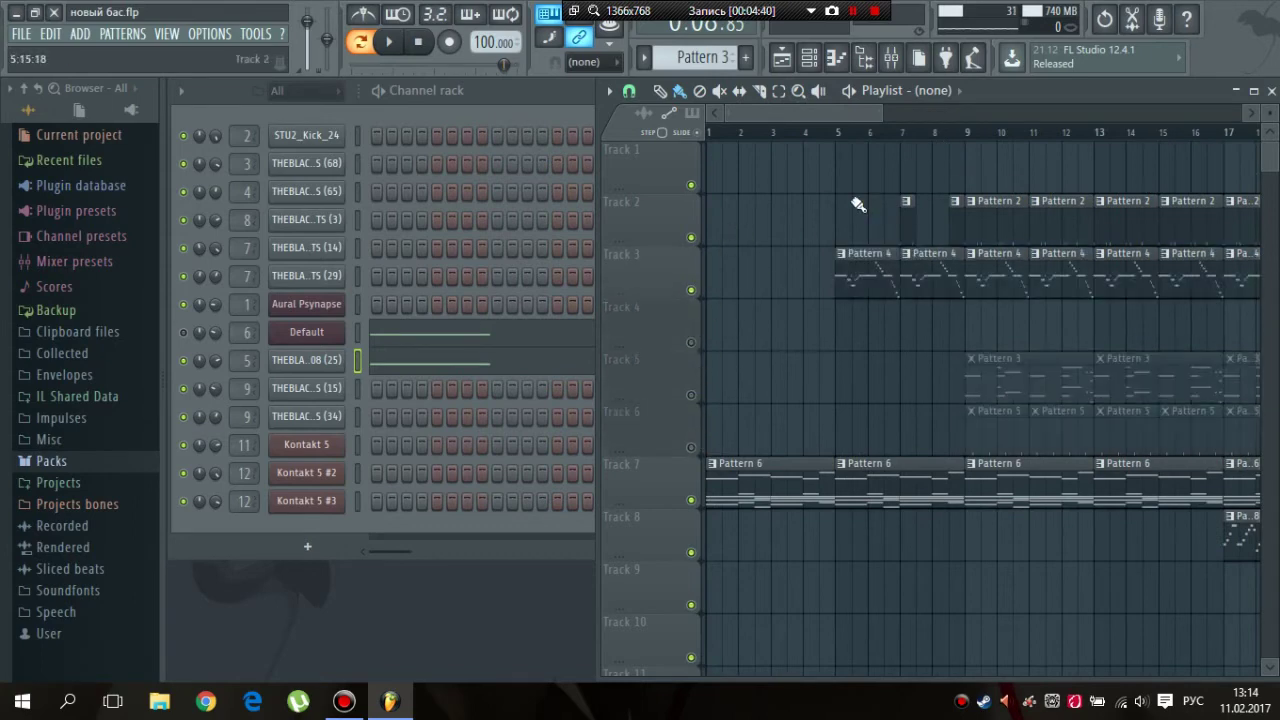
Step: Mute Playlist tracks 7 and 8 and audition the remaining unmuted tracks from bar 9
{"action": "left_click", "coordinate": [690, 499]}
{"action": "left_click", "coordinate": [690, 552]}
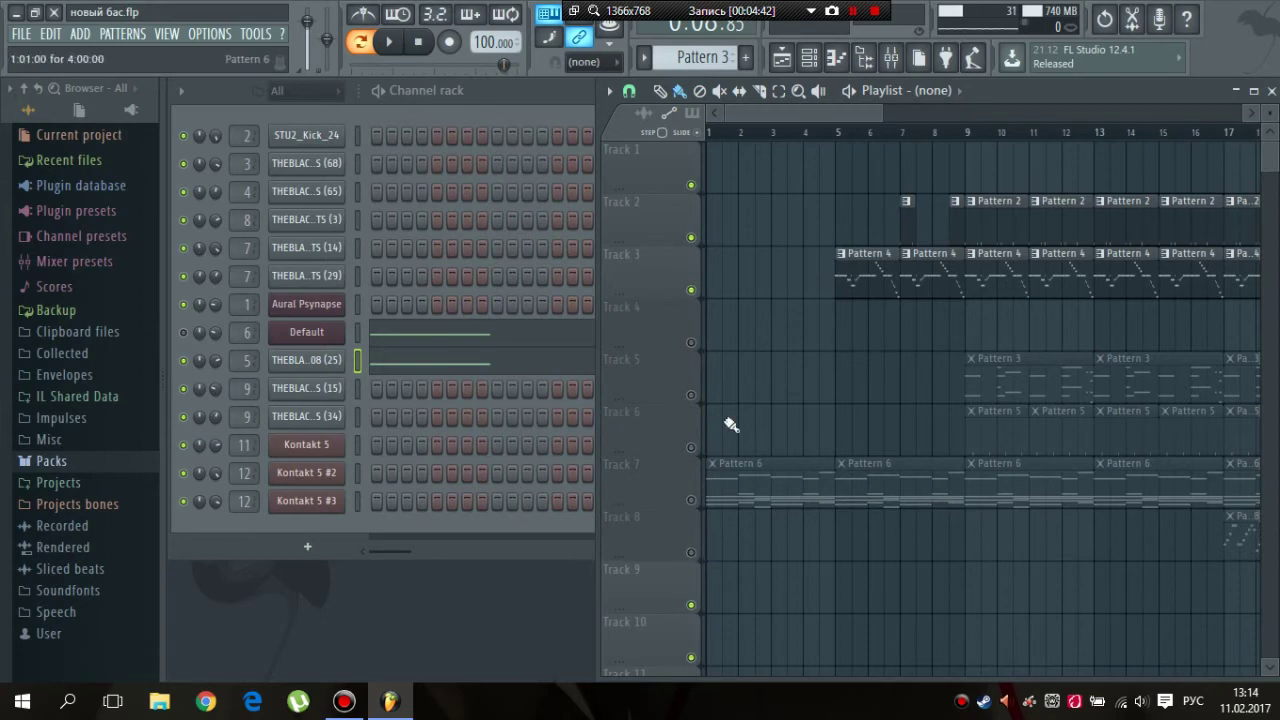
{"action": "left_click", "coordinate": [966, 132]}
{"action": "key", "text": "space"}
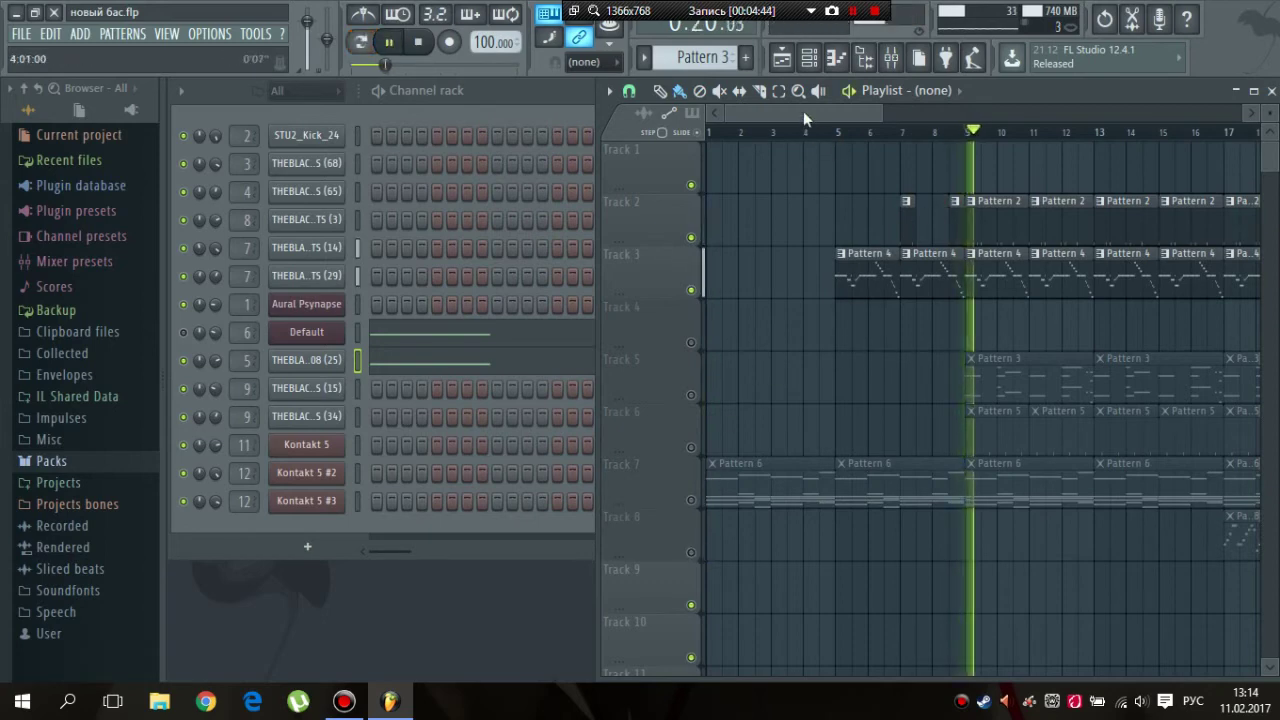
{"action": "left_click_drag", "start_coordinate": [803, 111], "coordinate": [896, 114]}
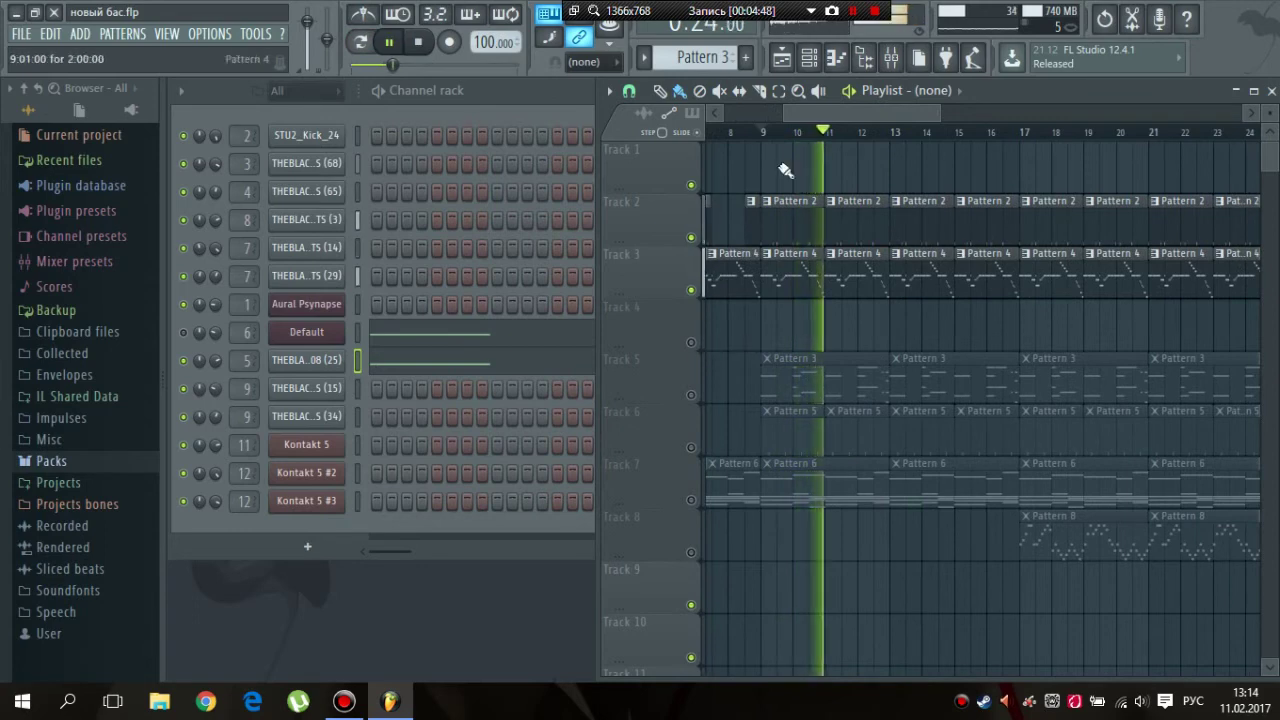
{"action": "key", "text": "space"}
Step: Unmute Playlist track 5 and audition the Pattern 3 bass with the drums from bar 9
{"action": "left_click", "coordinate": [690, 394]}
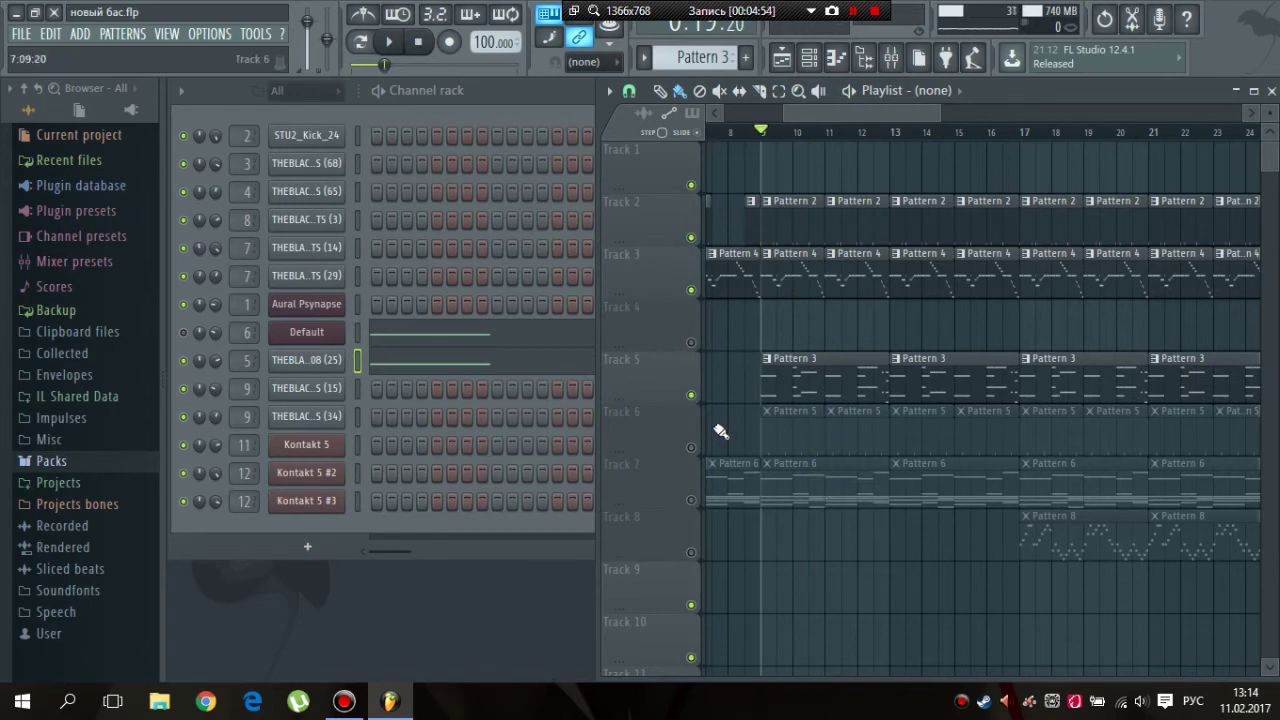
{"action": "key", "text": "space"}
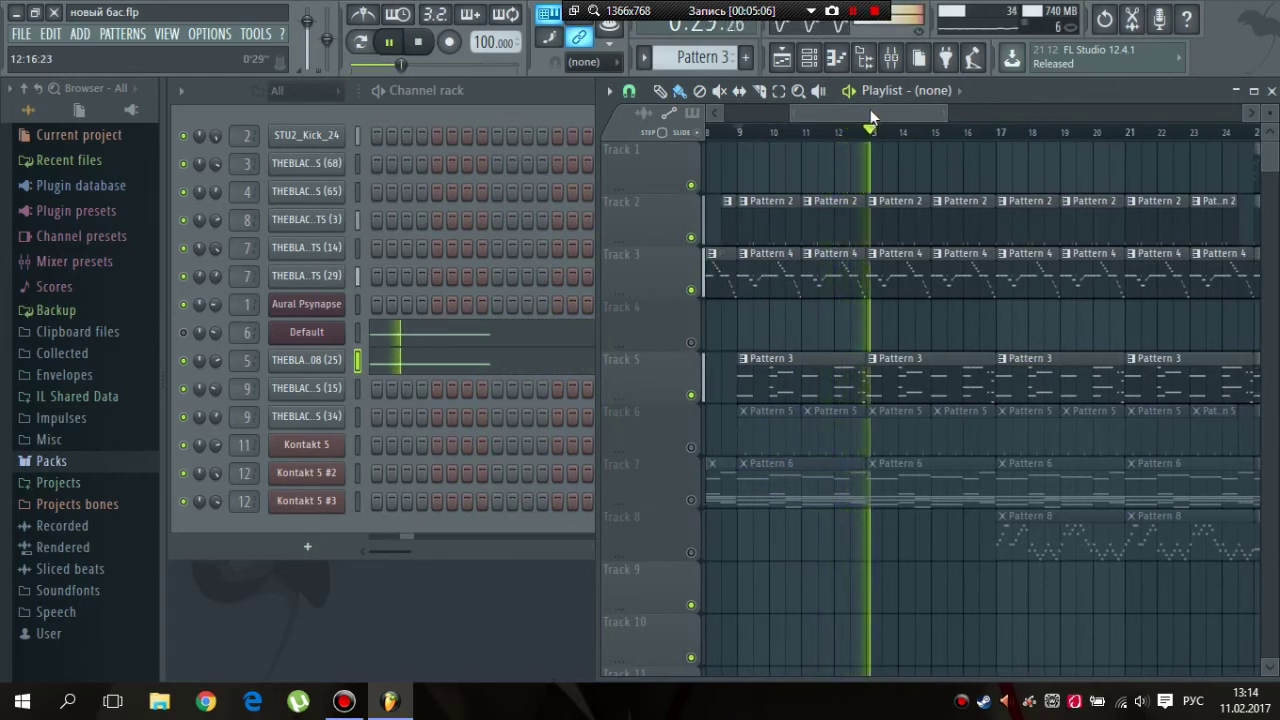
{"action": "key", "text": "space"}
Step: Unmute Playlist tracks 6, 7 and 8, bringing back Pattern 5, Pattern 6 and Pattern 8
{"action": "left_click_drag", "start_coordinate": [870, 109], "coordinate": [770, 112]}
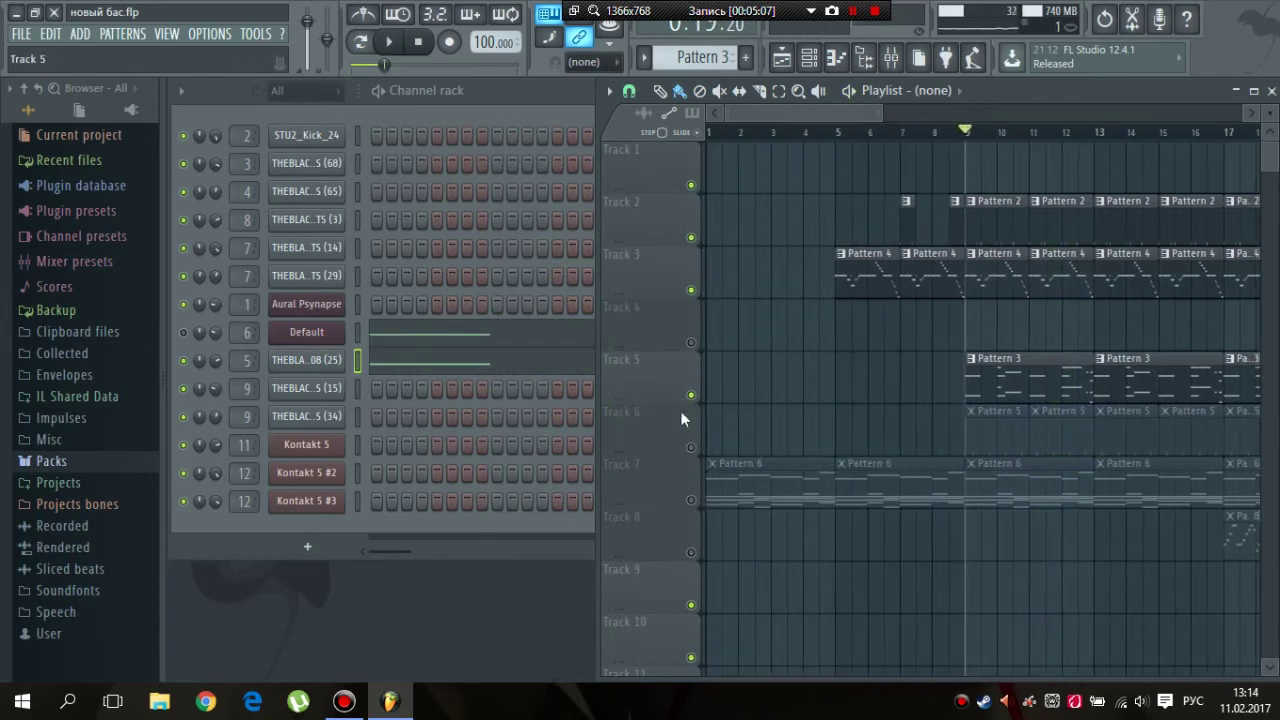
{"action": "left_click", "coordinate": [691, 447]}
{"action": "left_click", "coordinate": [691, 500]}
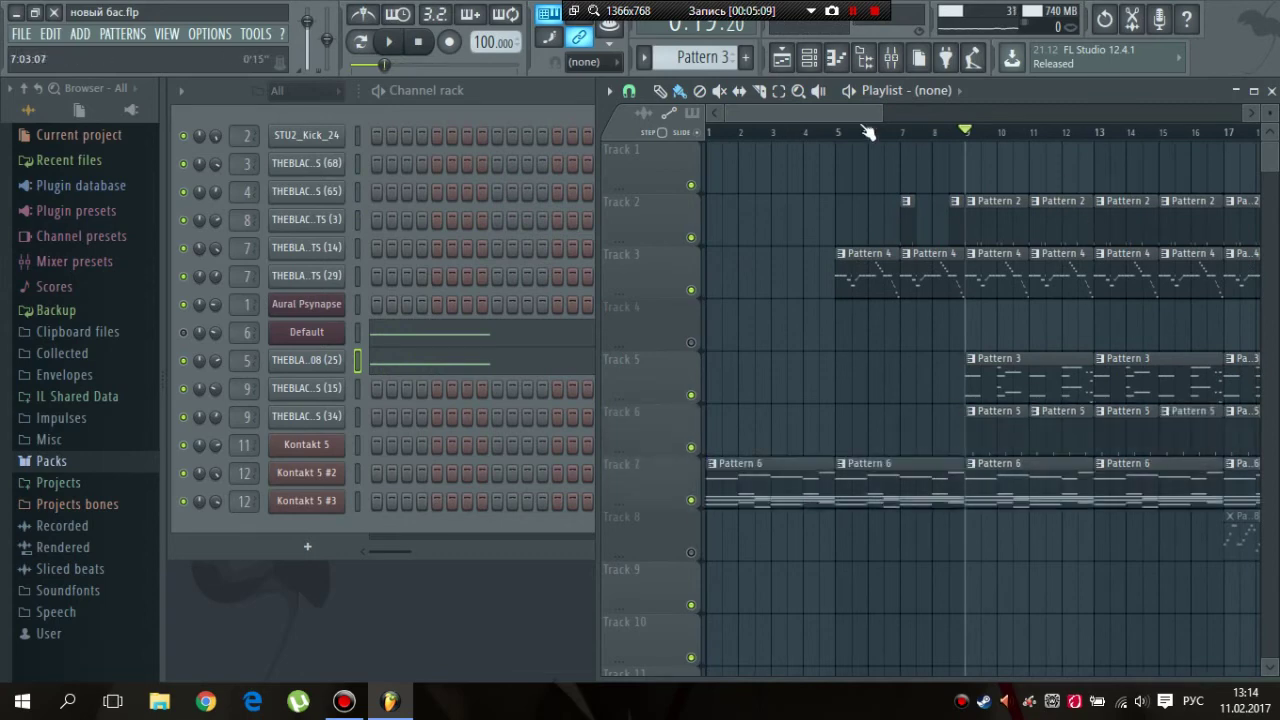
{"action": "left_click_drag", "start_coordinate": [879, 110], "coordinate": [750, 112]}
{"action": "left_click", "coordinate": [686, 552]}
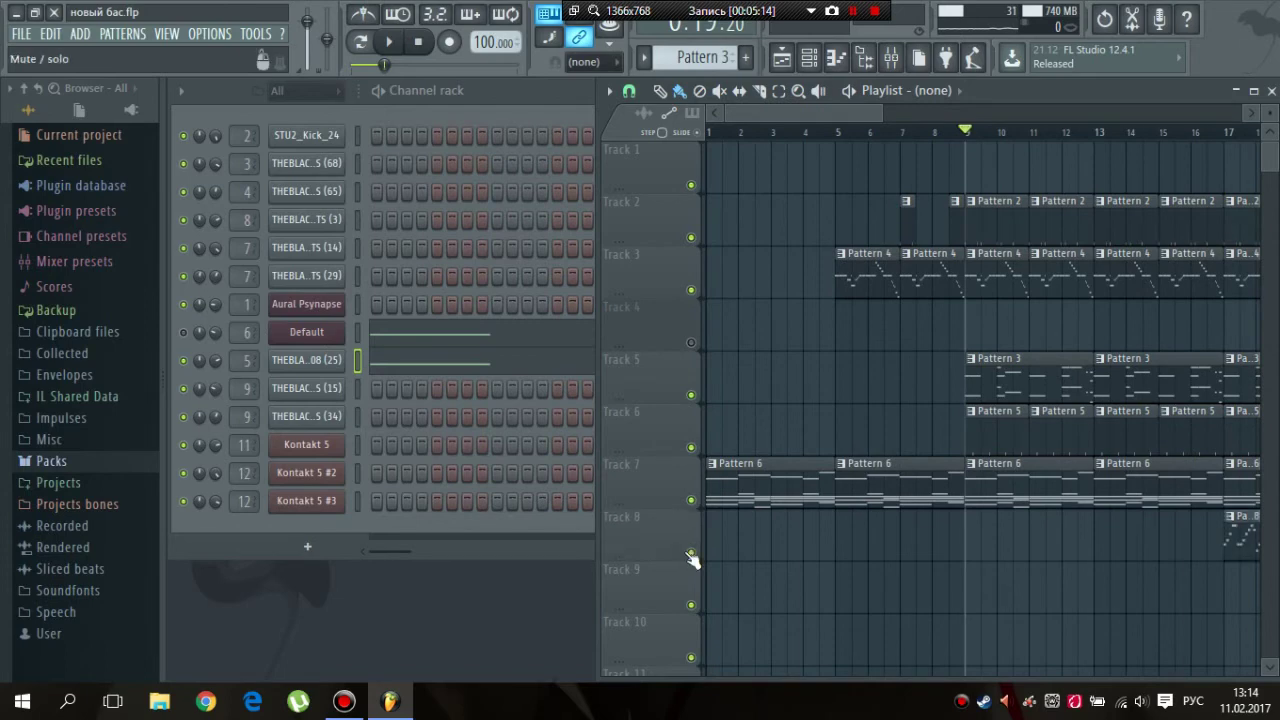
Step: Play the arrangement from bar 9, enable the Default channel in the Channel rack during playback, and stop around bar 20
{"action": "mouse_move", "coordinate": [866, 110]}
{"action": "left_mouse_down"}
{"action": "mouse_move", "coordinate": [897, 113]}
{"action": "mouse_move", "coordinate": [868, 113]}
{"action": "left_mouse_up"}
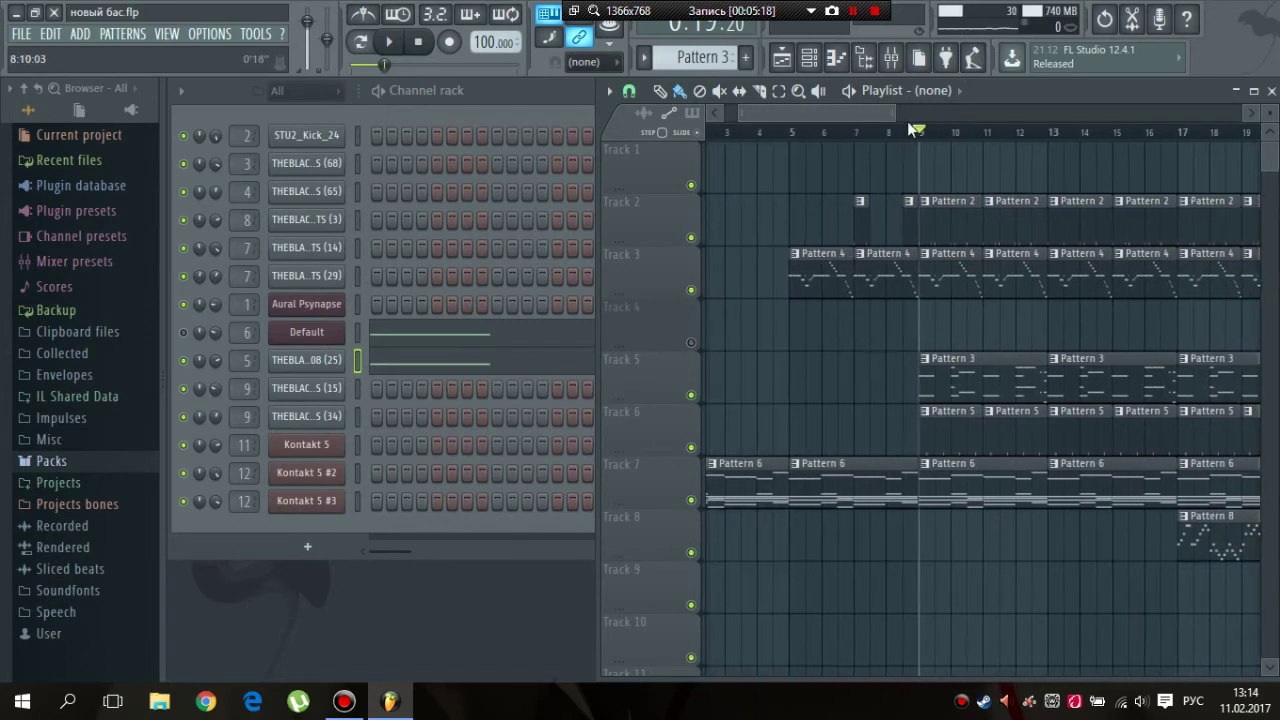
{"action": "key", "text": "space"}
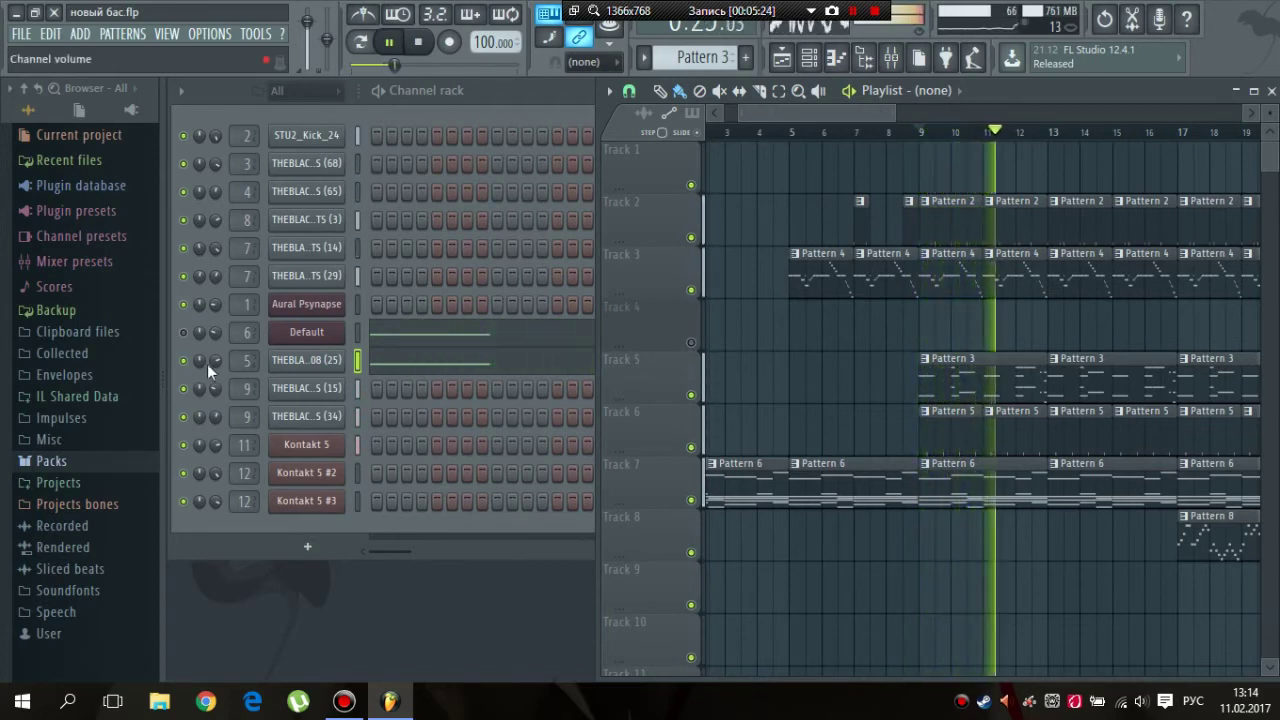
{"action": "left_click", "coordinate": [183, 332]}
{"action": "left_click", "coordinate": [1134, 93]}
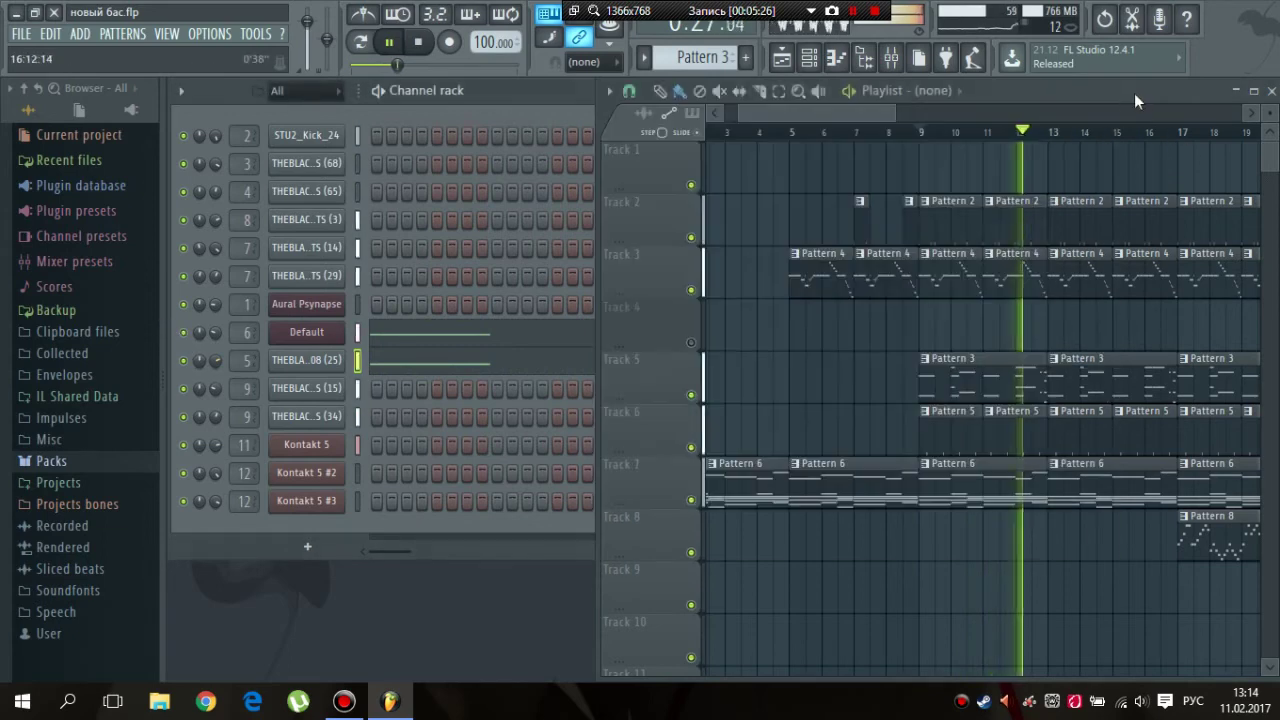
{"action": "left_click_drag", "start_coordinate": [889, 116], "coordinate": [922, 125]}
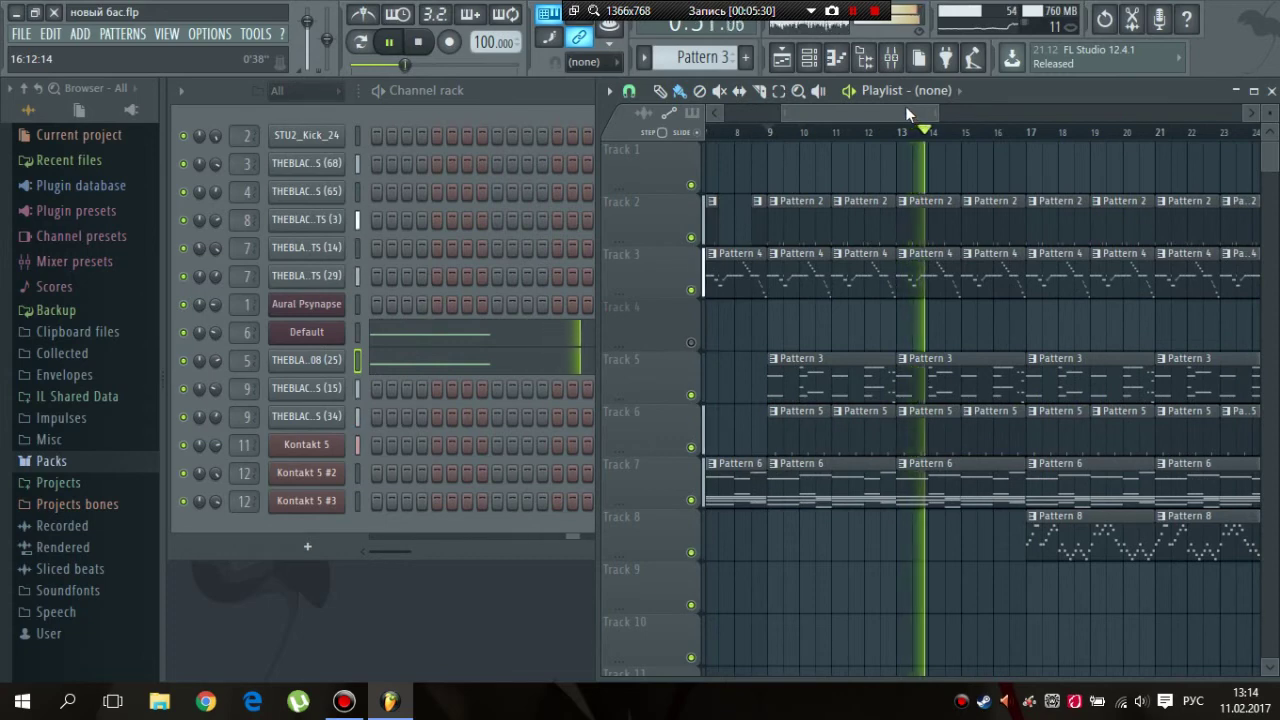
{"action": "left_click_drag", "start_coordinate": [906, 108], "coordinate": [944, 107]}
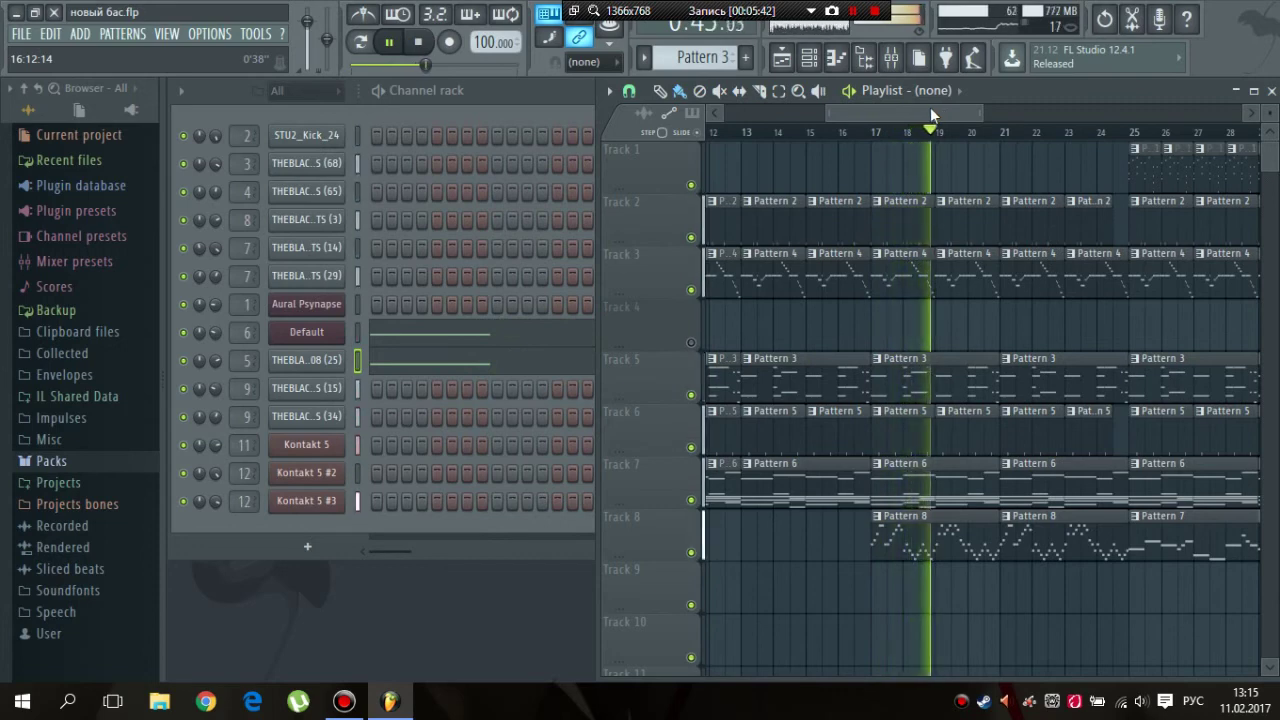
{"action": "left_click_drag", "start_coordinate": [930, 107], "coordinate": [943, 108]}
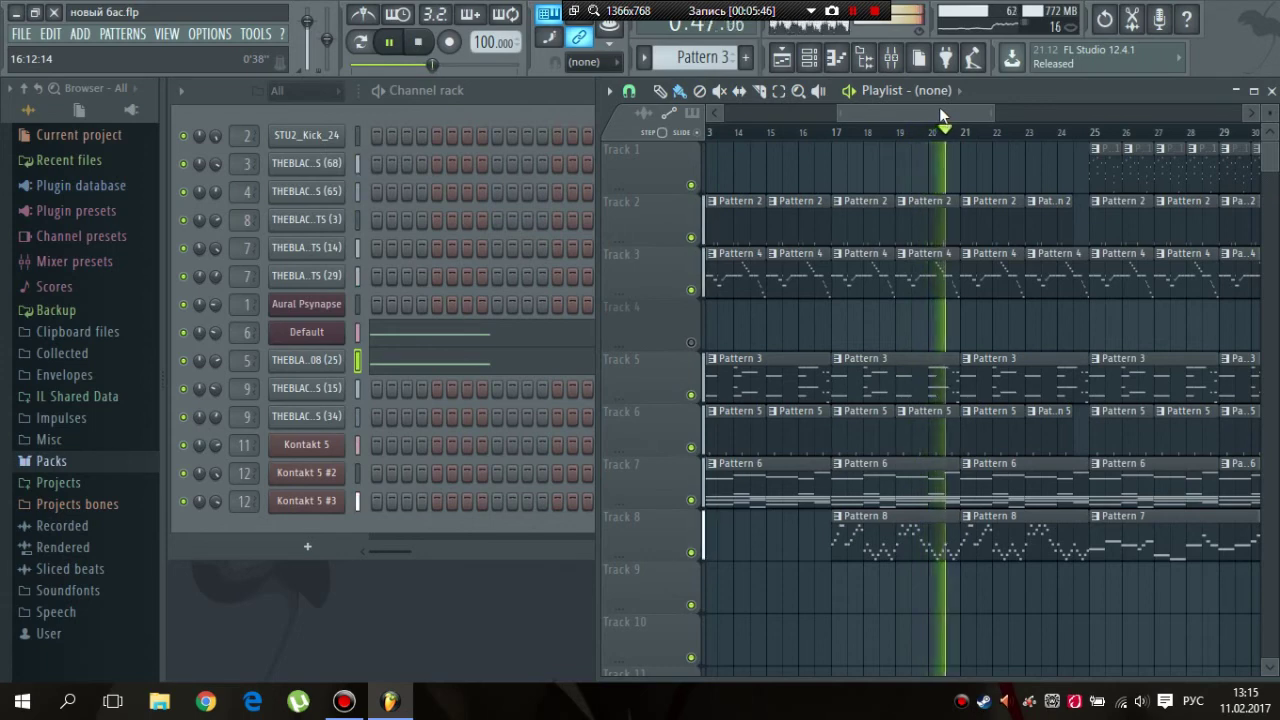
{"action": "key", "text": "space"}
Step: Select the Default channel in the Channel rack and audition Pattern 3 in pattern playback mode
{"action": "left_click", "coordinate": [510, 86]}
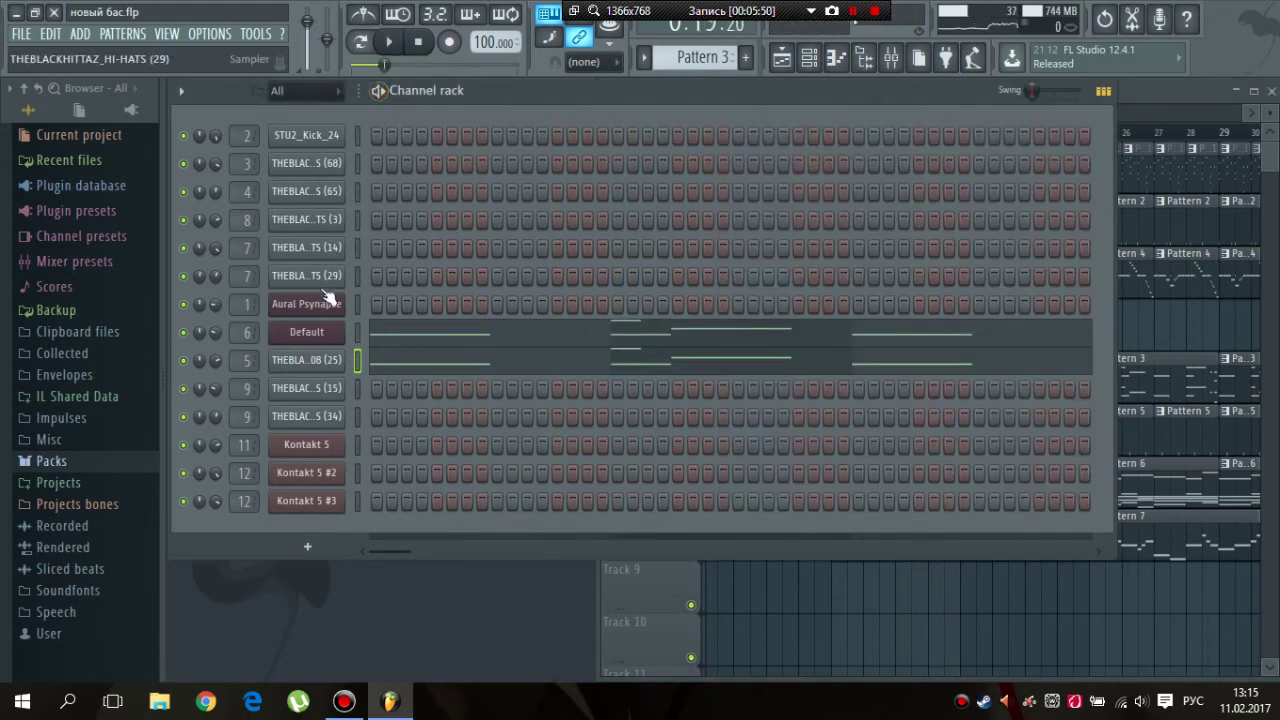
{"action": "left_click", "coordinate": [185, 332]}
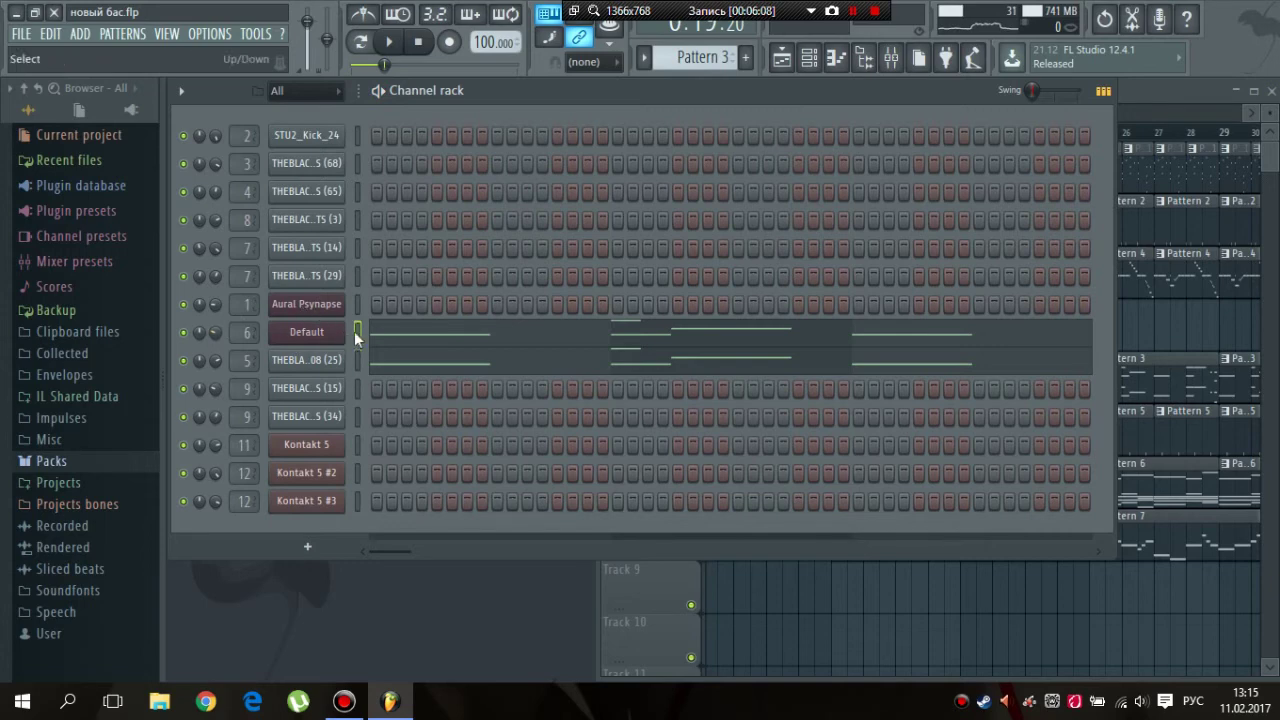
{"action": "left_click", "coordinate": [356, 332]}
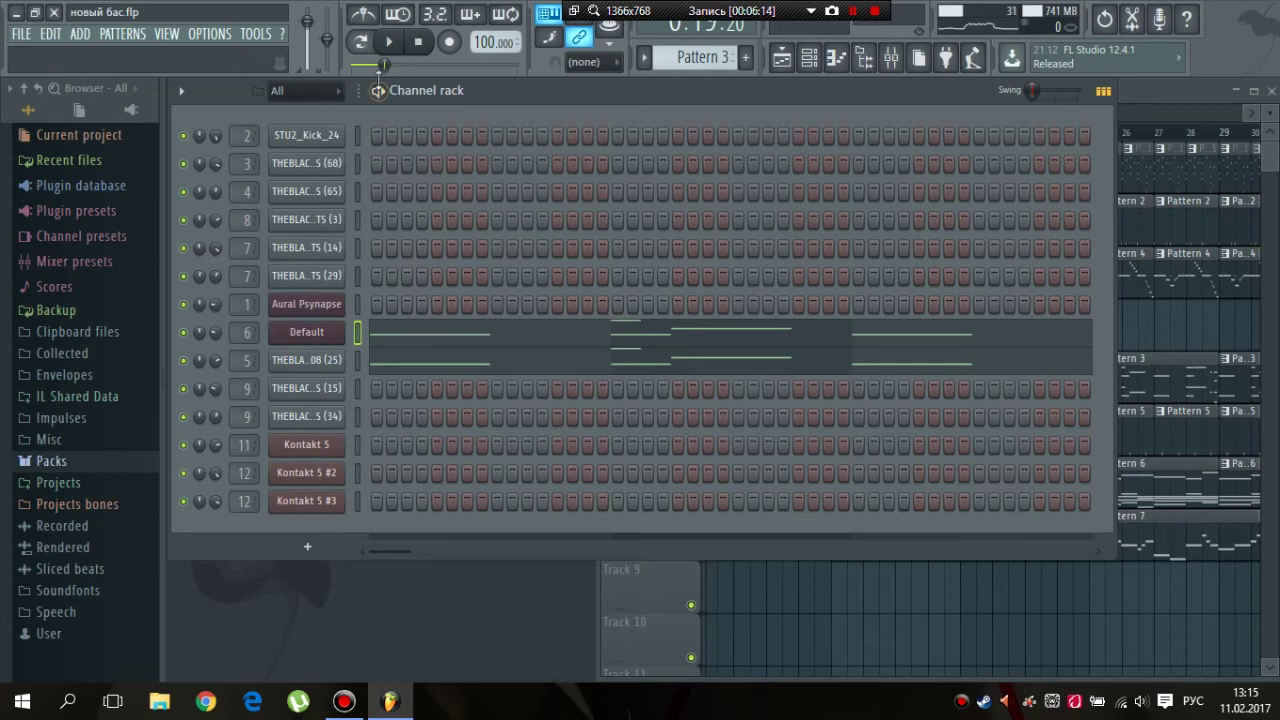
{"action": "left_click", "coordinate": [379, 91]}
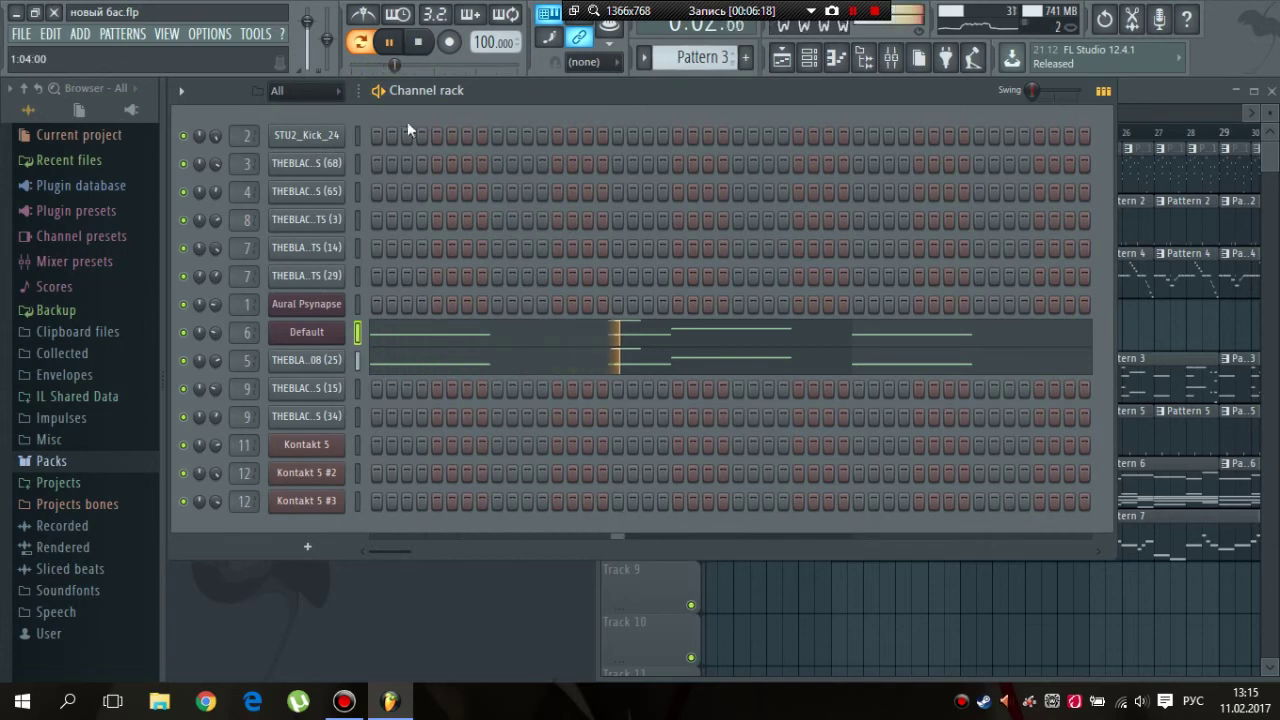
{"action": "key", "text": "space"}
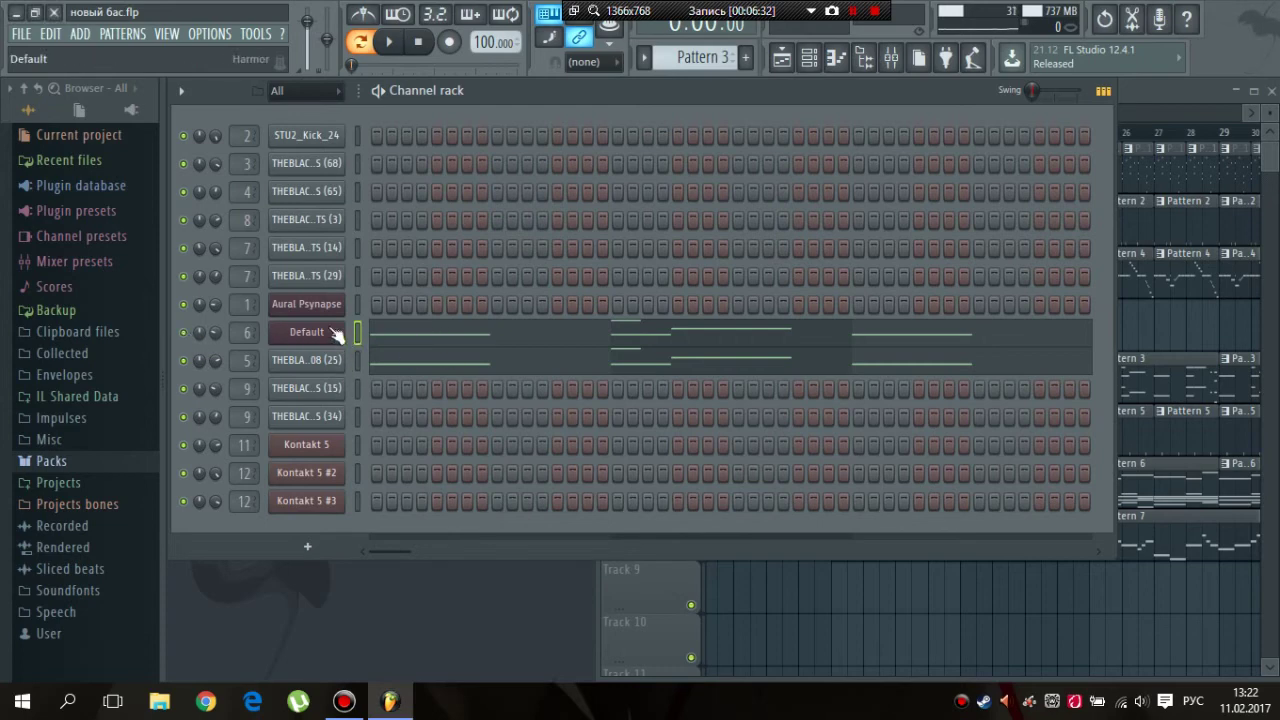
Step: Open the Default channel's Harmor instrument, play a few test notes including F5 and D5, and close it
{"action": "left_click", "coordinate": [335, 333]}
{"action": "left_click_drag", "start_coordinate": [456, 233], "coordinate": [440, 199]}
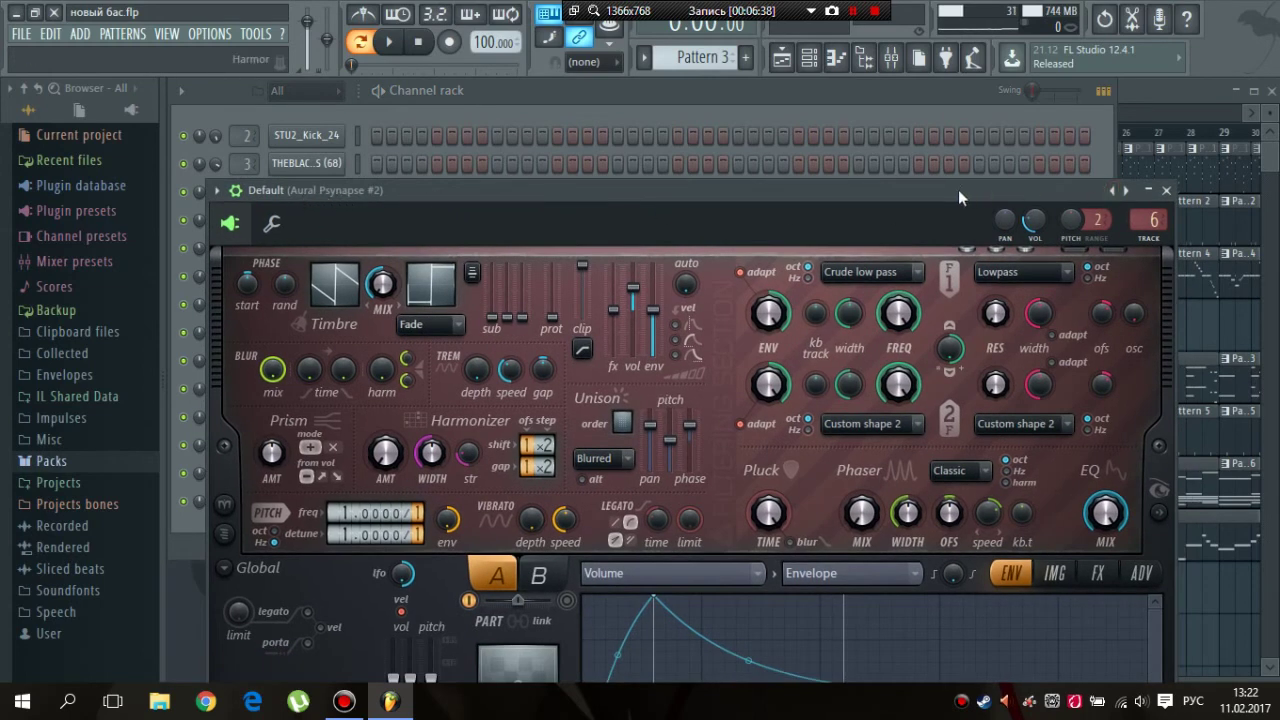
{"action": "left_click_drag", "start_coordinate": [958, 189], "coordinate": [957, 129]}
{"action": "key", "text": "r"}
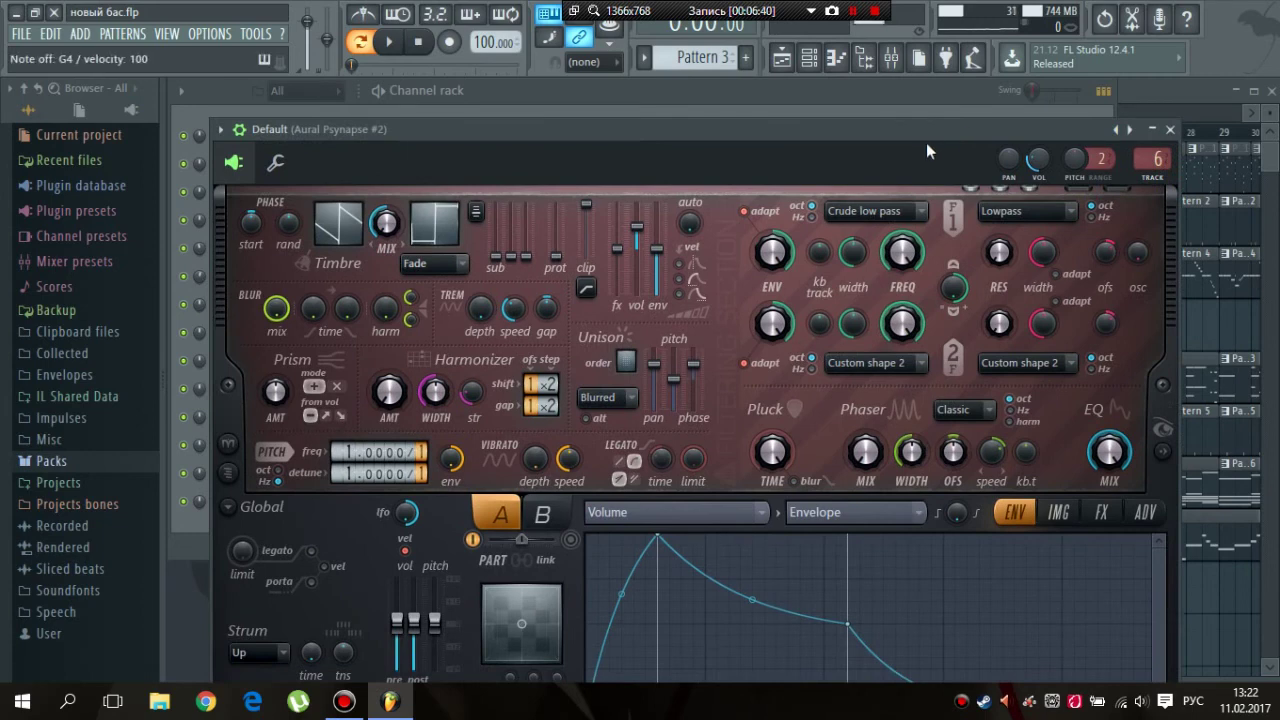
{"action": "key", "text": "r"}
{"action": "key", "text": "w"}
{"action": "key", "text": "r"}
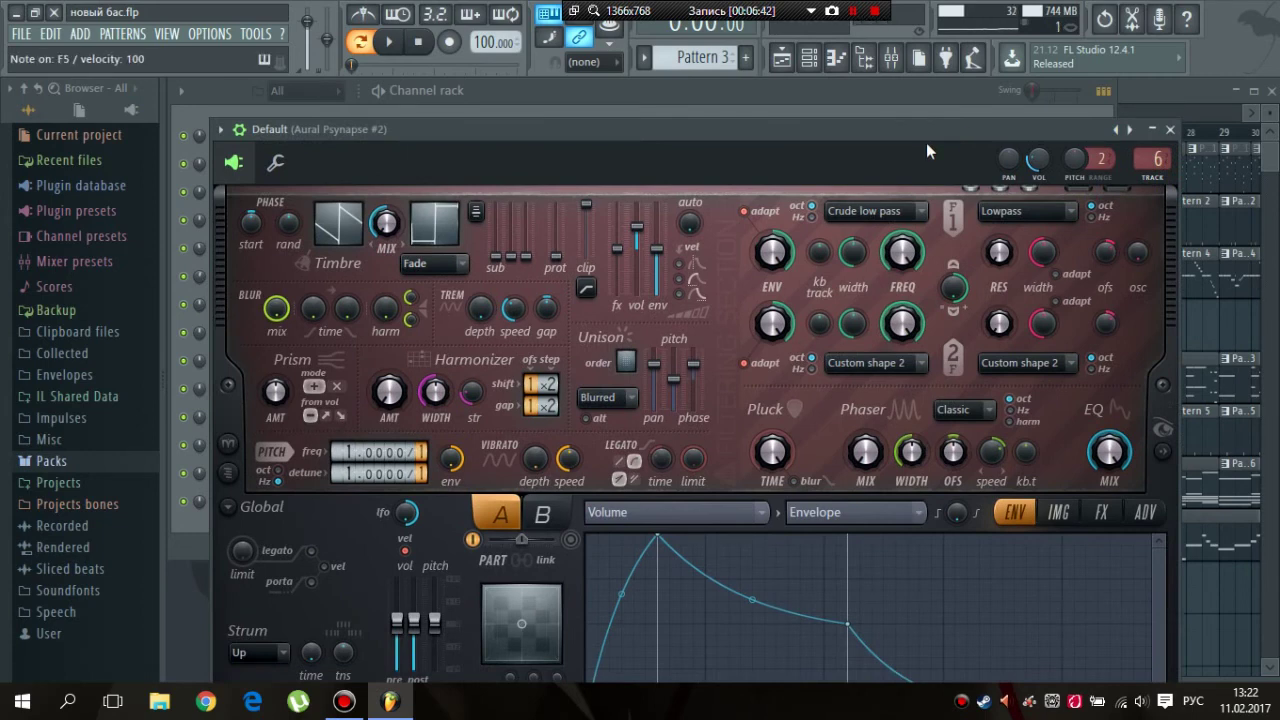
{"action": "key", "text": "e"}
{"action": "key", "text": "w"}
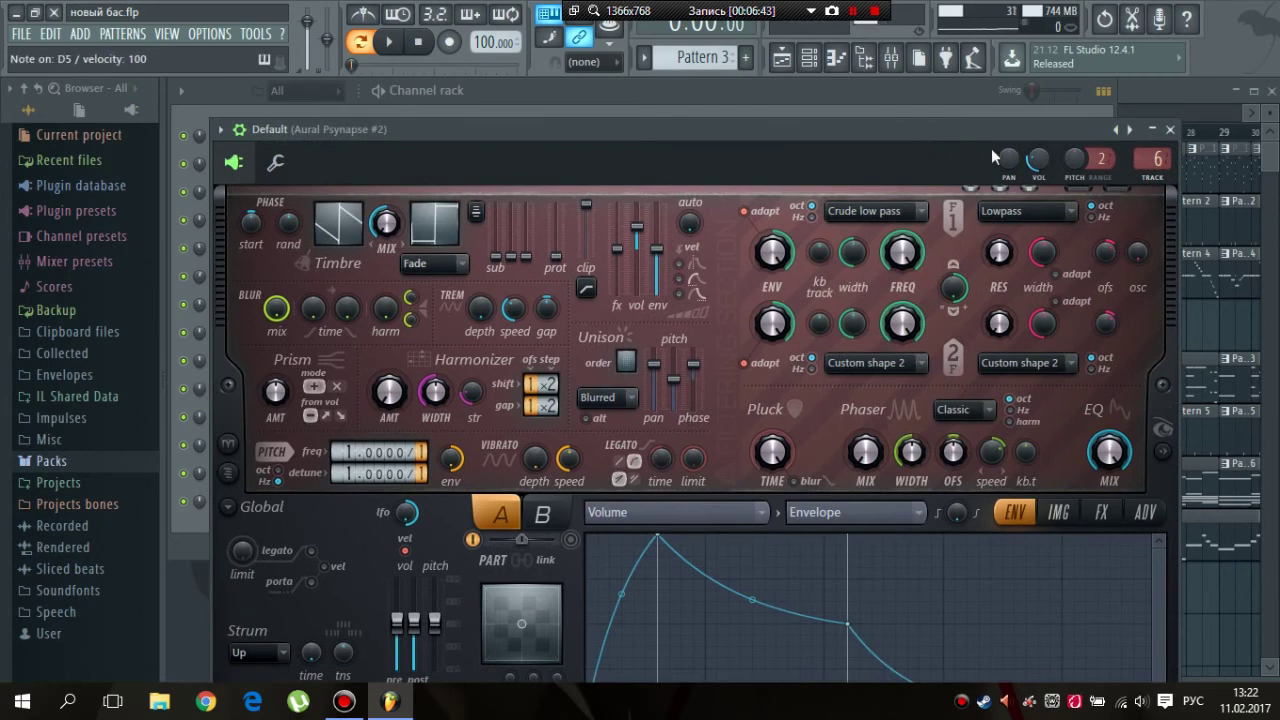
{"action": "left_click", "coordinate": [1170, 131]}
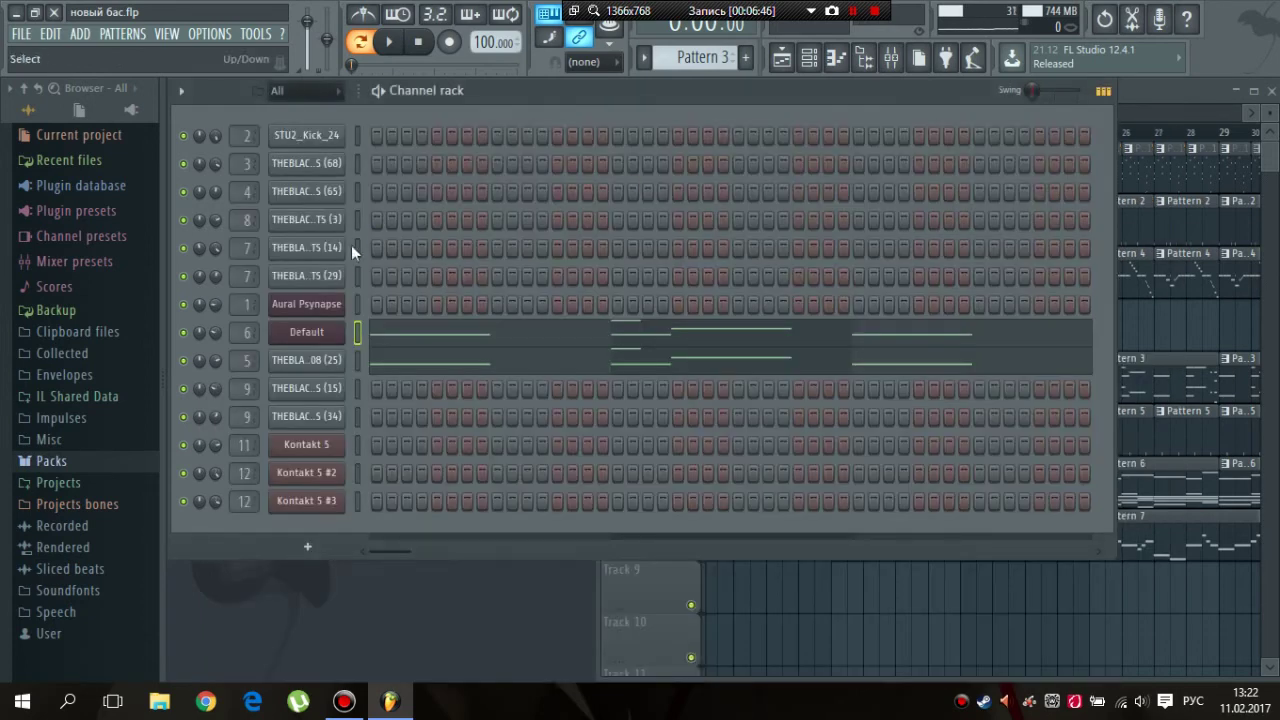
Step: View the Default channel's notes in the piano roll, then mute the 808 (25) channel and audition Default alone
{"action": "left_click", "coordinate": [405, 341]}
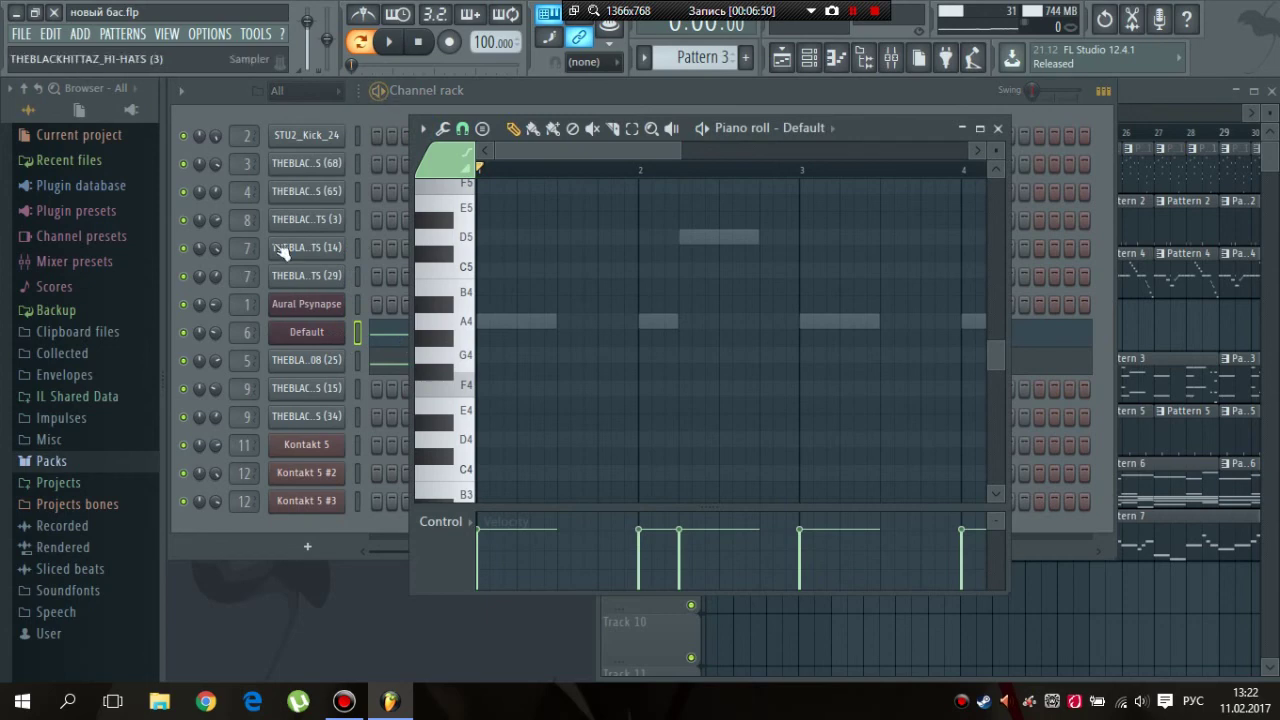
{"action": "left_click", "coordinate": [193, 367]}
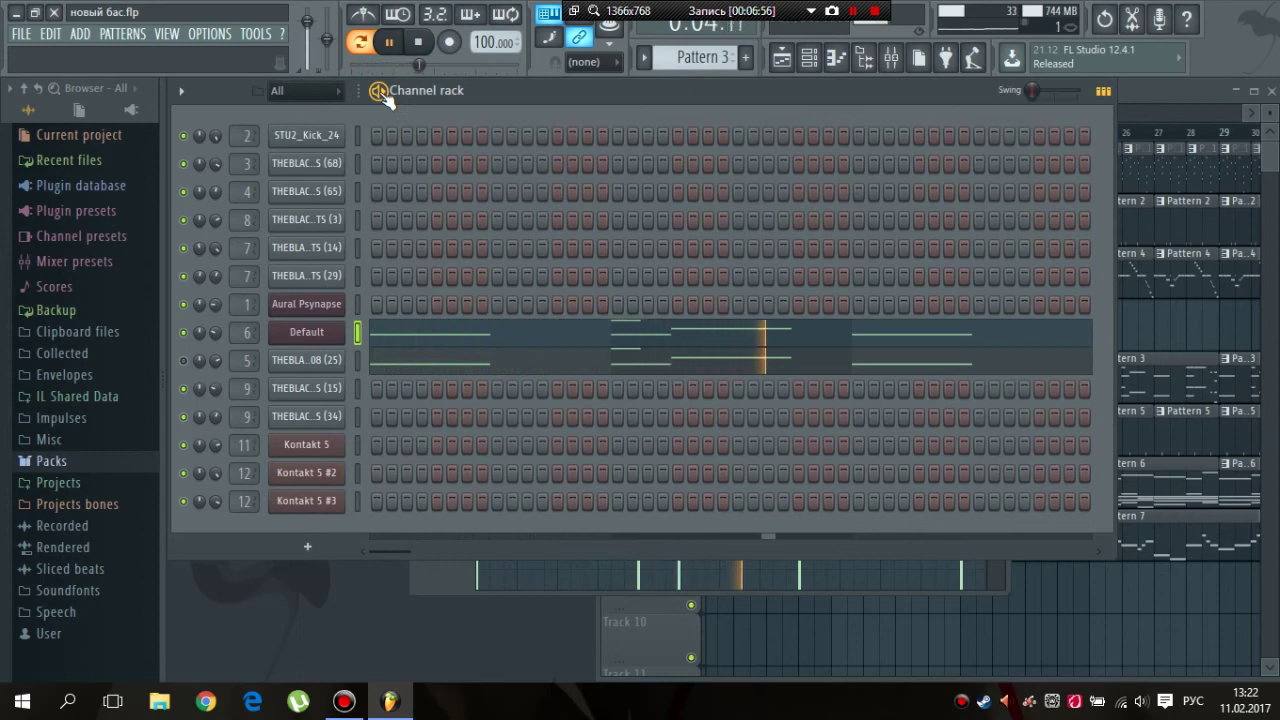
{"action": "key", "text": "space"}
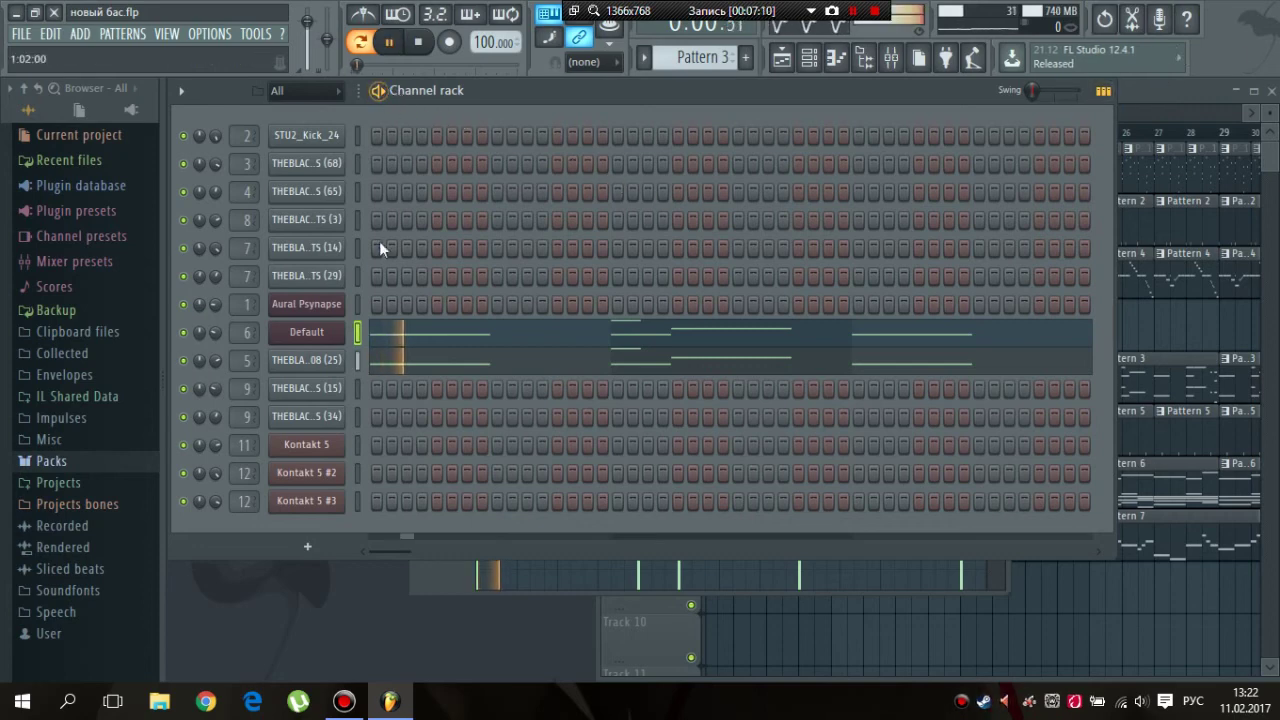
Step: Compare Pattern 3 with the Default channel muted and enabled again, then stop playback and return to the Playlist
{"action": "key", "text": "space"}
{"action": "left_click", "coordinate": [186, 334]}
{"action": "key", "text": "space"}
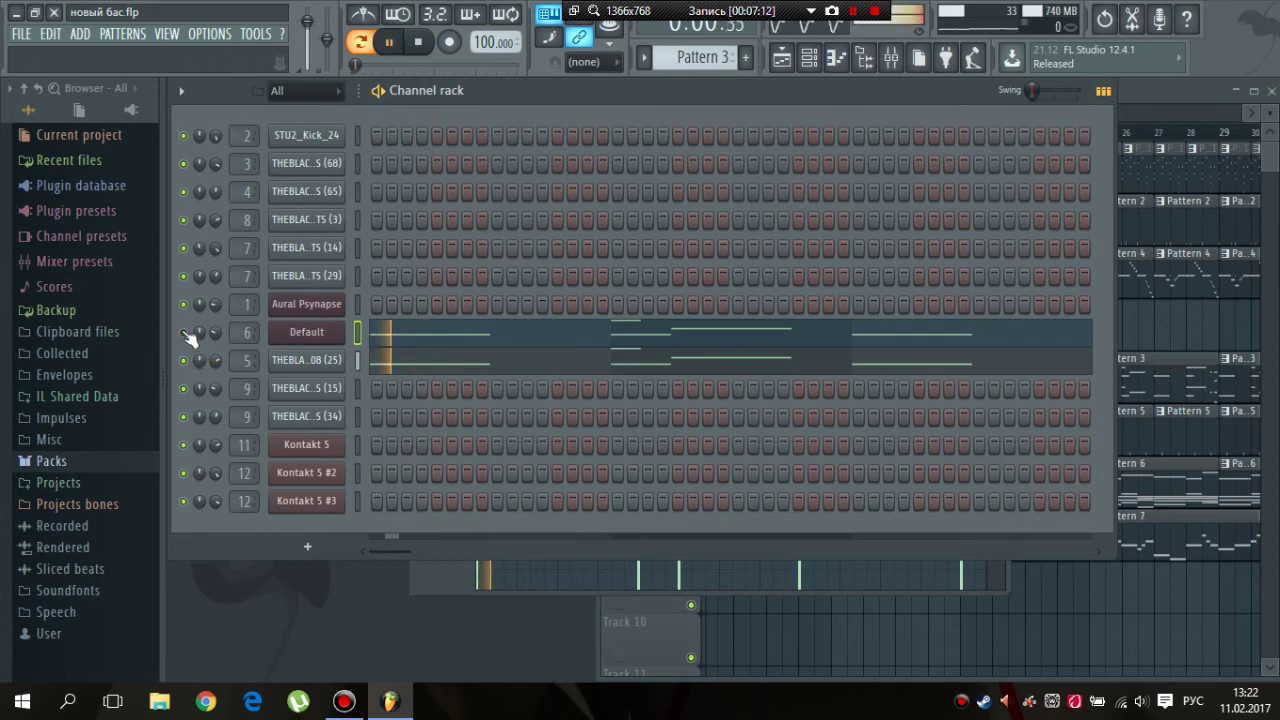
{"action": "key", "text": "space"}
{"action": "left_click", "coordinate": [186, 334]}
{"action": "key", "text": "space"}
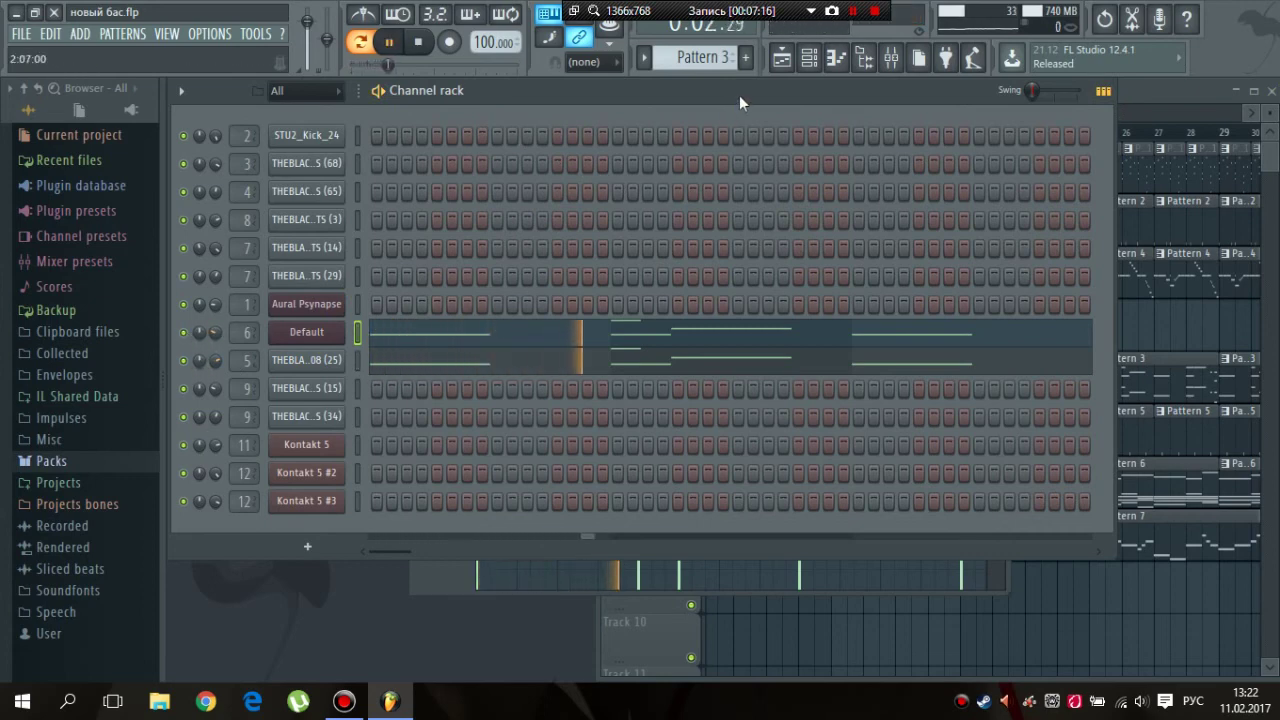
{"action": "left_click", "coordinate": [1132, 97]}
{"action": "key", "text": "space"}
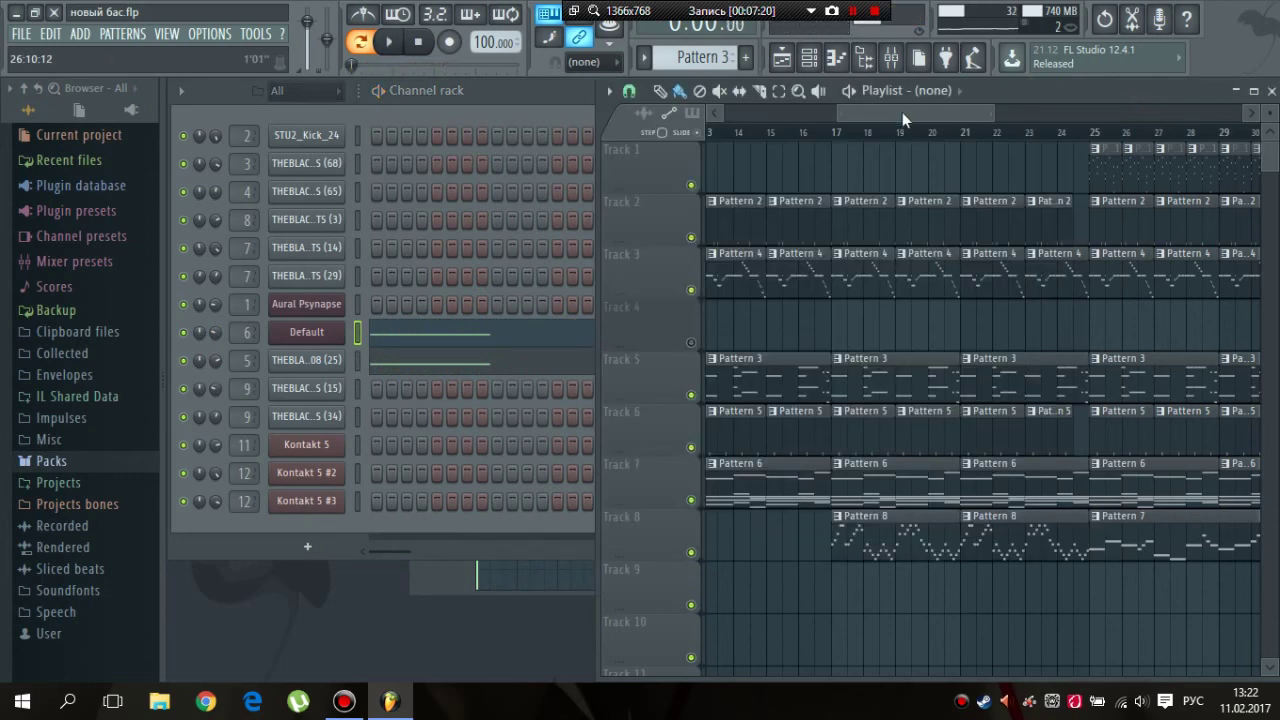
Step: Play the full arrangement from the middle of bar 8 to about bar 16 and stop playback
{"action": "mouse_move", "coordinate": [878, 115]}
{"action": "left_mouse_down"}
{"action": "mouse_move", "coordinate": [929, 115]}
{"action": "mouse_move", "coordinate": [795, 115]}
{"action": "mouse_move", "coordinate": [862, 112]}
{"action": "left_mouse_up"}
{"action": "left_click", "coordinate": [838, 132]}
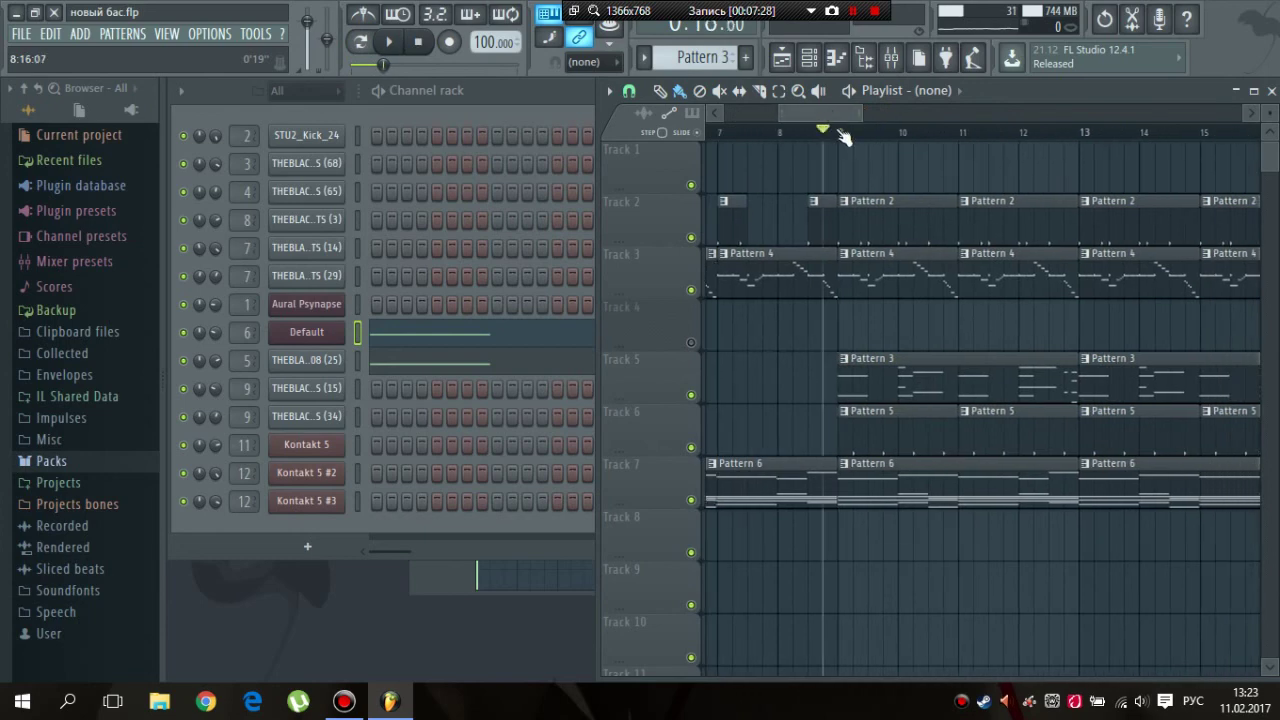
{"action": "left_click", "coordinate": [804, 132]}
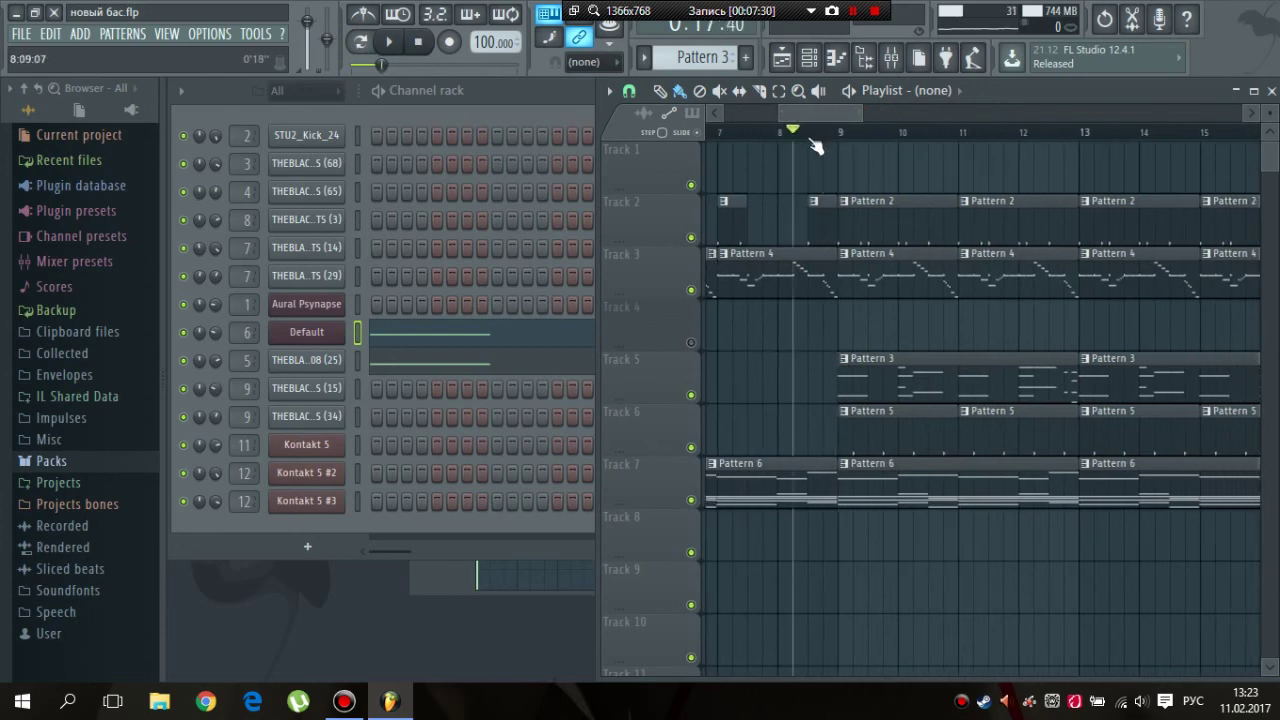
{"action": "left_click", "coordinate": [820, 130]}
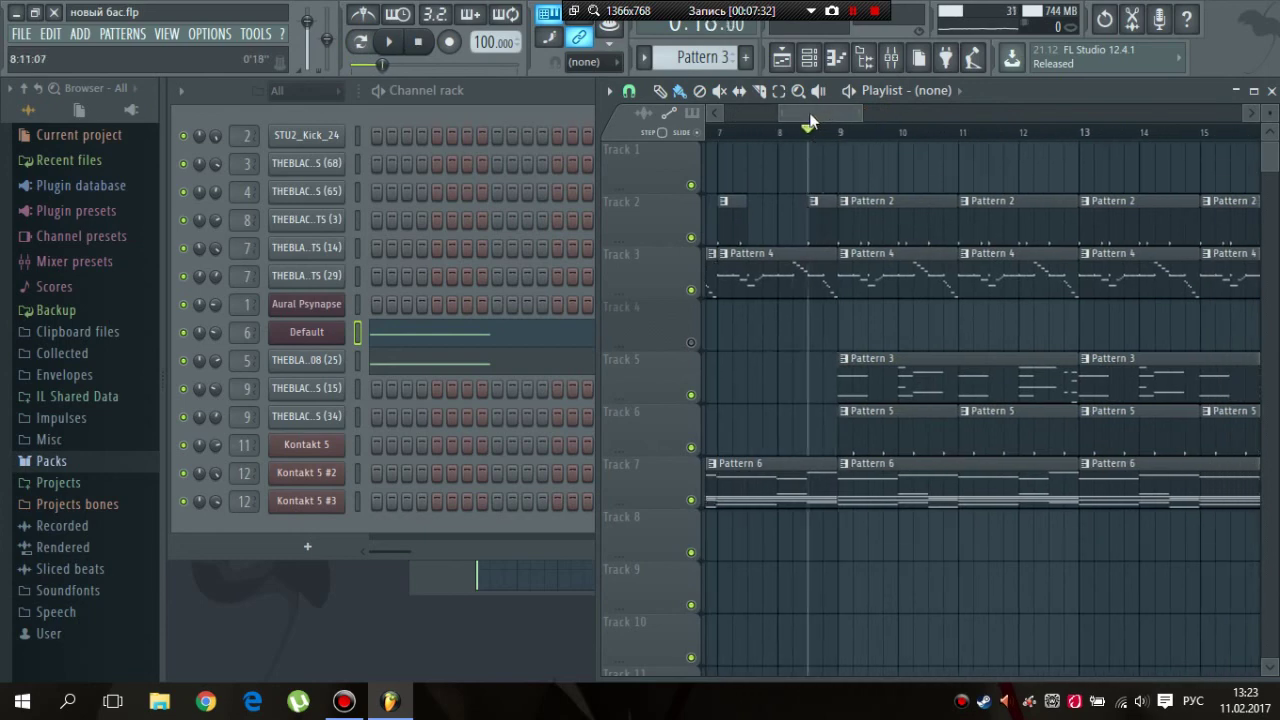
{"action": "key", "text": "space"}
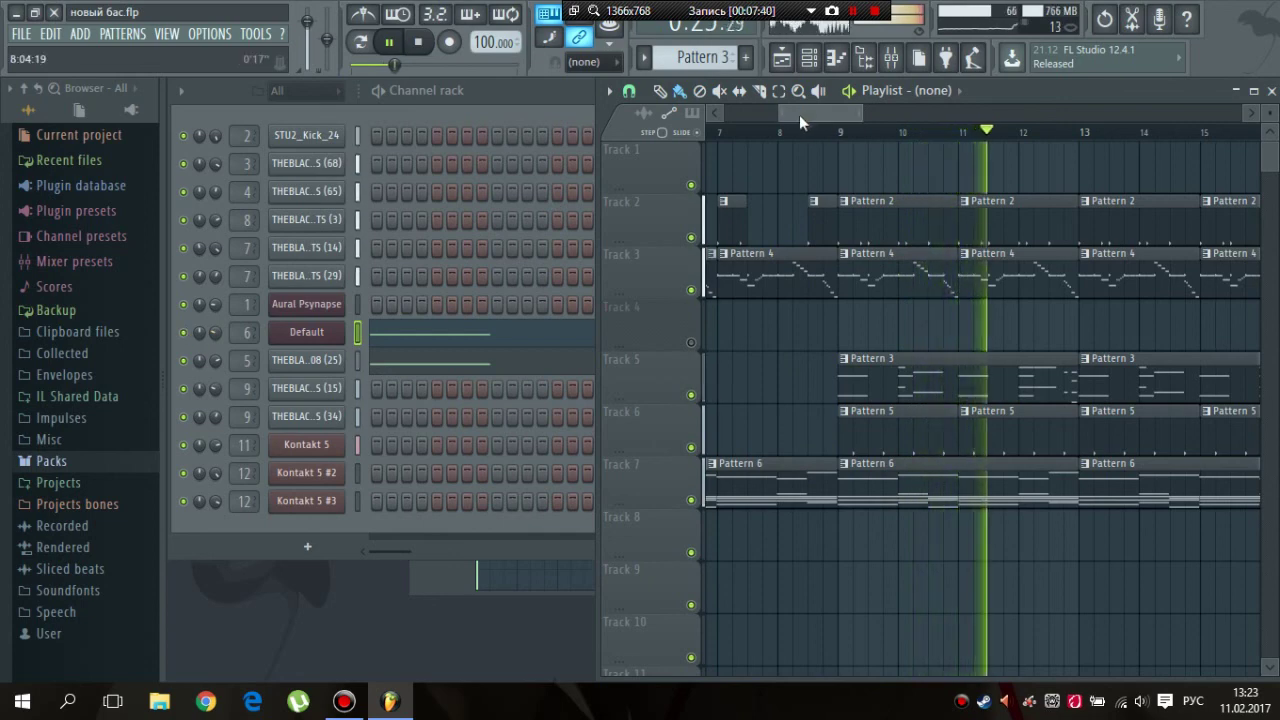
{"action": "left_click_drag", "start_coordinate": [799, 115], "coordinate": [990, 115]}
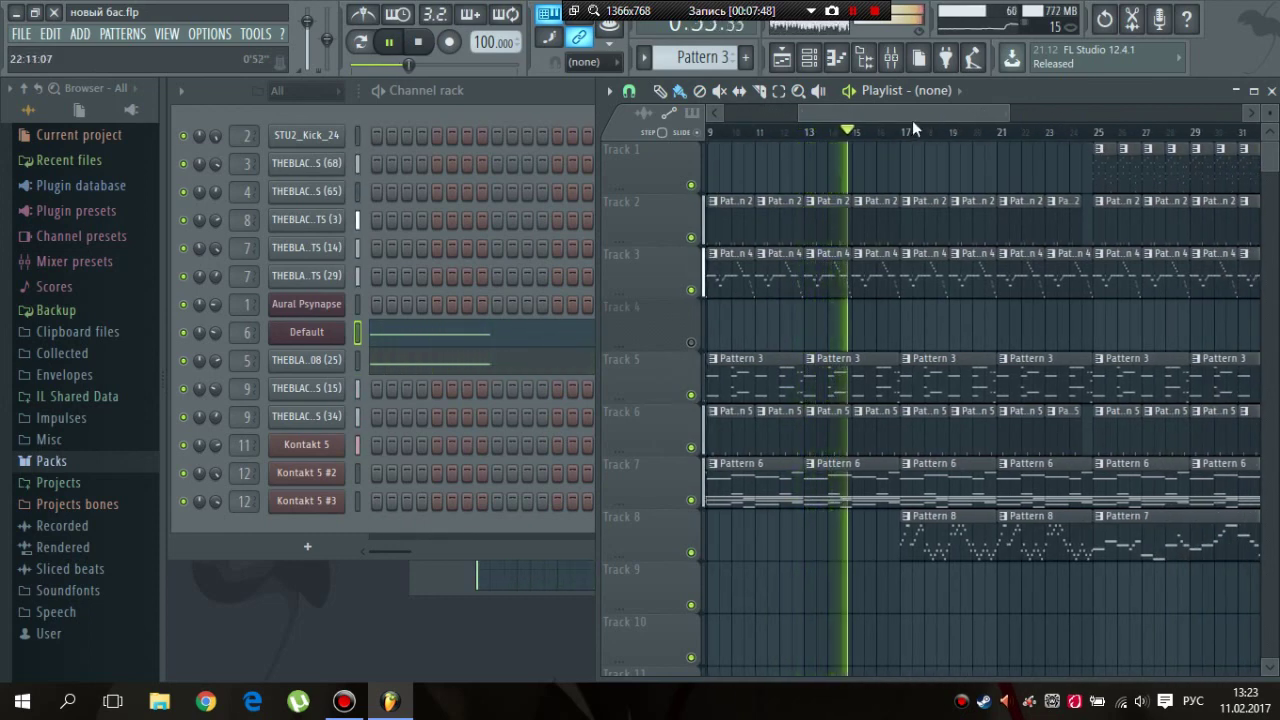
{"action": "mouse_move", "coordinate": [892, 114]}
{"action": "left_mouse_down"}
{"action": "mouse_move", "coordinate": [864, 114]}
{"action": "mouse_move", "coordinate": [891, 112]}
{"action": "left_mouse_up"}
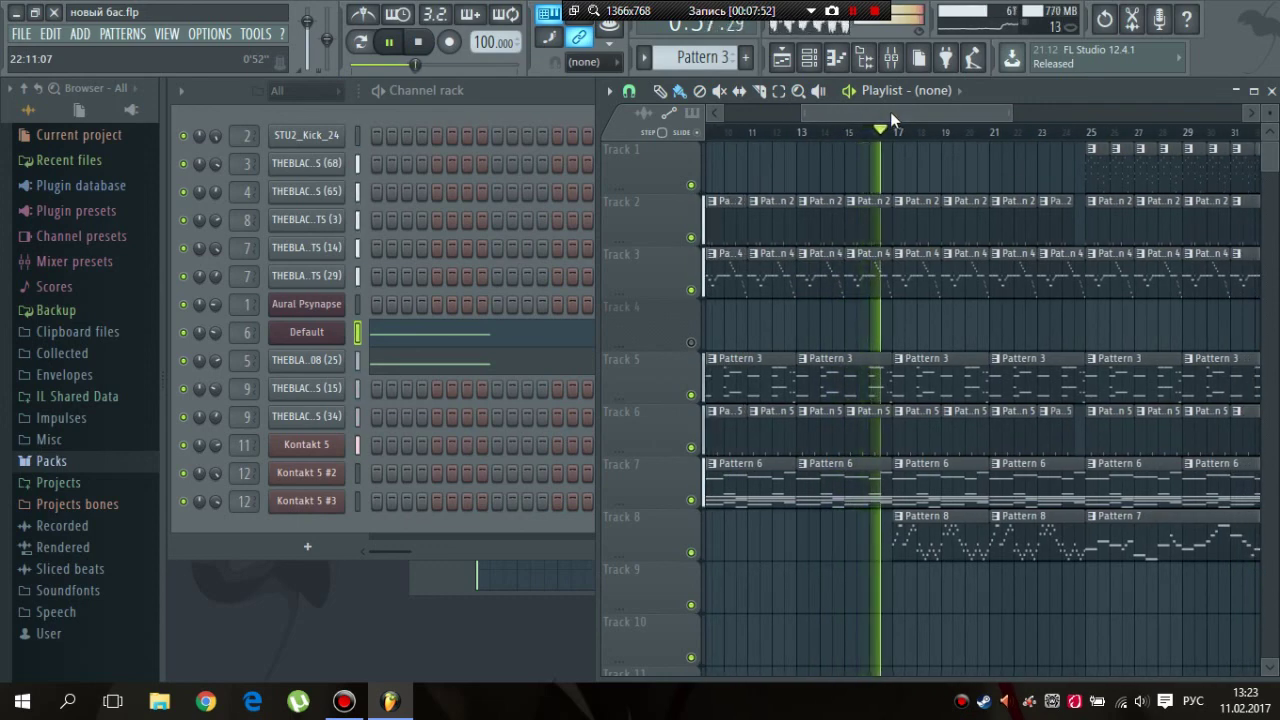
{"action": "key", "text": "space"}
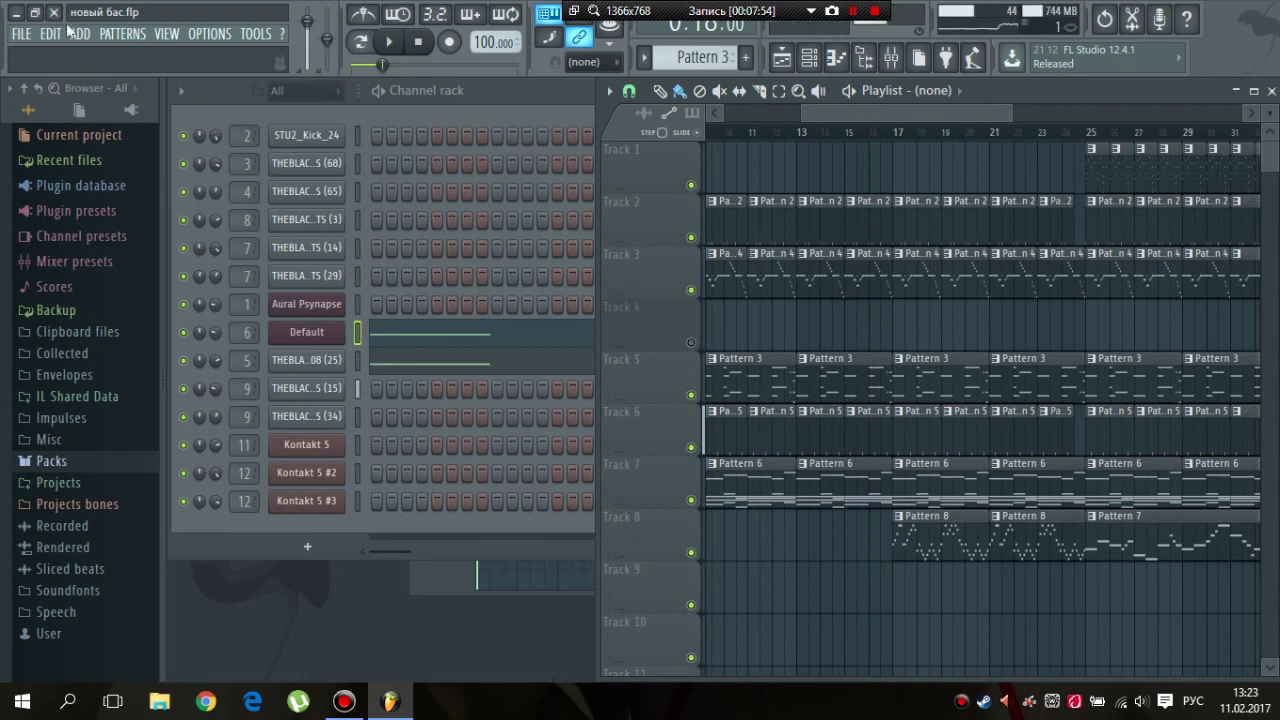